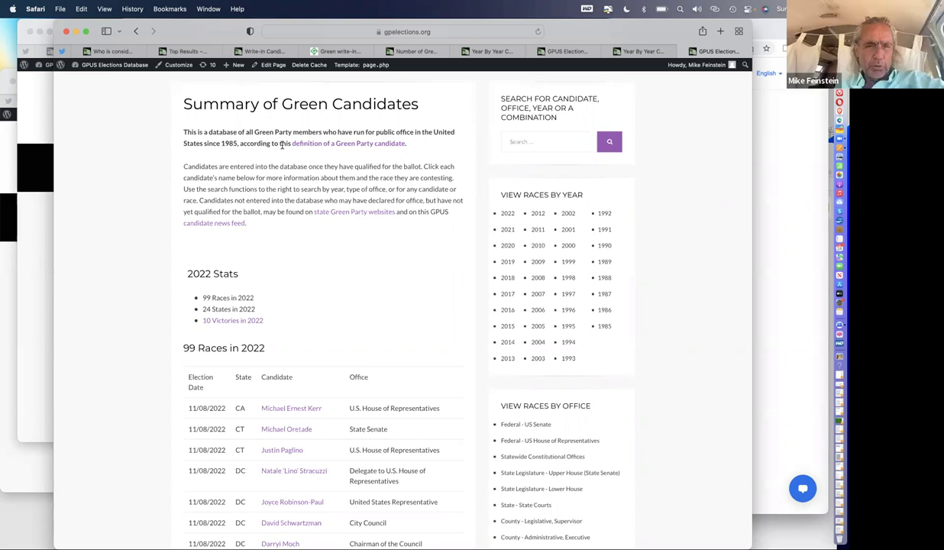
Step: Shift the browser window sideways and highlight the introductory text of the Summary of Green Candidates page
{"action": "left_click_drag", "start_coordinate": [200, 29], "coordinate": [180, 30]}
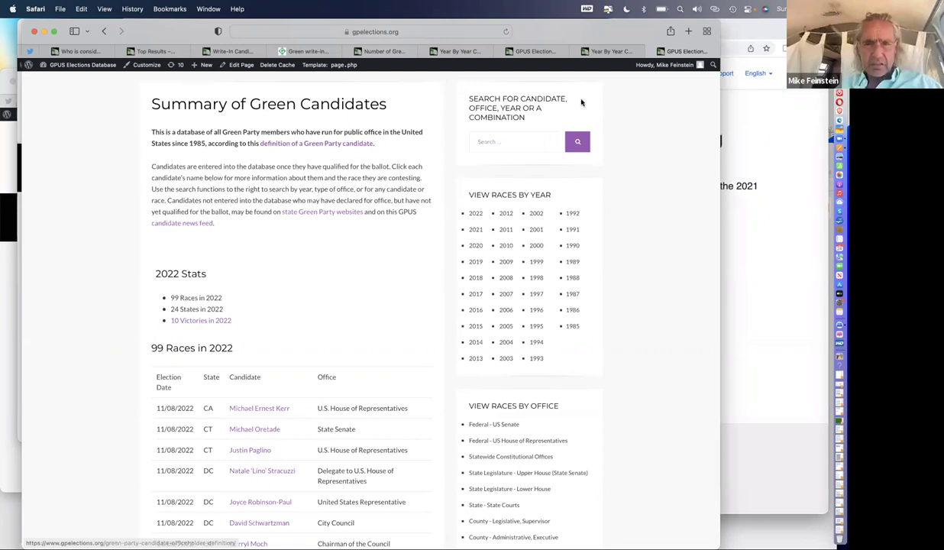
{"action": "scroll", "coordinate": [582, 101], "scroll_direction": "up", "scroll_amount": 3}
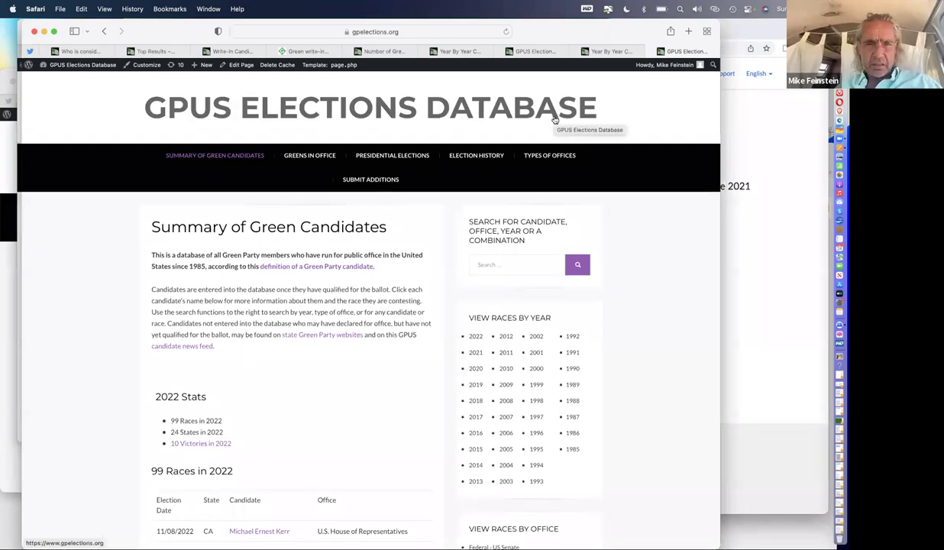
{"action": "scroll", "coordinate": [506, 109], "scroll_direction": "down", "scroll_amount": 2}
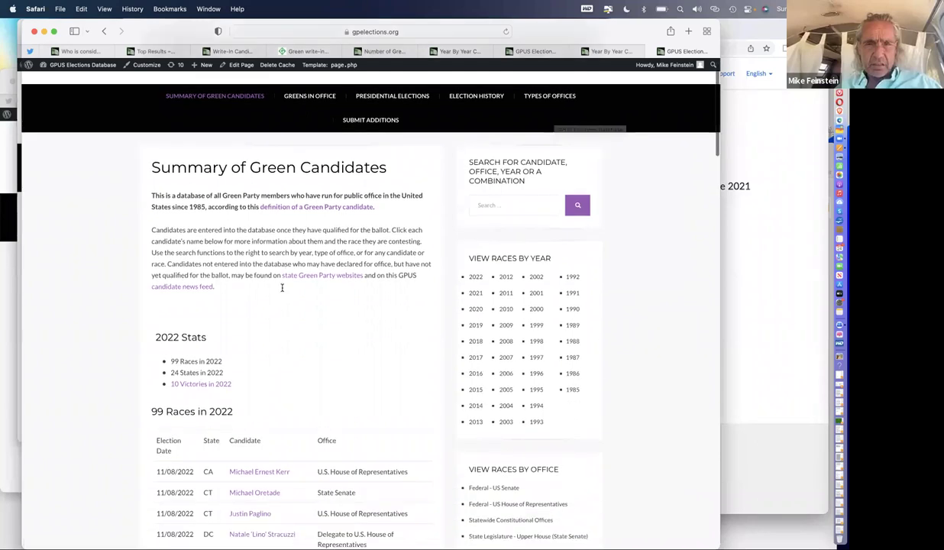
{"action": "left_click_drag", "start_coordinate": [152, 162], "coordinate": [279, 289]}
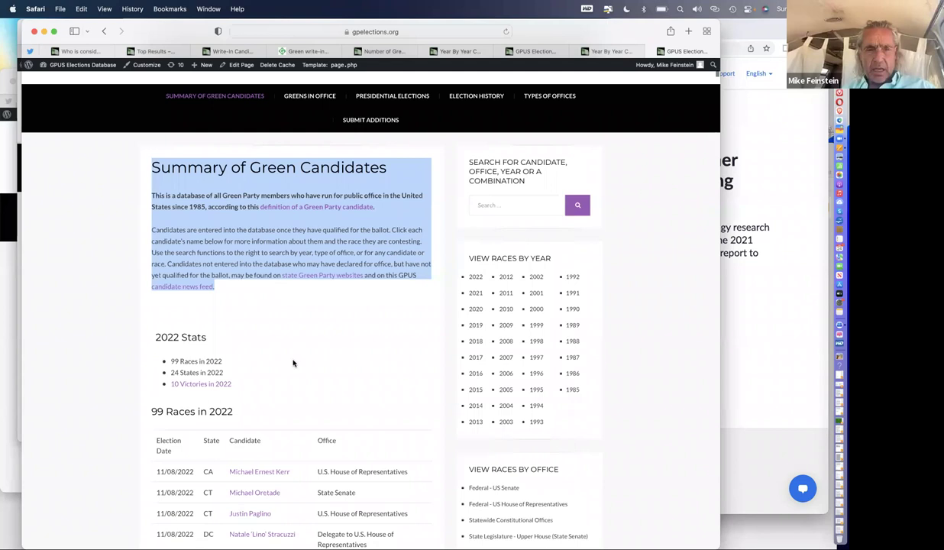
Step: Examine the 2022 stats, the 2022 race list, and the lists for viewing races by year and by office
{"action": "scroll", "coordinate": [293, 363], "scroll_direction": "down", "scroll_amount": 2}
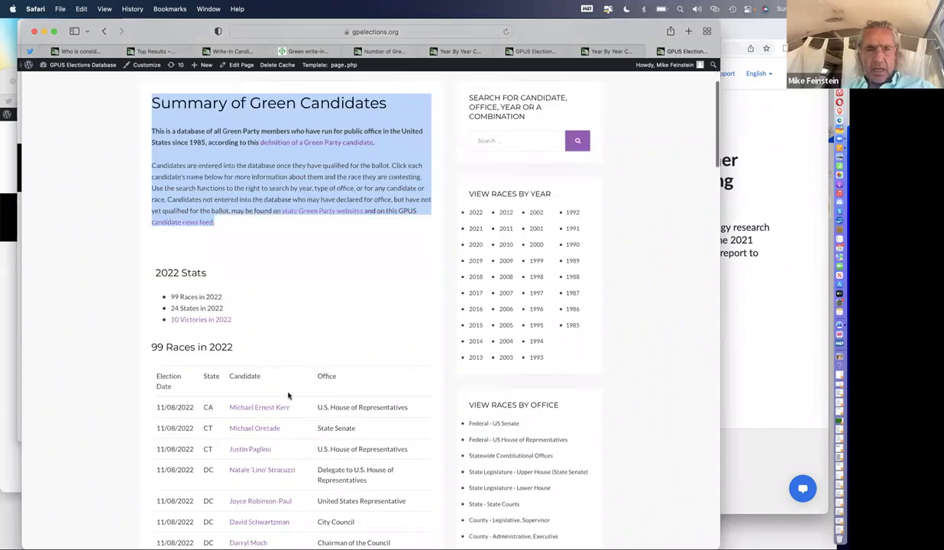
{"action": "scroll", "coordinate": [289, 395], "scroll_direction": "down", "scroll_amount": 1}
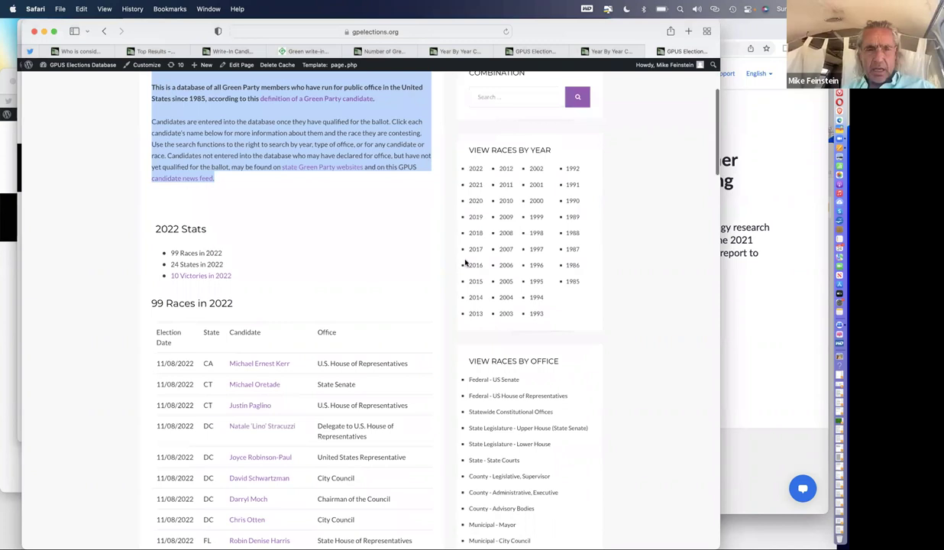
{"action": "scroll", "coordinate": [539, 155], "scroll_direction": "up", "scroll_amount": 2}
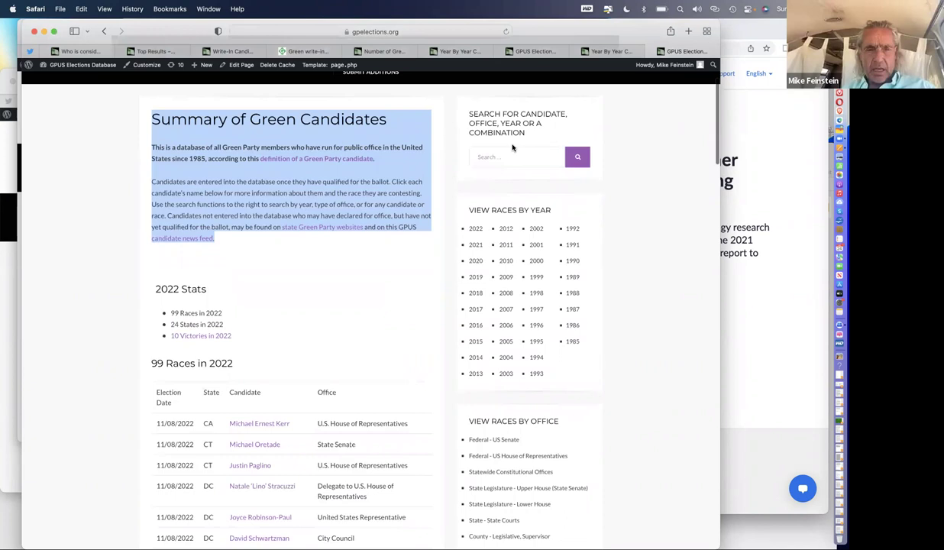
{"action": "scroll", "coordinate": [496, 172], "scroll_direction": "down", "scroll_amount": 2}
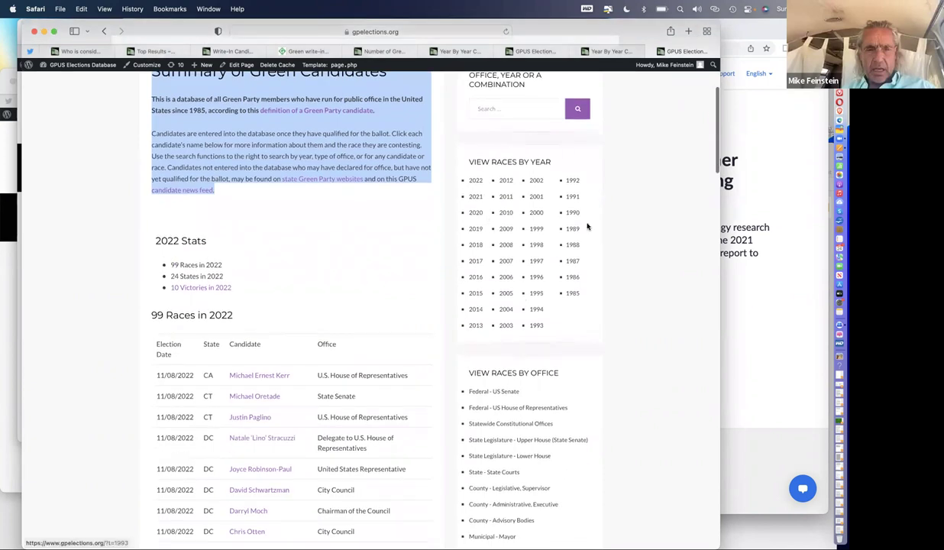
{"action": "scroll", "coordinate": [539, 146], "scroll_direction": "down", "scroll_amount": 5}
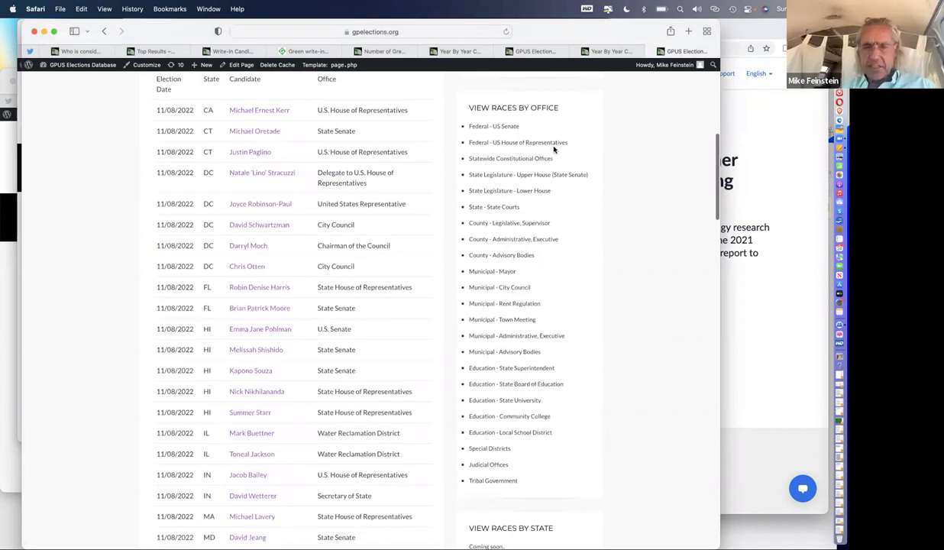
{"action": "scroll", "coordinate": [553, 149], "scroll_direction": "up", "scroll_amount": 1}
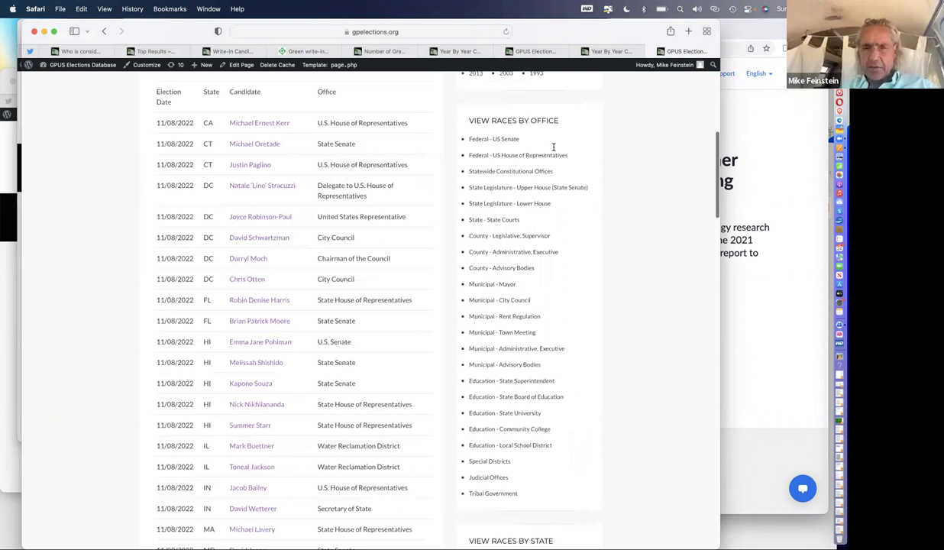
{"action": "scroll", "coordinate": [172, 193], "scroll_direction": "up", "scroll_amount": 5}
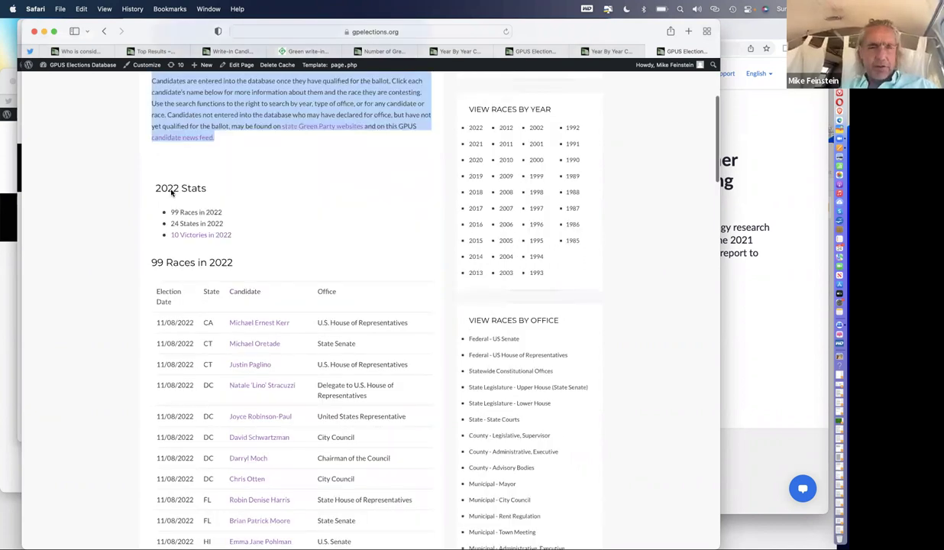
{"action": "scroll", "coordinate": [232, 217], "scroll_direction": "up", "scroll_amount": 2}
Step: Highlight the introduction's sentence on candidates not entered into the database, and clear the selection after viewing the 2022 stats
{"action": "left_click", "coordinate": [232, 219]}
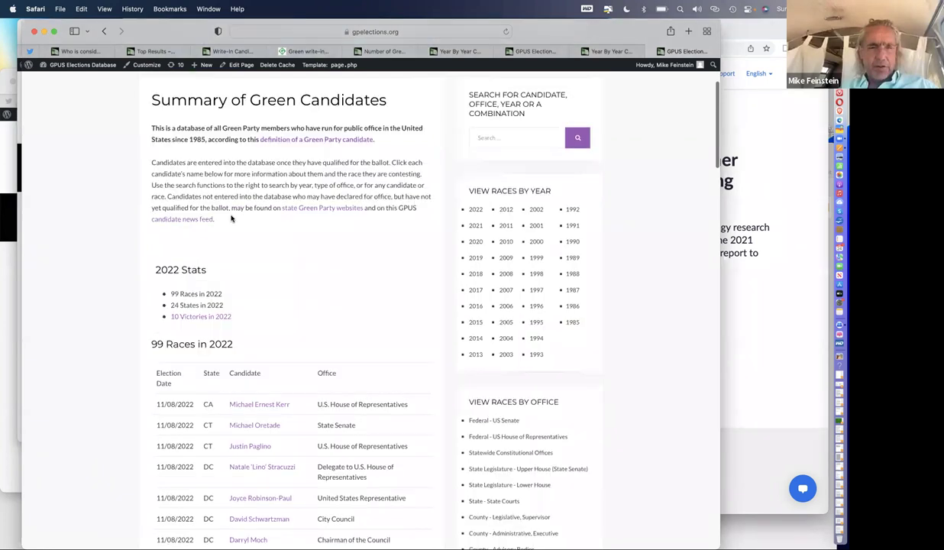
{"action": "triple_click", "coordinate": [259, 222]}
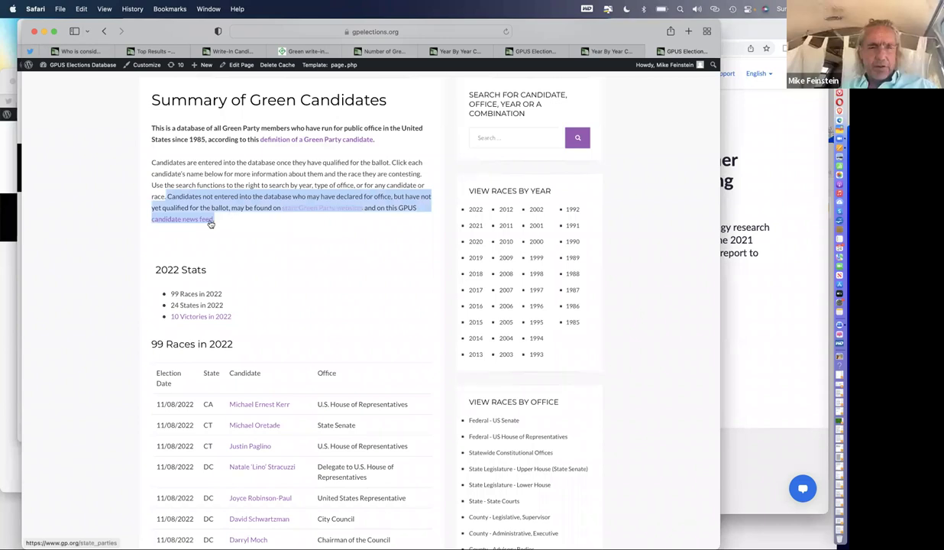
{"action": "scroll", "coordinate": [210, 220], "scroll_direction": "up", "scroll_amount": 1}
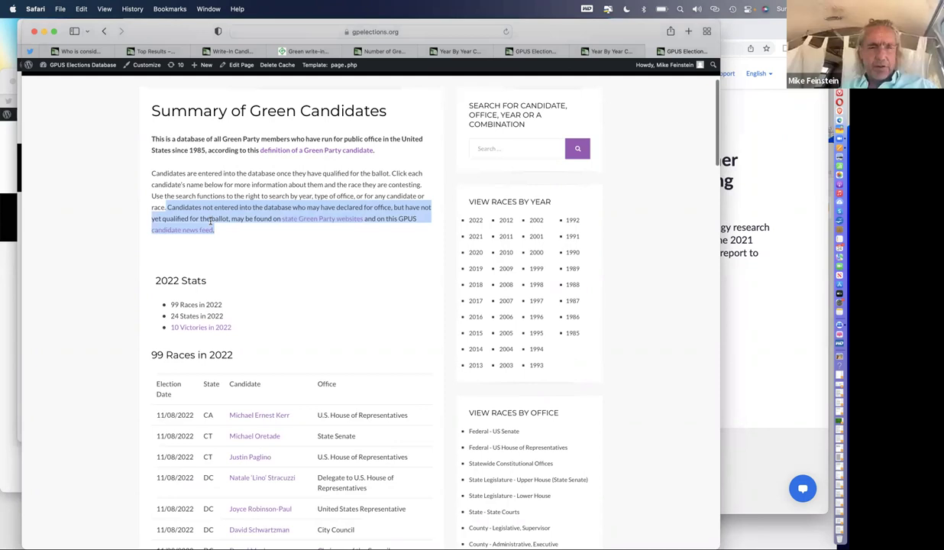
{"action": "scroll", "coordinate": [211, 220], "scroll_direction": "up", "scroll_amount": 2}
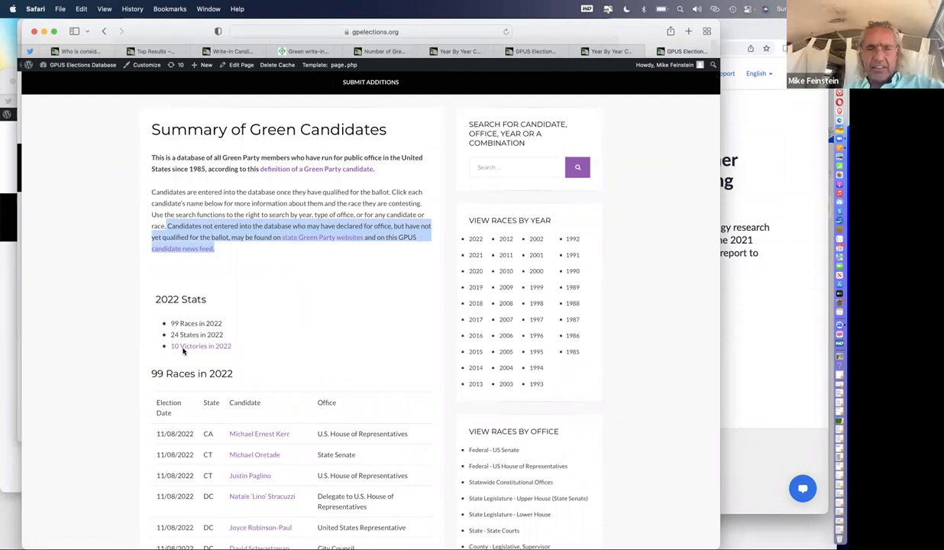
{"action": "right_click", "coordinate": [231, 280]}
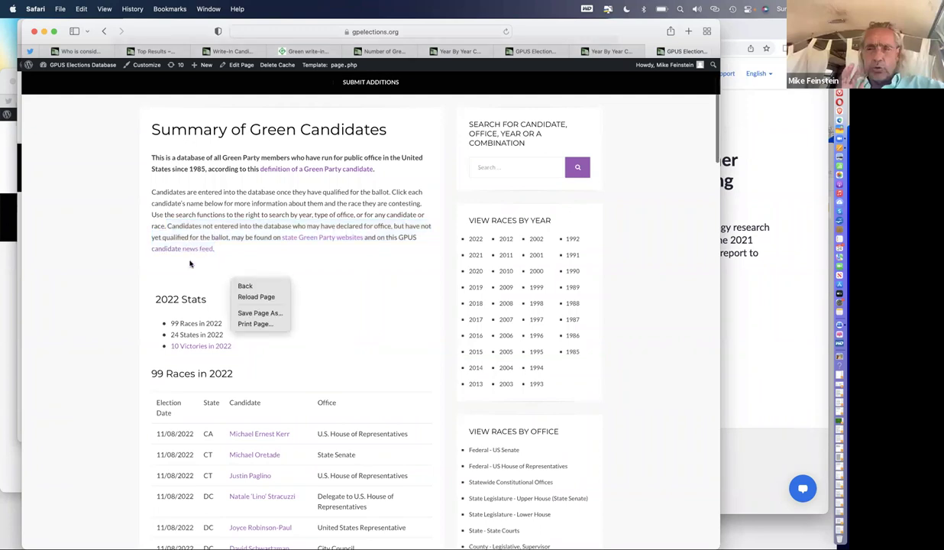
{"action": "left_click", "coordinate": [239, 255]}
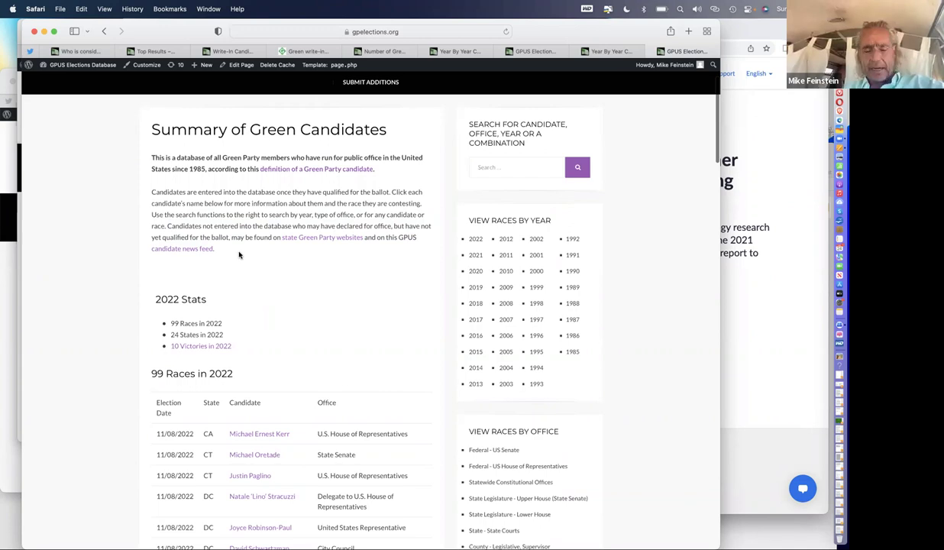
Step: Open the definition of a Green Party candidate page and highlight the quoted definition of a Green Party candidate or officeholder
{"action": "left_click", "coordinate": [327, 172]}
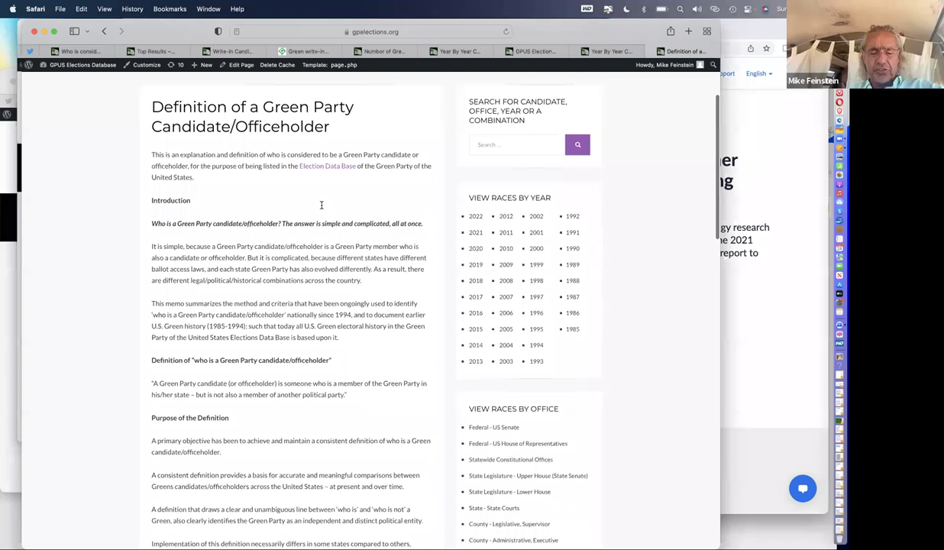
{"action": "scroll", "coordinate": [322, 205], "scroll_direction": "down", "scroll_amount": 3}
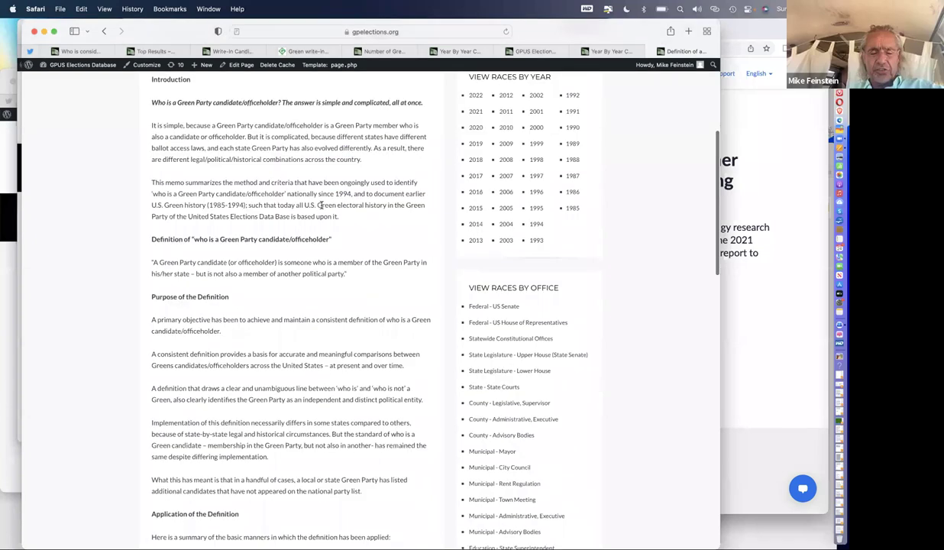
{"action": "scroll", "coordinate": [322, 204], "scroll_direction": "down", "scroll_amount": 1}
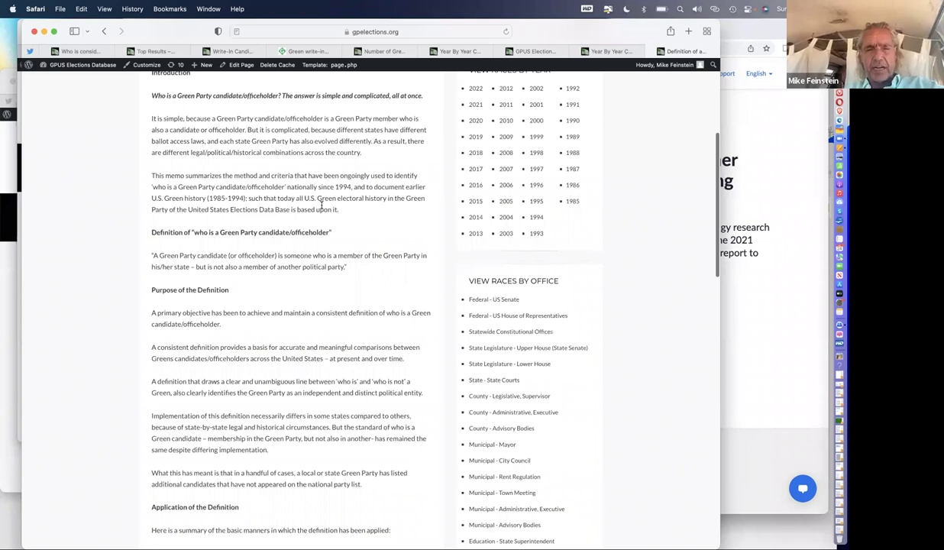
{"action": "scroll", "coordinate": [184, 215], "scroll_direction": "down", "scroll_amount": 2}
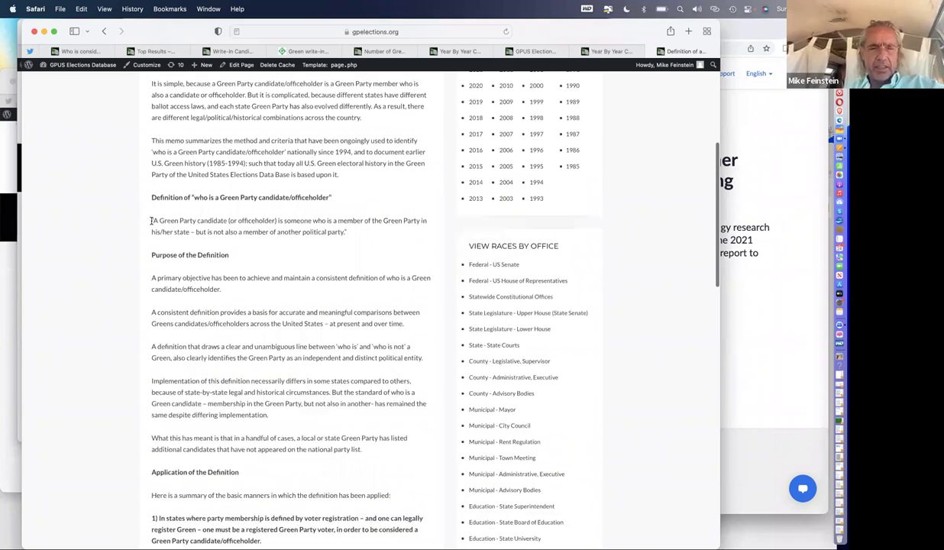
{"action": "left_click_drag", "start_coordinate": [151, 217], "coordinate": [403, 242]}
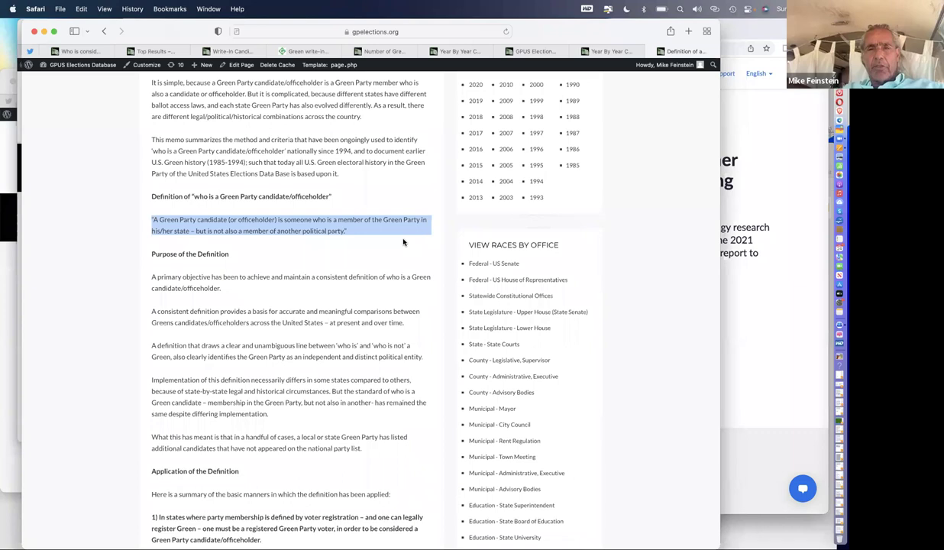
Step: Review the purpose of the definition and how it is applied under different states' voter registration rules
{"action": "scroll", "coordinate": [404, 242], "scroll_direction": "down", "scroll_amount": 3}
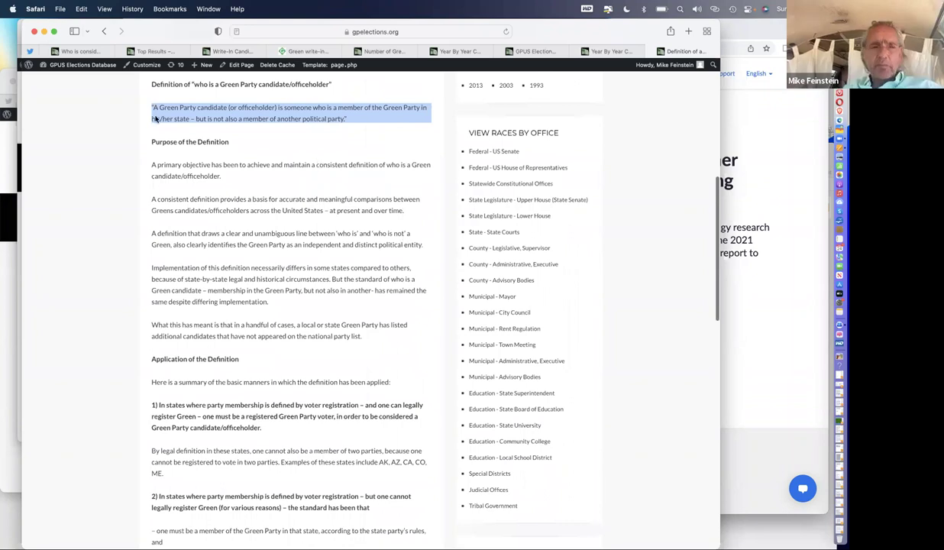
{"action": "scroll", "coordinate": [153, 133], "scroll_direction": "down", "scroll_amount": 4}
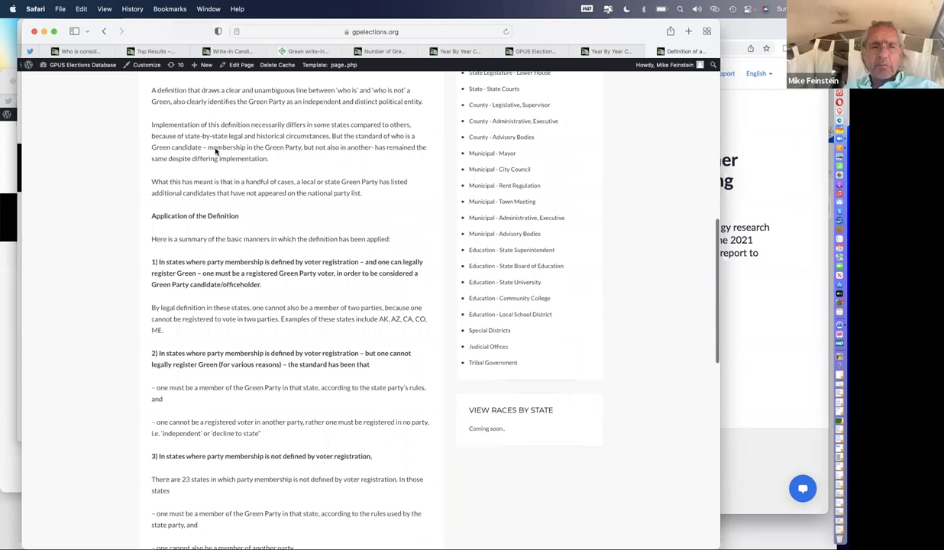
{"action": "scroll", "coordinate": [216, 151], "scroll_direction": "down", "scroll_amount": 3}
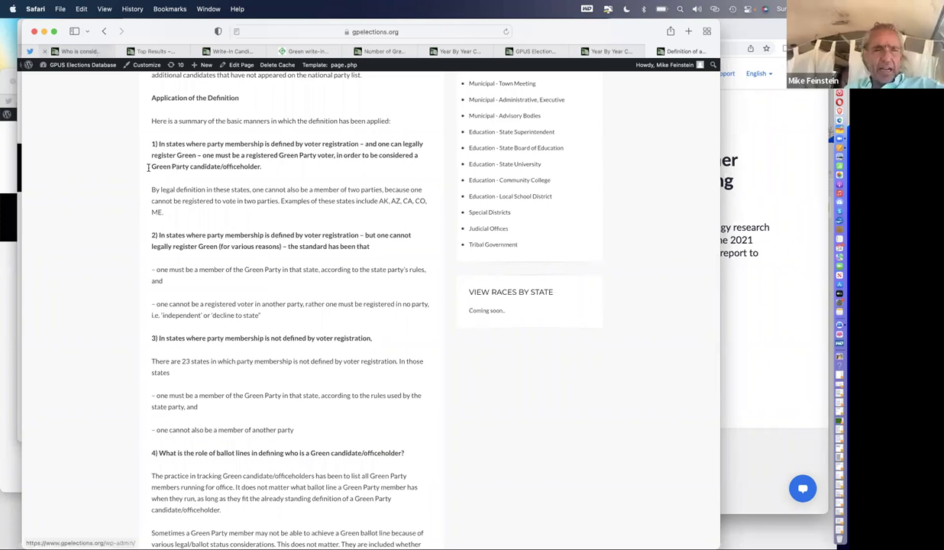
Step: Switch to the state-by-state page on who is considered a Green Party candidate / officeholder, and reopen it from the candidates summary
{"action": "scroll", "coordinate": [148, 167], "scroll_direction": "down", "scroll_amount": 15}
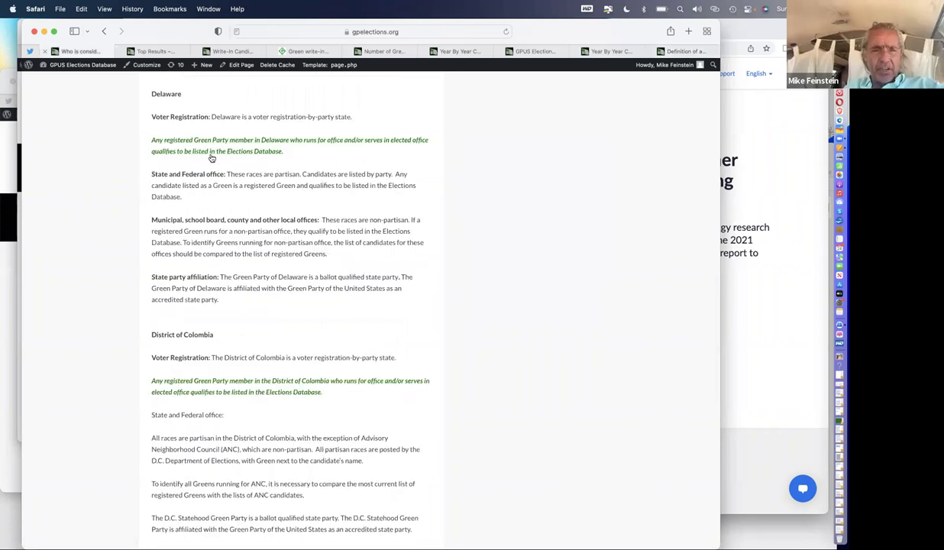
{"action": "scroll", "coordinate": [185, 216], "scroll_direction": "up", "scroll_amount": 20}
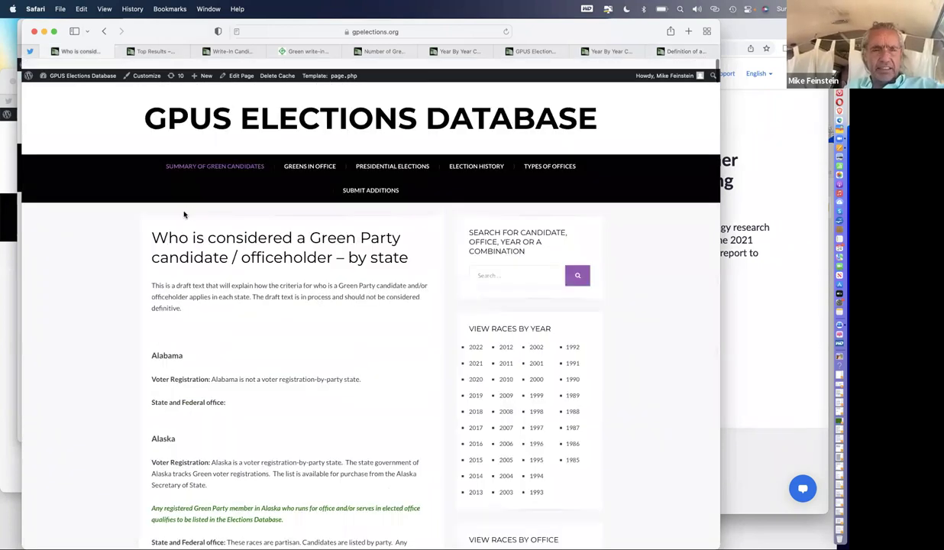
{"action": "key", "text": "super+r"}
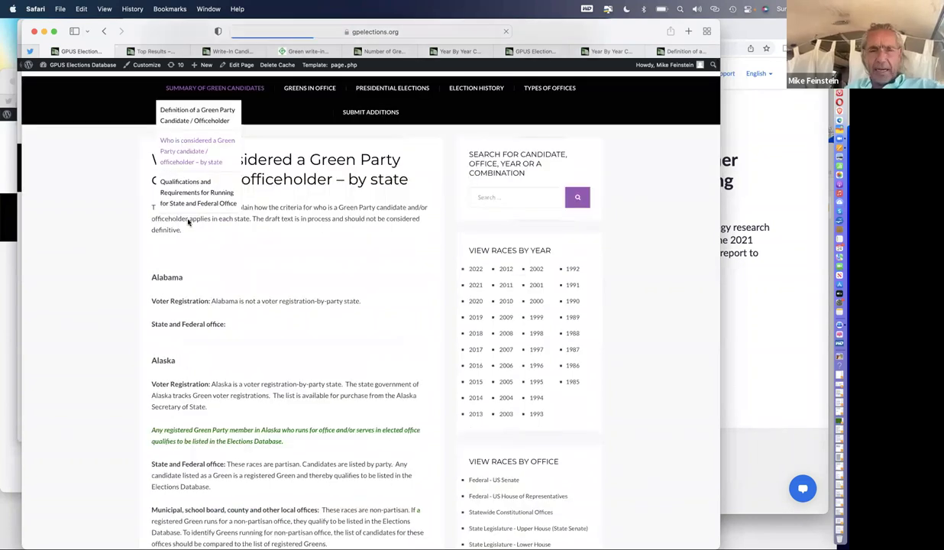
{"action": "scroll", "coordinate": [189, 221], "scroll_direction": "down", "scroll_amount": 5}
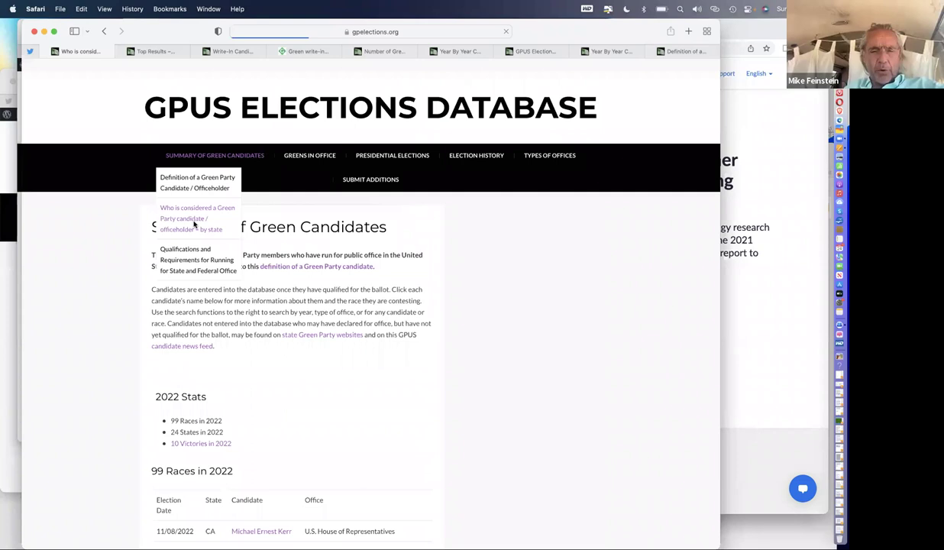
{"action": "scroll", "coordinate": [194, 223], "scroll_direction": "down", "scroll_amount": 1}
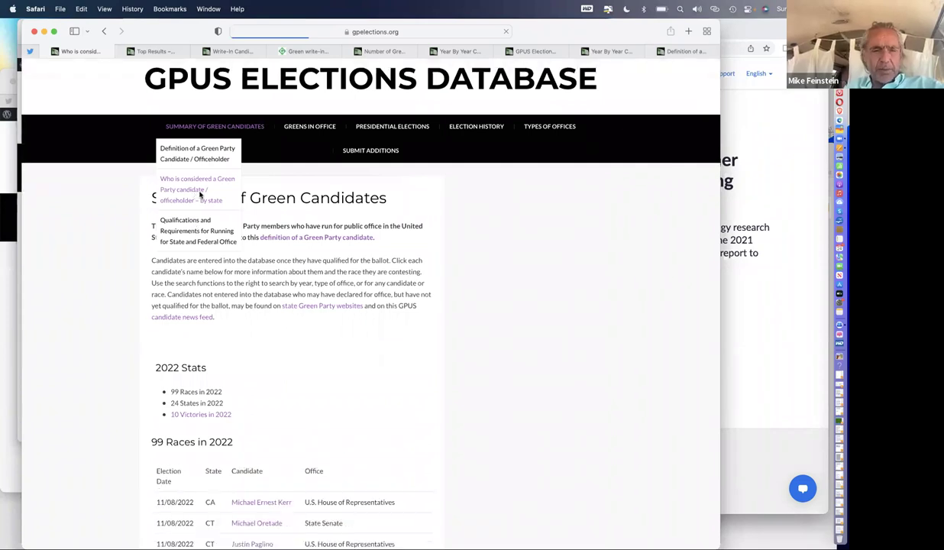
{"action": "scroll", "coordinate": [201, 187], "scroll_direction": "down", "scroll_amount": 3}
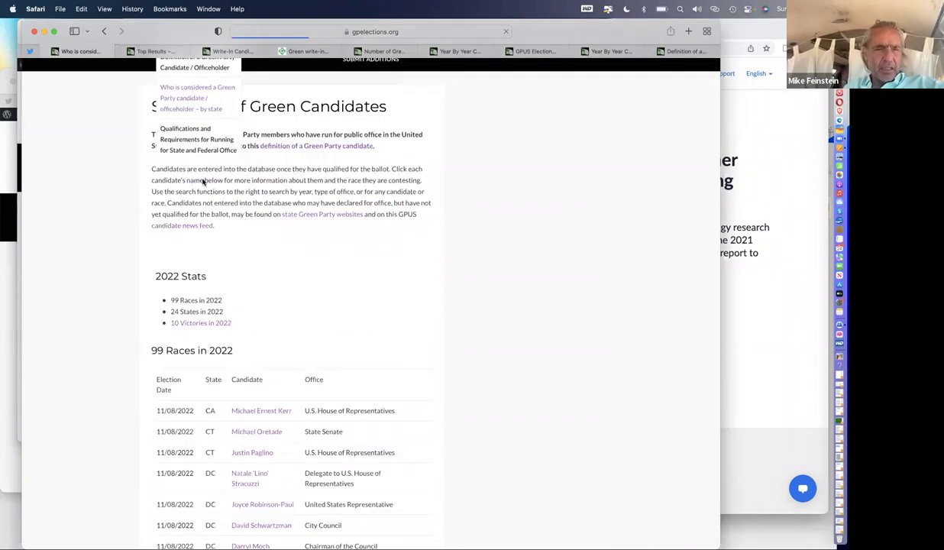
{"action": "scroll", "coordinate": [203, 181], "scroll_direction": "up", "scroll_amount": 3}
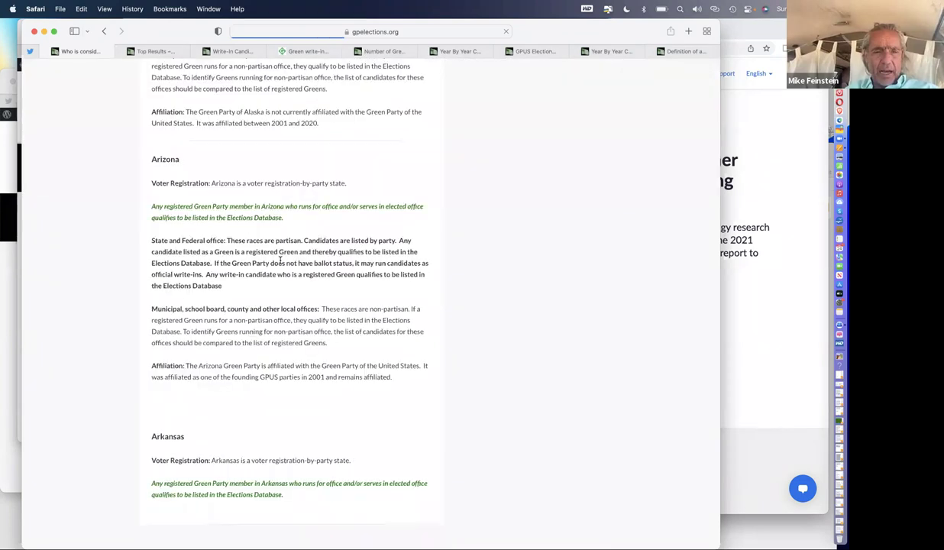
Step: Highlight the whole Arizona section of the state-by-state criteria, and clear the selection
{"action": "triple_click", "coordinate": [281, 260]}
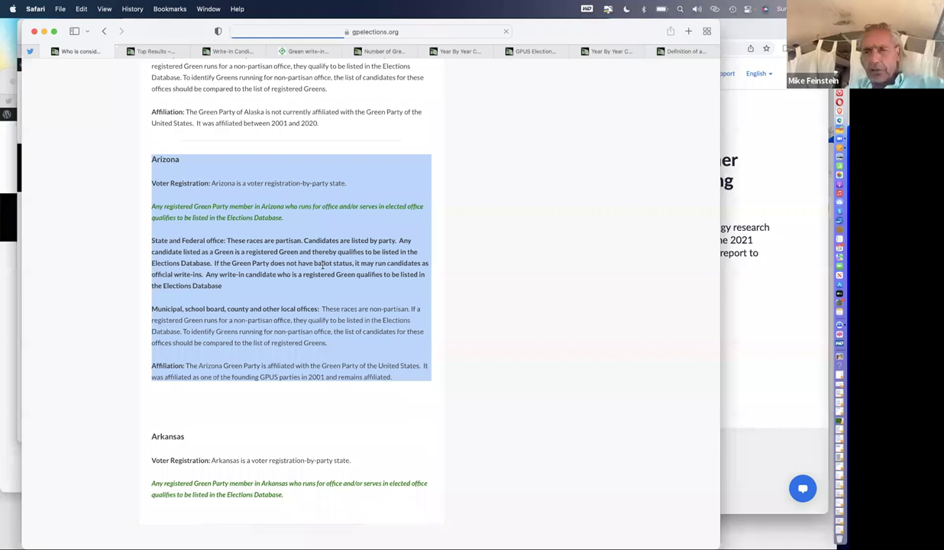
{"action": "left_click", "coordinate": [322, 266]}
{"action": "scroll", "coordinate": [323, 265], "scroll_direction": "up", "scroll_amount": 1}
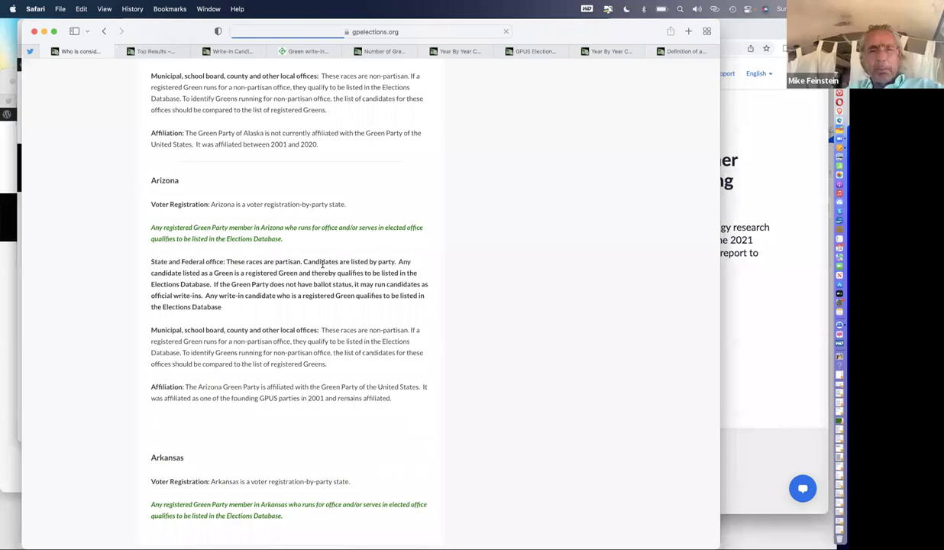
{"action": "scroll", "coordinate": [322, 264], "scroll_direction": "down", "scroll_amount": 1}
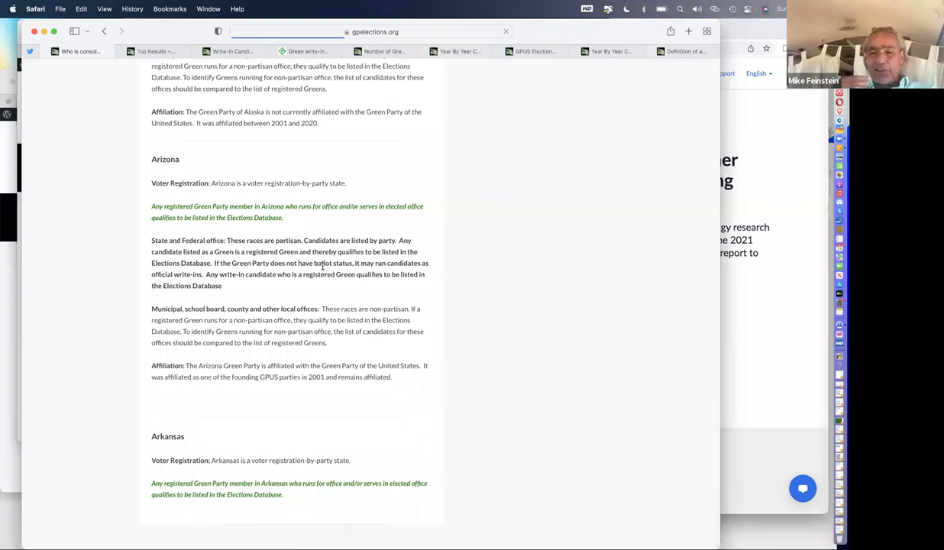
{"action": "scroll", "coordinate": [194, 397], "scroll_direction": "down", "scroll_amount": 1}
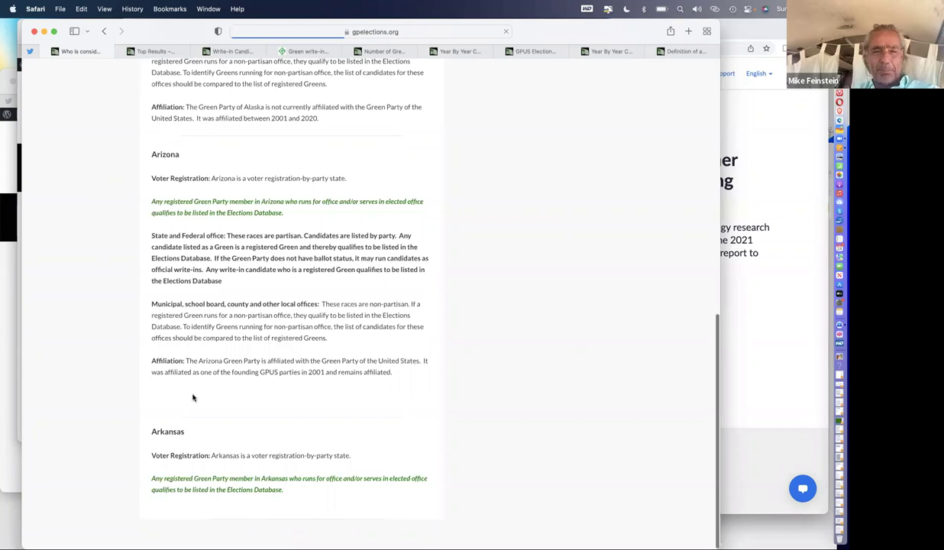
{"action": "scroll", "coordinate": [193, 397], "scroll_direction": "up", "scroll_amount": 1}
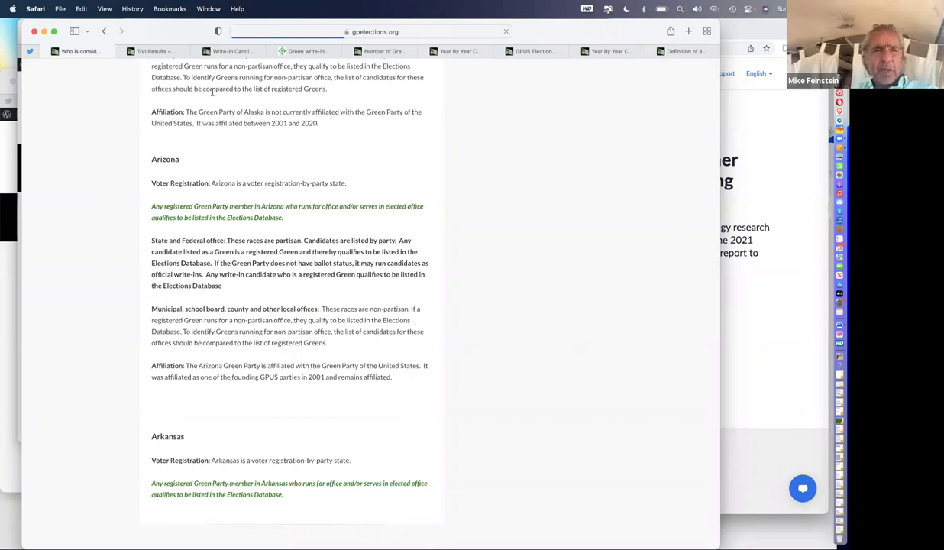
{"action": "scroll", "coordinate": [198, 302], "scroll_direction": "down", "scroll_amount": 1}
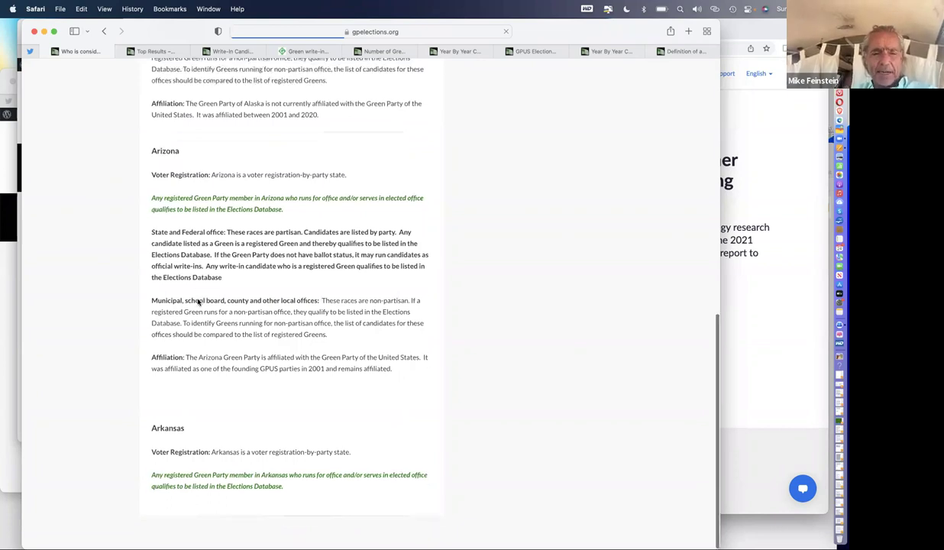
{"action": "scroll", "coordinate": [198, 302], "scroll_direction": "up", "scroll_amount": 5}
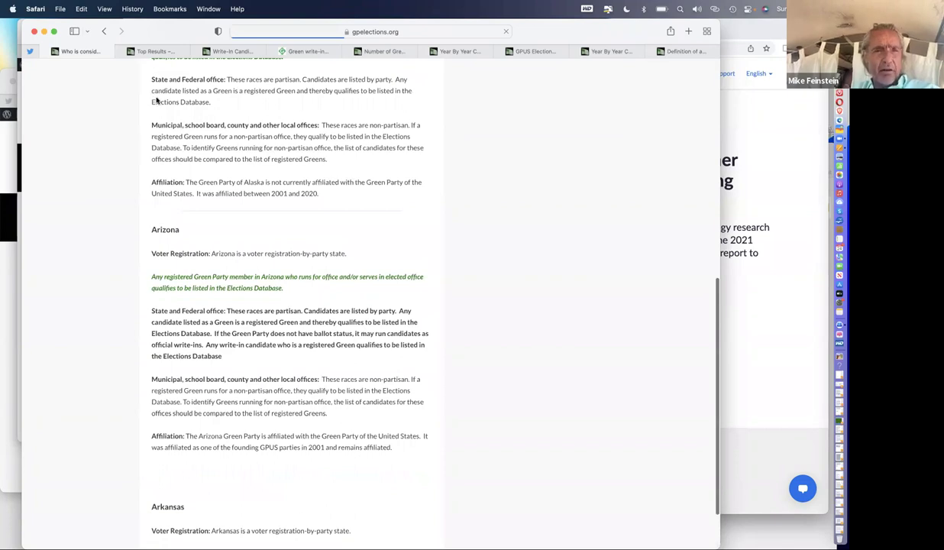
Step: Move the state criteria window aside, bring the logged-in Elections Database window forward, and show the School Board candidate's race history page
{"action": "left_click_drag", "start_coordinate": [165, 39], "coordinate": [157, 100]}
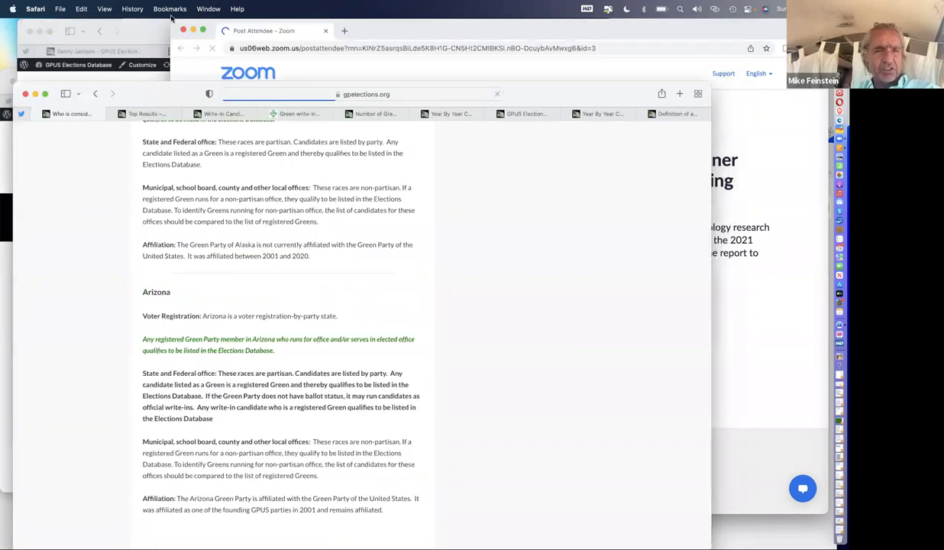
{"action": "left_click", "coordinate": [162, 37]}
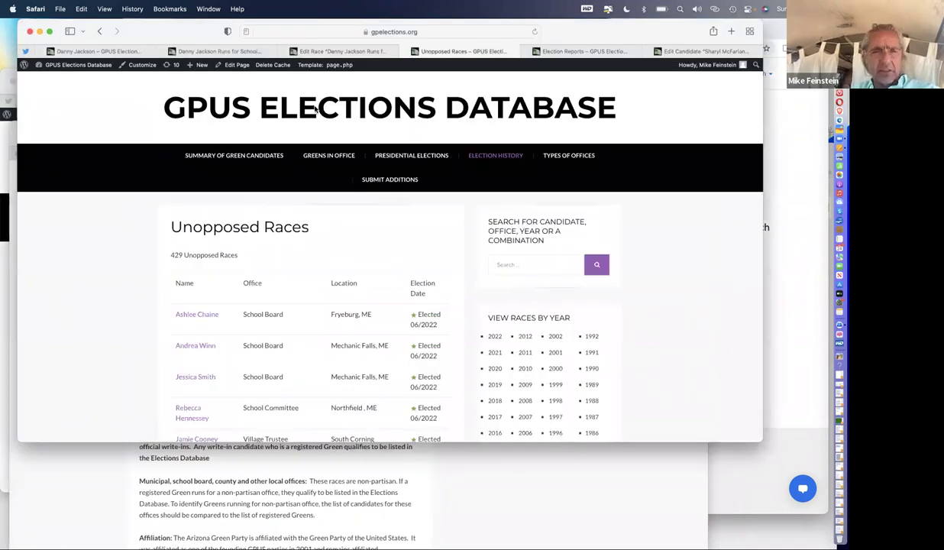
{"action": "left_click_drag", "start_coordinate": [188, 38], "coordinate": [183, 93]}
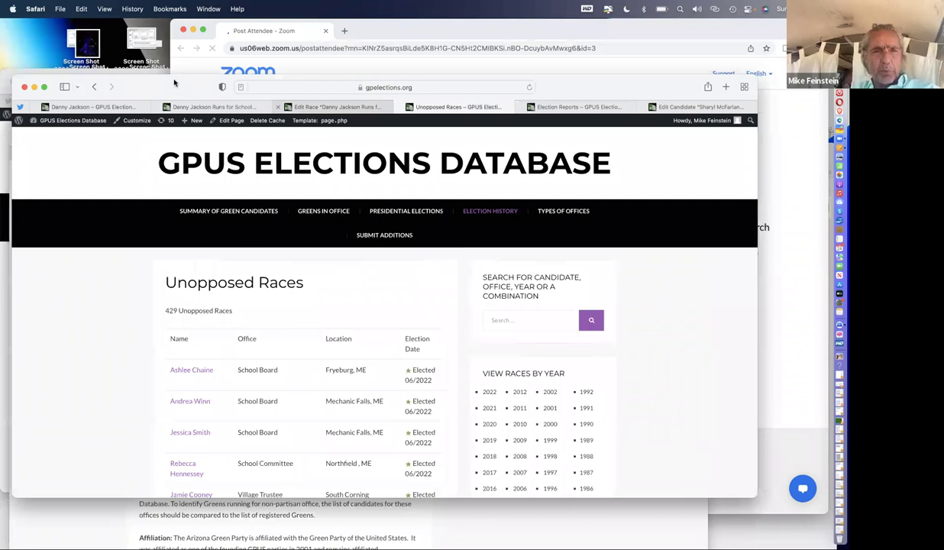
{"action": "key", "text": "ctrl+shift+Tab"}
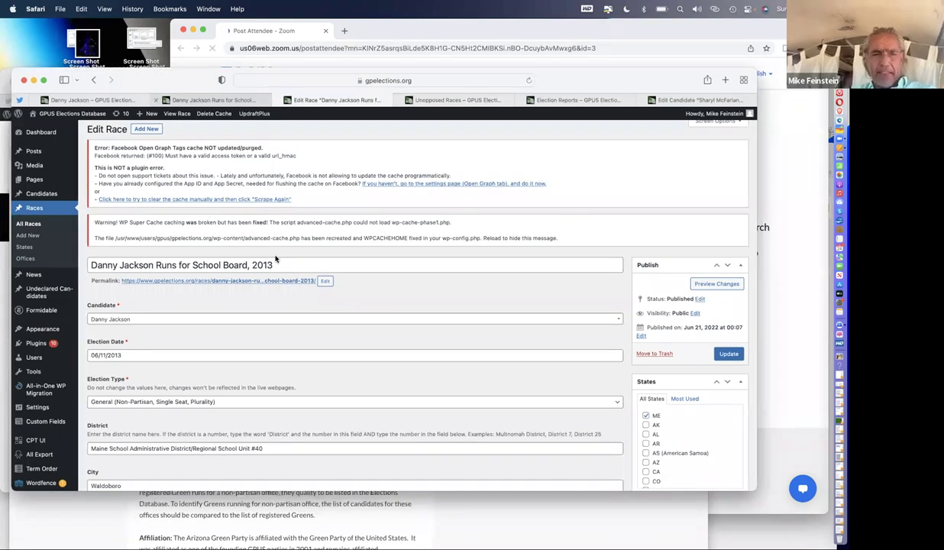
{"action": "key", "text": "ctrl+shift+Tab"}
{"action": "scroll", "coordinate": [205, 211], "scroll_direction": "up", "scroll_amount": 1}
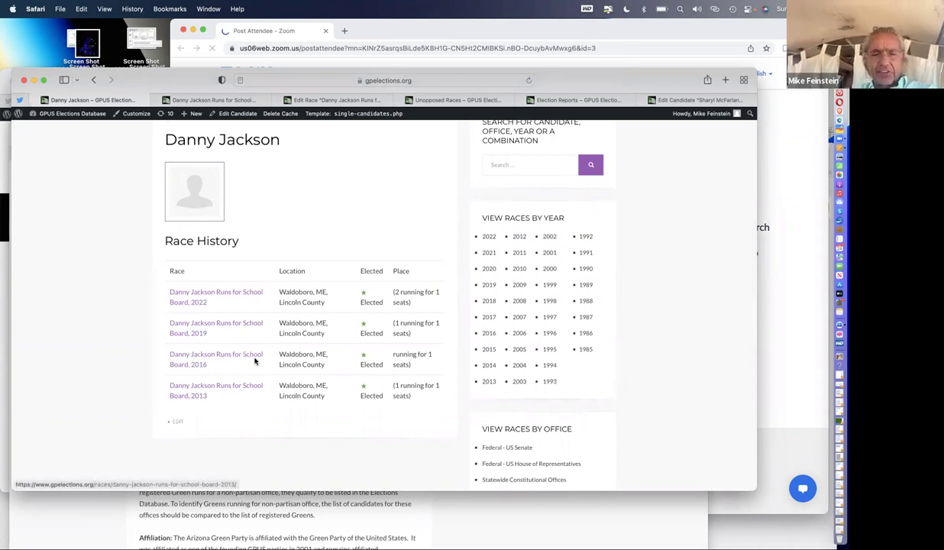
Step: Switch to the candidate's 2022 School Board race page and highlight the vote count and percentage in the election results
{"action": "left_click", "coordinate": [248, 103]}
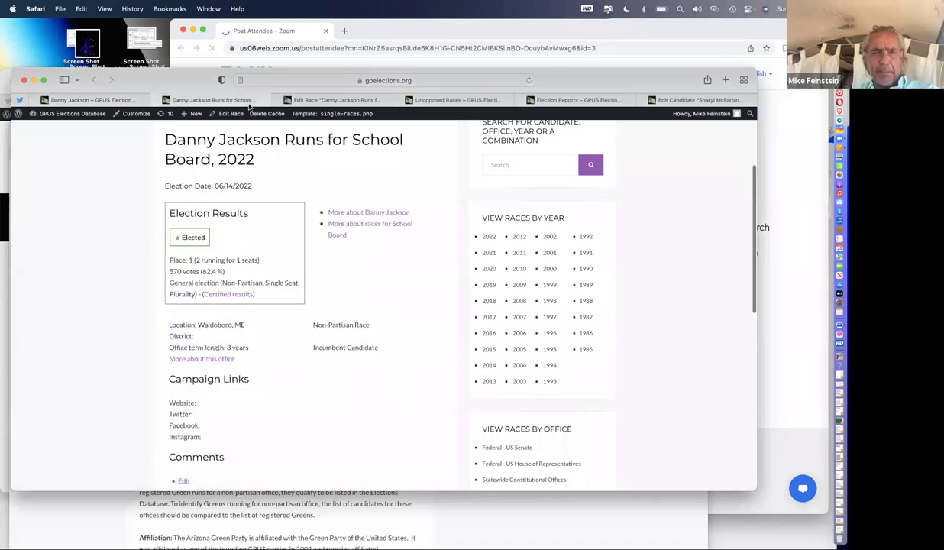
{"action": "scroll", "coordinate": [297, 185], "scroll_direction": "down", "scroll_amount": 1}
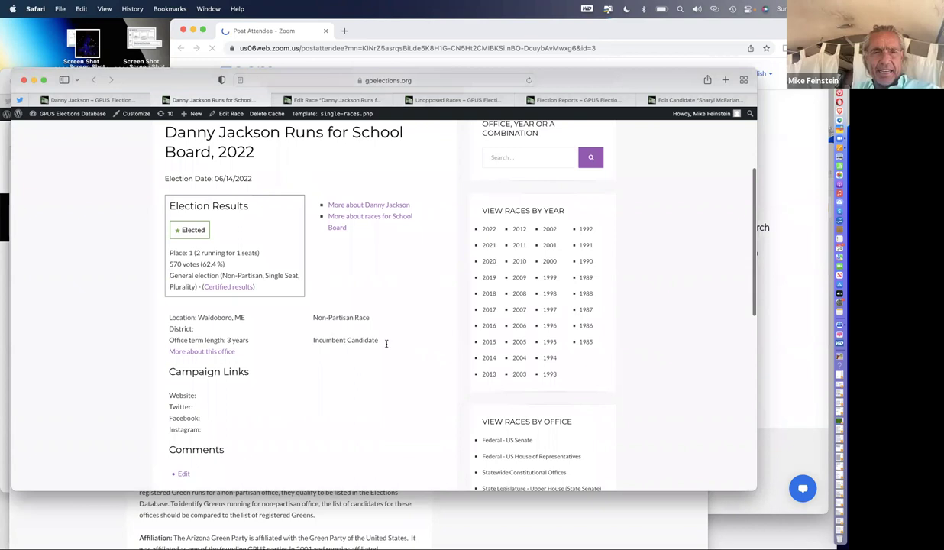
{"action": "left_click_drag", "start_coordinate": [250, 229], "coordinate": [226, 224]}
{"action": "left_click", "coordinate": [120, 220]}
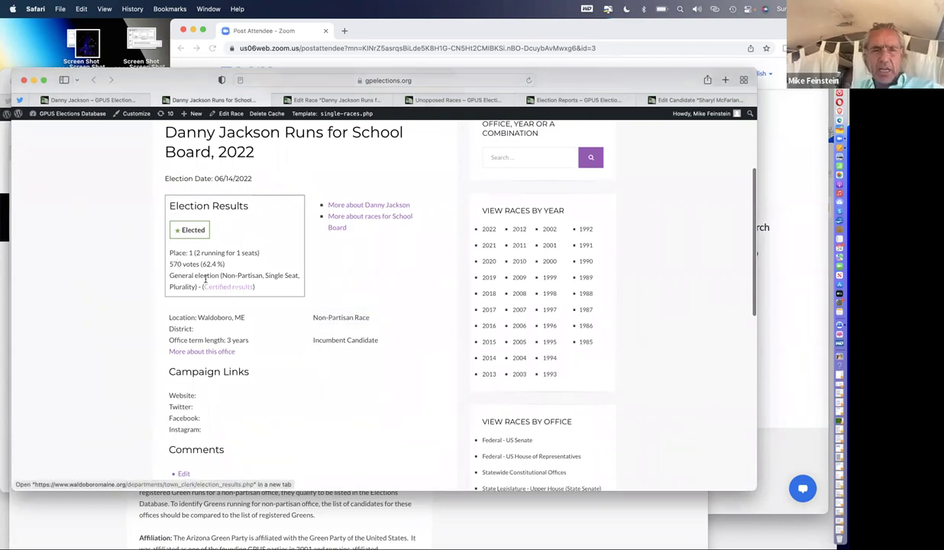
{"action": "left_click_drag", "start_coordinate": [171, 264], "coordinate": [241, 263]}
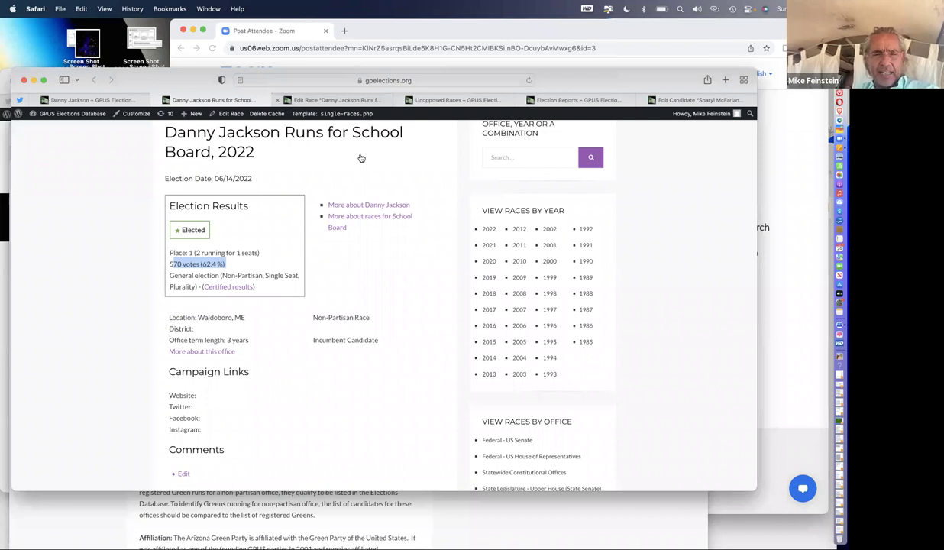
Step: Switch to the edit form of the 2013 School Board race, reposition the window, and highlight the race title and its words "Runs for"
{"action": "key", "text": "ctrl+Tab"}
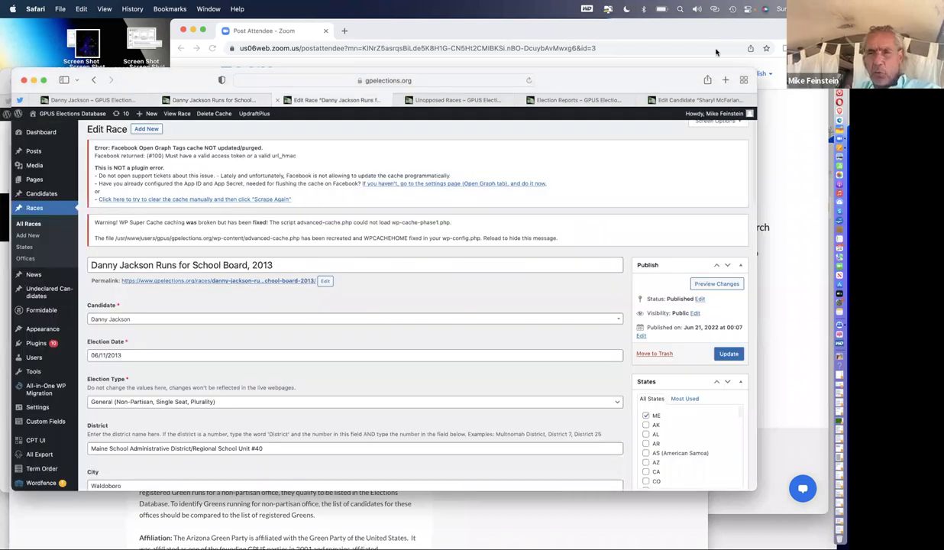
{"action": "scroll", "coordinate": [184, 246], "scroll_direction": "down", "scroll_amount": 1}
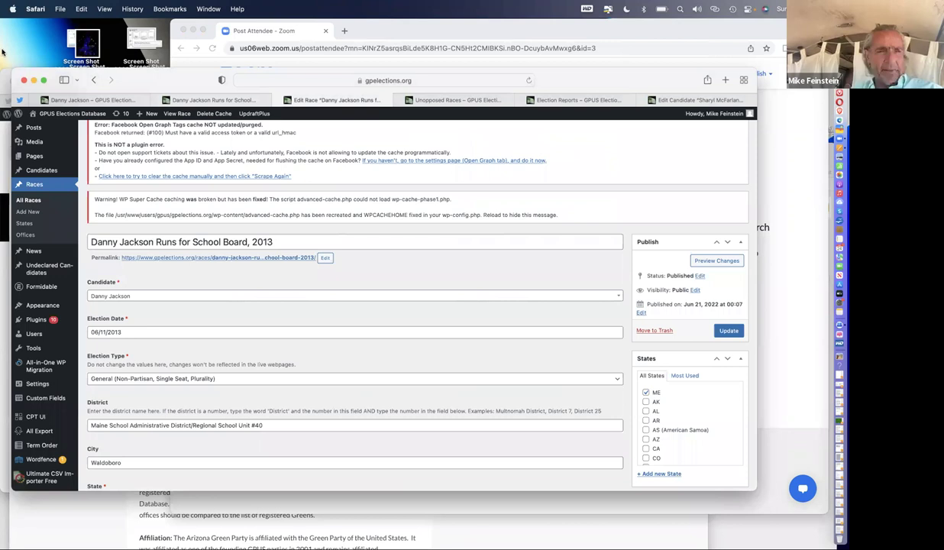
{"action": "left_click_drag", "start_coordinate": [153, 128], "coordinate": [136, 107]}
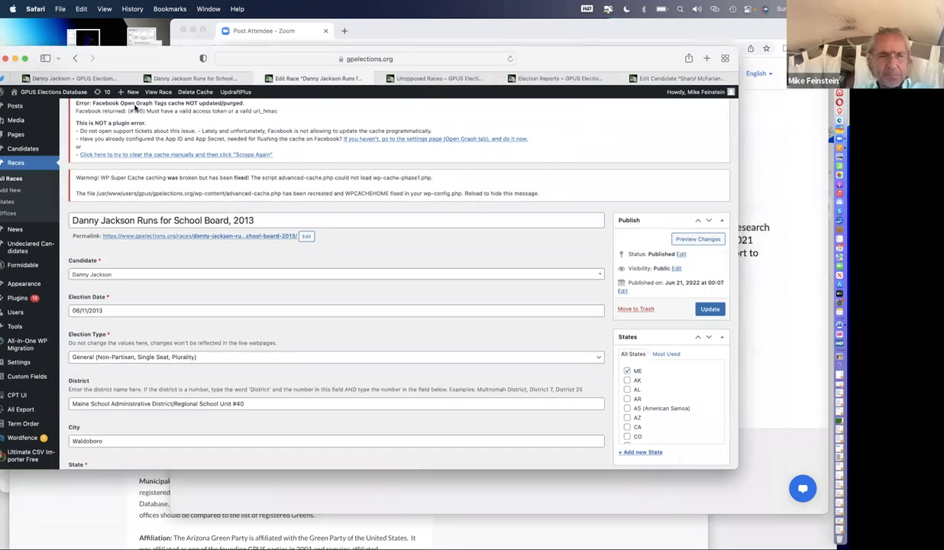
{"action": "left_click_drag", "start_coordinate": [241, 119], "coordinate": [231, 120]}
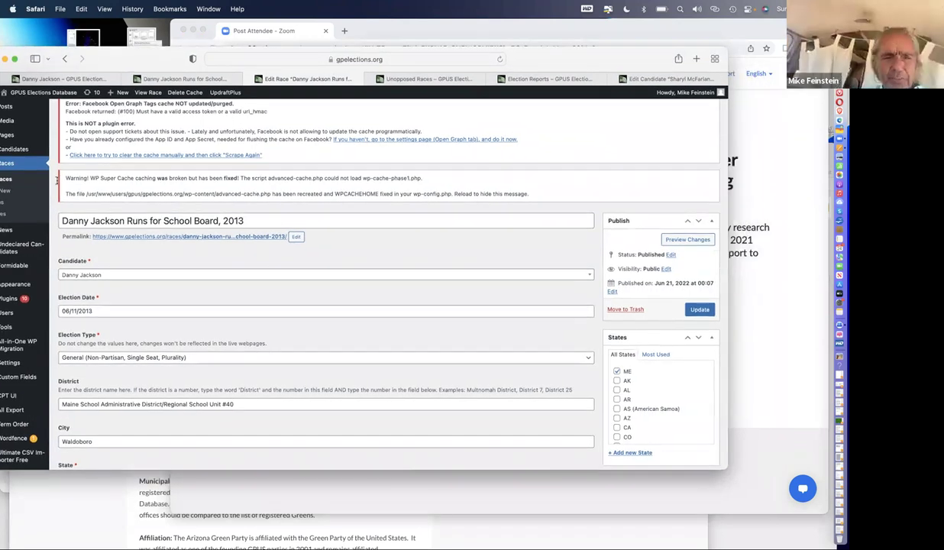
{"action": "triple_click", "coordinate": [165, 219]}
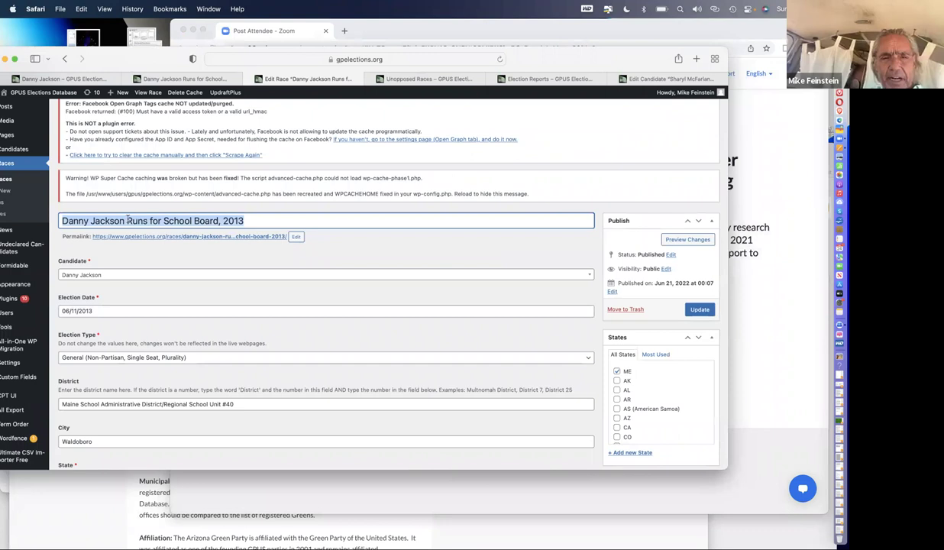
{"action": "left_click_drag", "start_coordinate": [127, 220], "coordinate": [162, 222]}
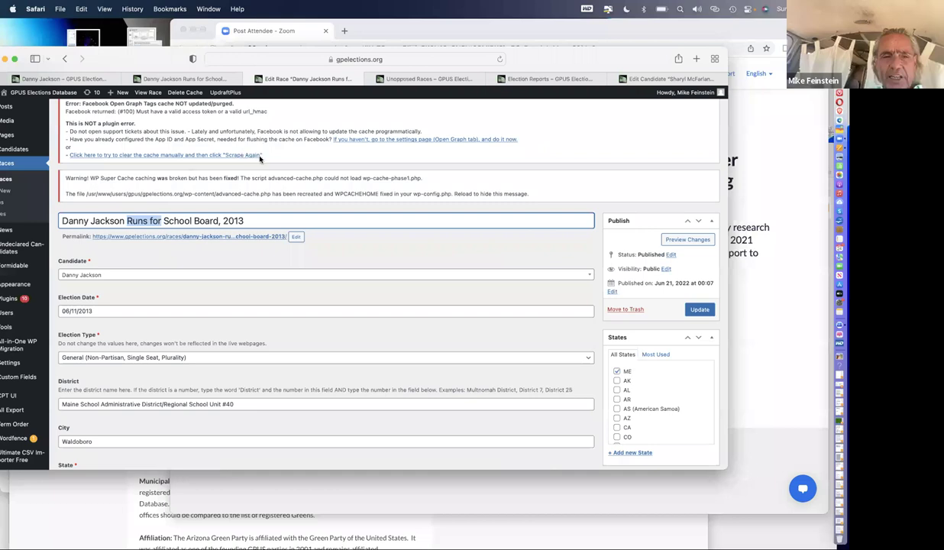
Step: Show the race's candidate choices and its election date calendar, closing each without changing the value
{"action": "scroll", "coordinate": [243, 156], "scroll_direction": "down", "scroll_amount": 3}
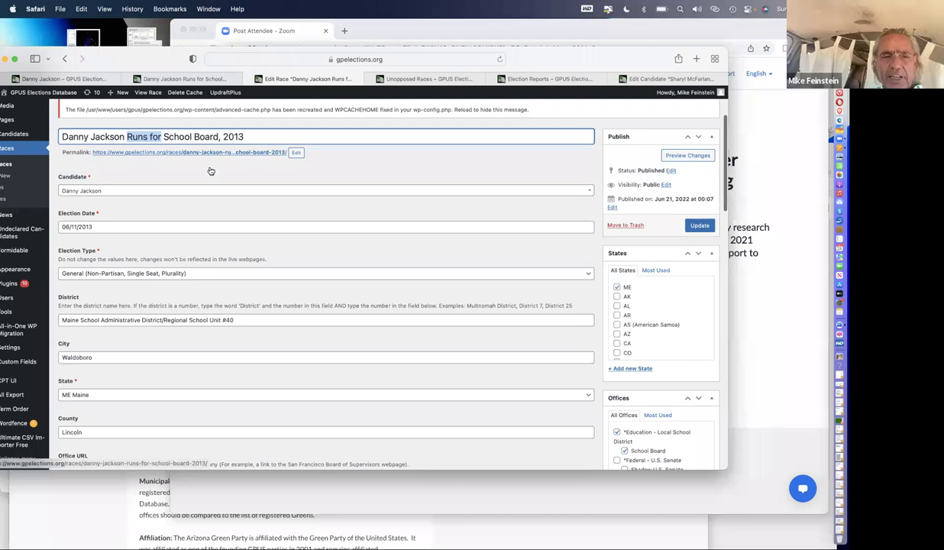
{"action": "left_click", "coordinate": [150, 192]}
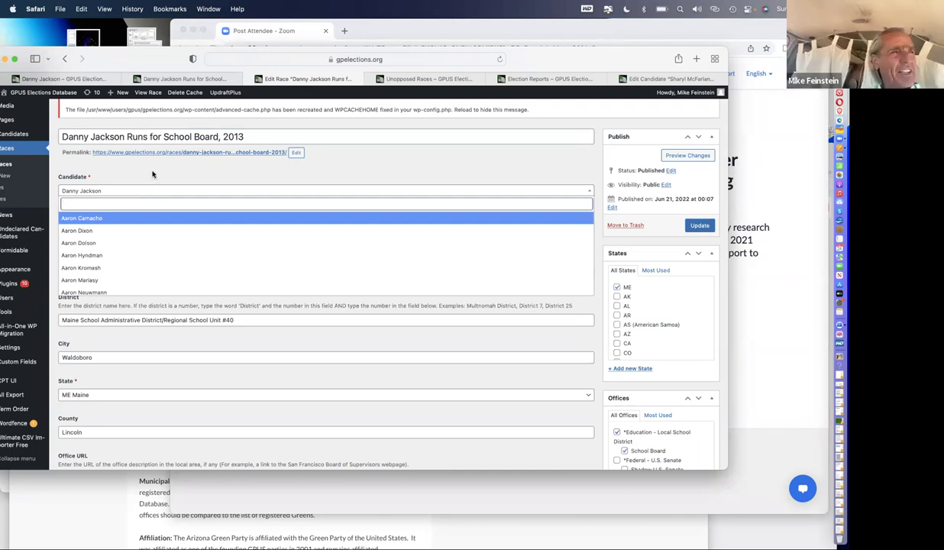
{"action": "left_click", "coordinate": [152, 174]}
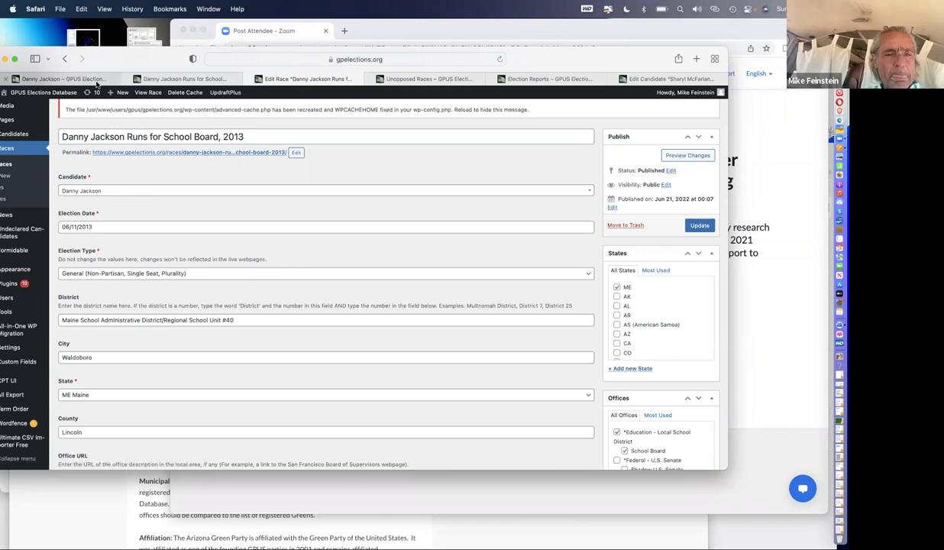
{"action": "mouse_move", "coordinate": [97, 84]}
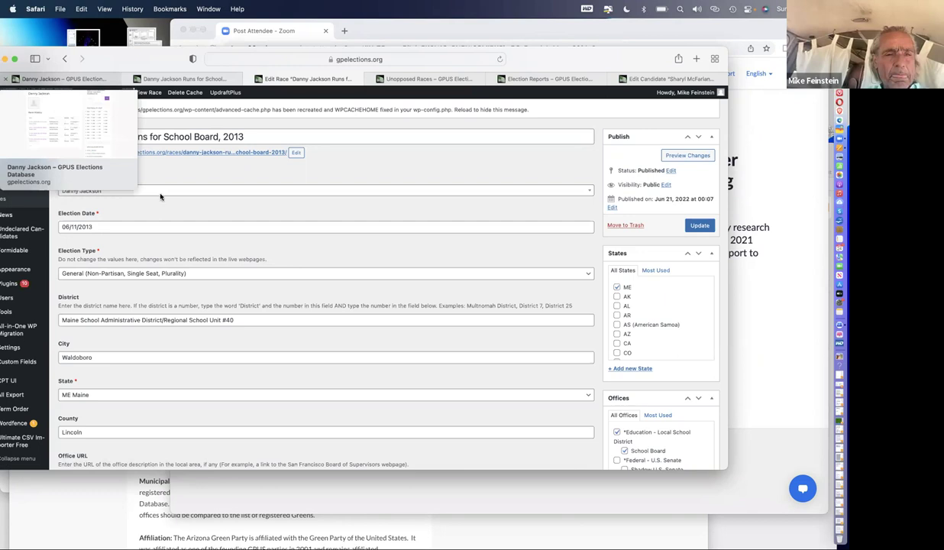
{"action": "left_click", "coordinate": [130, 227]}
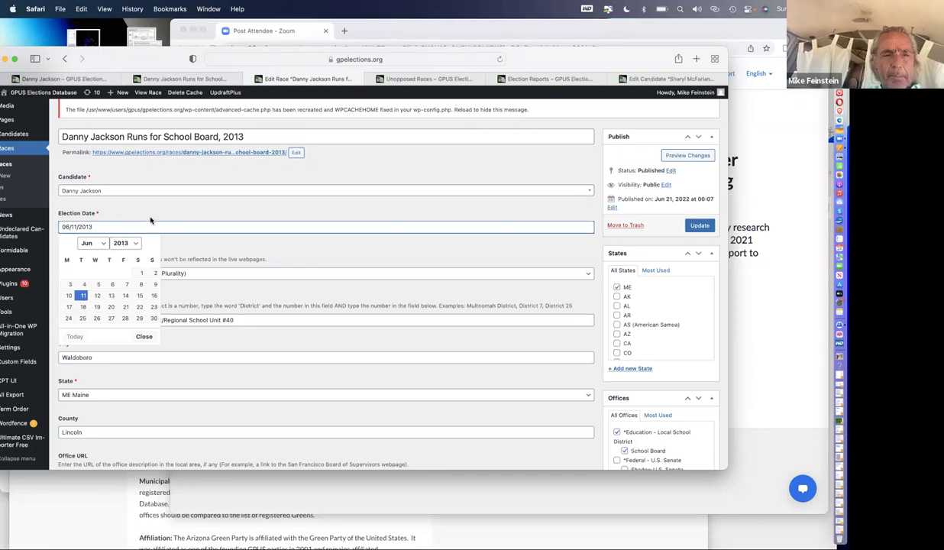
{"action": "left_click", "coordinate": [162, 207]}
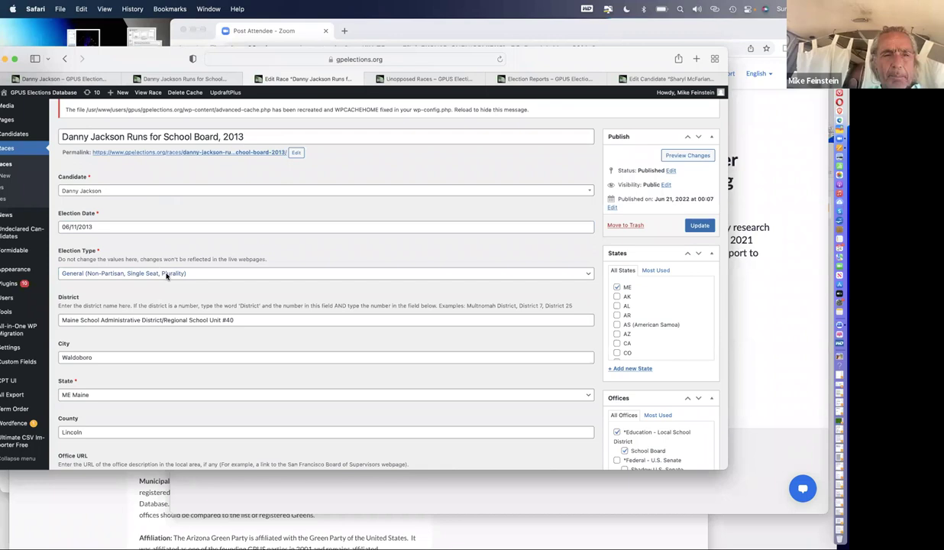
Step: Review the available election types for the race, keeping General (Non-Partisan, Single Seat, Plurality)
{"action": "left_click", "coordinate": [167, 275]}
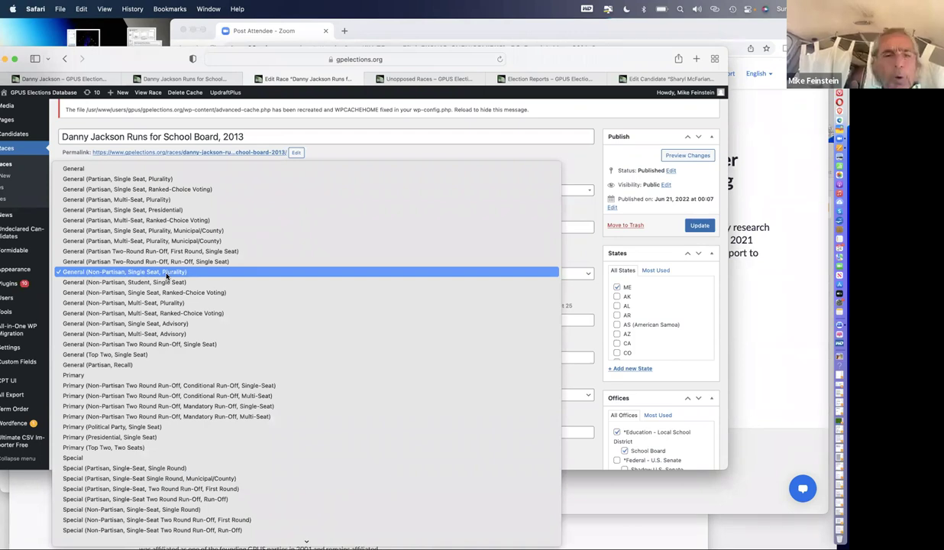
{"action": "left_click", "coordinate": [310, 272]}
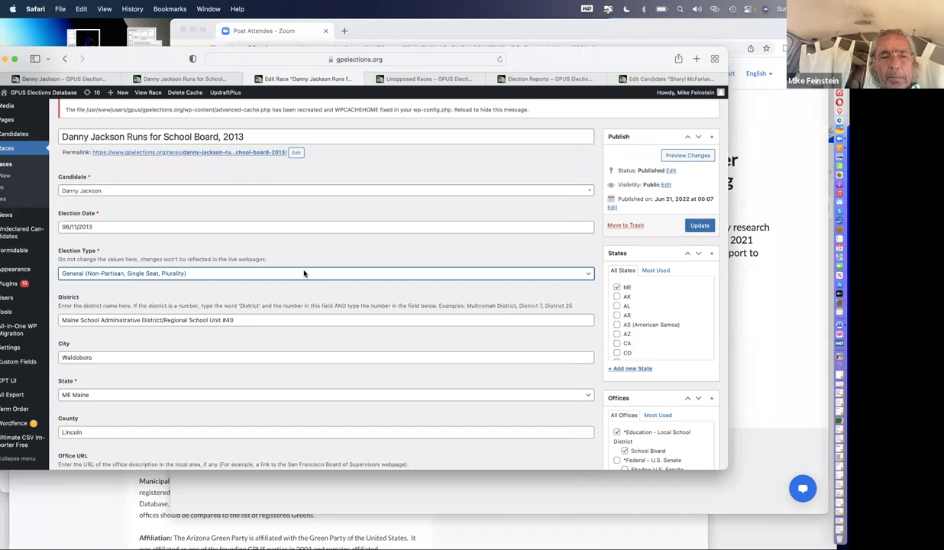
{"action": "left_click", "coordinate": [304, 273]}
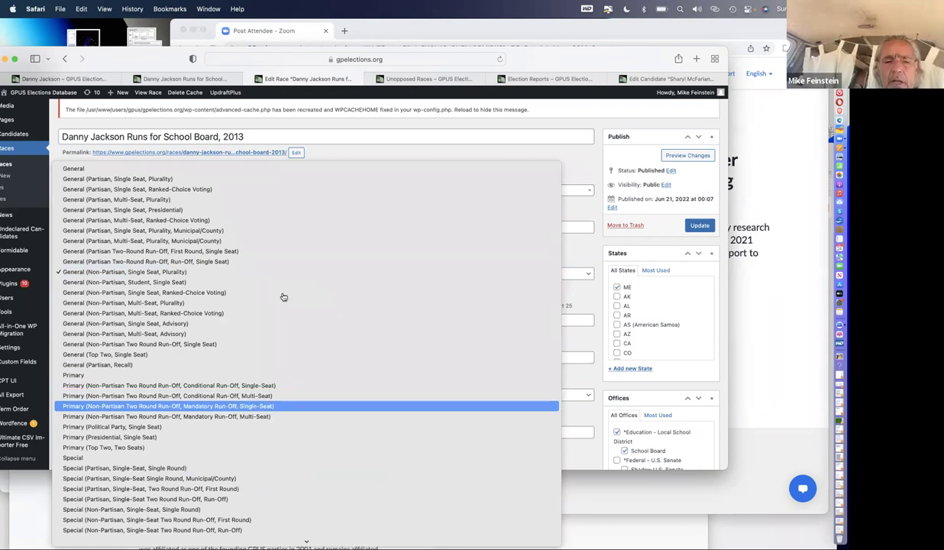
{"action": "key", "text": "Escape"}
Step: Highlight "Maine School Administrative District/Regional School" in the race's district name, and clear the selection without editing it
{"action": "left_click", "coordinate": [271, 320]}
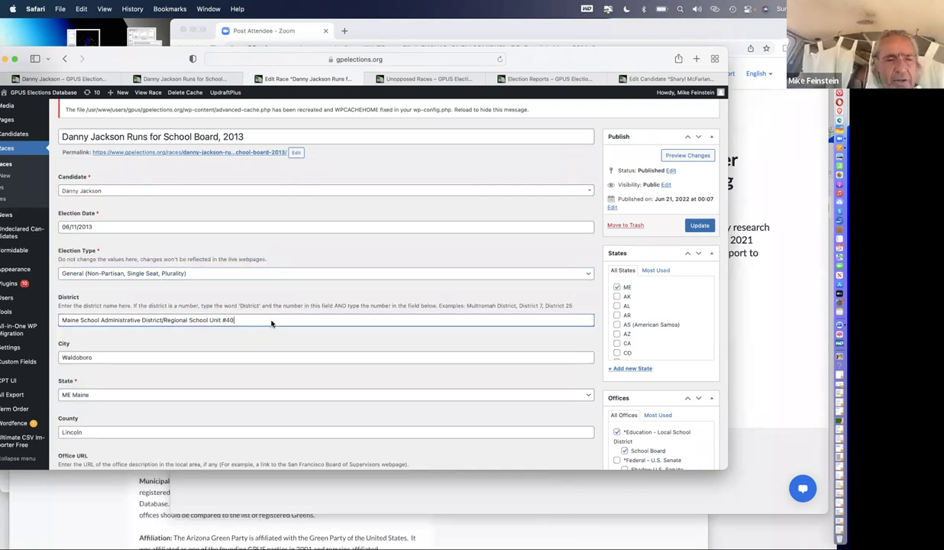
{"action": "scroll", "coordinate": [271, 322], "scroll_direction": "down", "scroll_amount": 1}
{"action": "scroll", "coordinate": [271, 323], "scroll_direction": "down", "scroll_amount": 3}
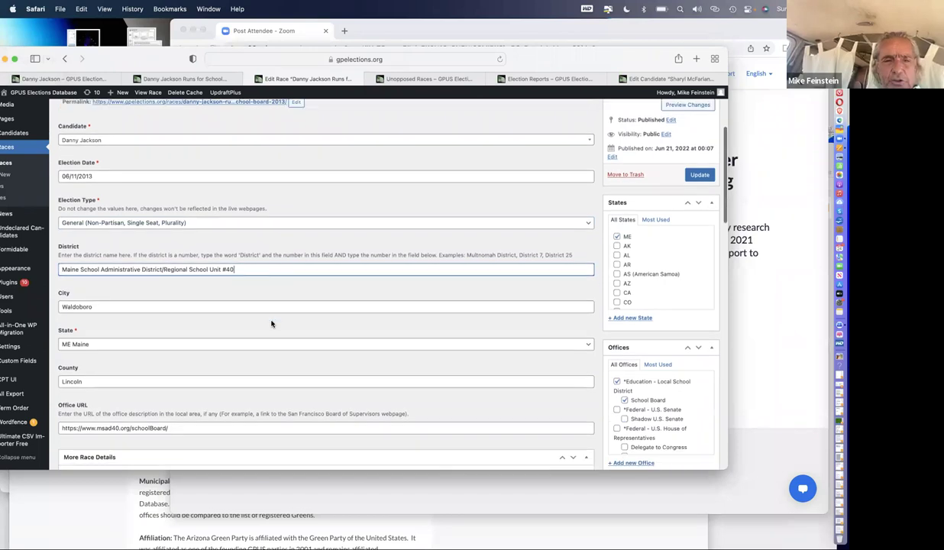
{"action": "scroll", "coordinate": [271, 324], "scroll_direction": "down", "scroll_amount": 6}
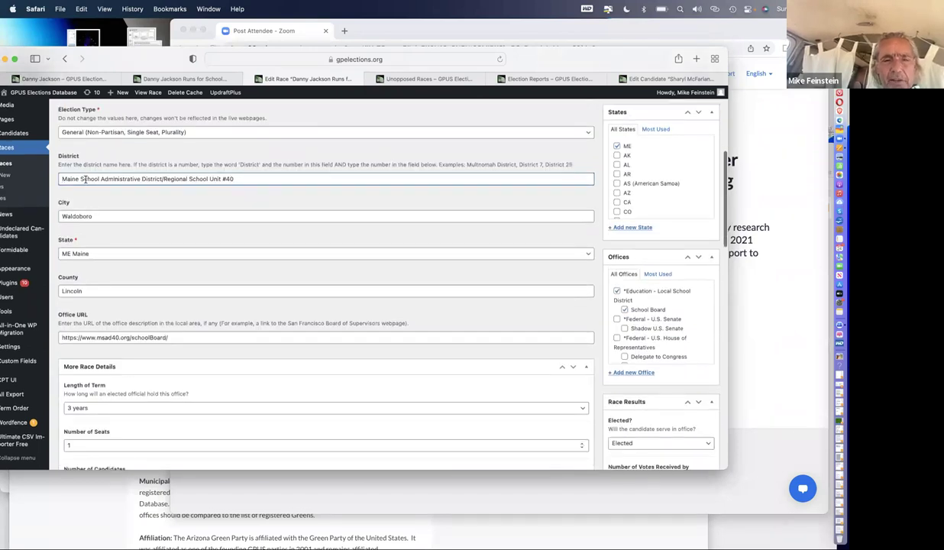
{"action": "left_click_drag", "start_coordinate": [63, 179], "coordinate": [188, 179]}
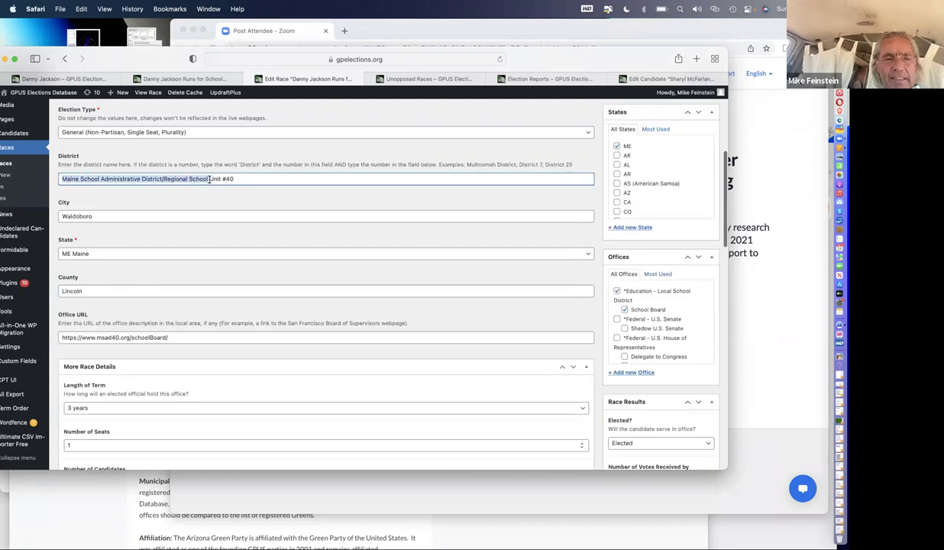
{"action": "key", "text": "Left"}
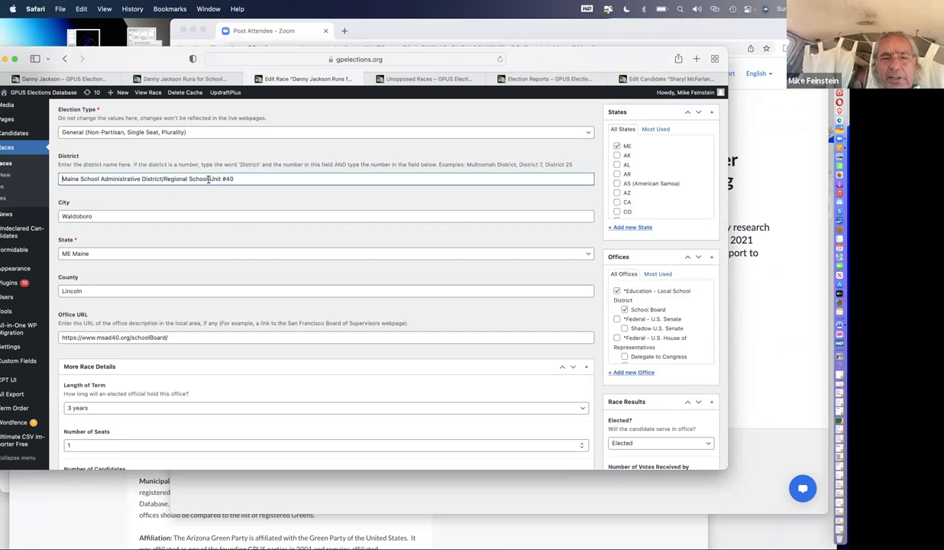
{"action": "key", "text": "shift+Right"}
{"action": "key", "text": "shift+Right"}
{"action": "key", "text": "shift+Right"}
{"action": "key", "text": "shift+Right"}
{"action": "key", "text": "shift+Right"}
{"action": "key", "text": "shift+Right"}
{"action": "key", "text": "shift+Right"}
{"action": "key", "text": "shift+Right"}
{"action": "key", "text": "shift+Right"}
{"action": "key", "text": "shift+Right"}
{"action": "key", "text": "shift+Right"}
{"action": "key", "text": "shift+Right"}
{"action": "key", "text": "shift+Right"}
{"action": "key", "text": "shift+Right"}
{"action": "key", "text": "shift+Right"}
{"action": "key", "text": "shift+Right"}
{"action": "left_click", "coordinate": [247, 185]}
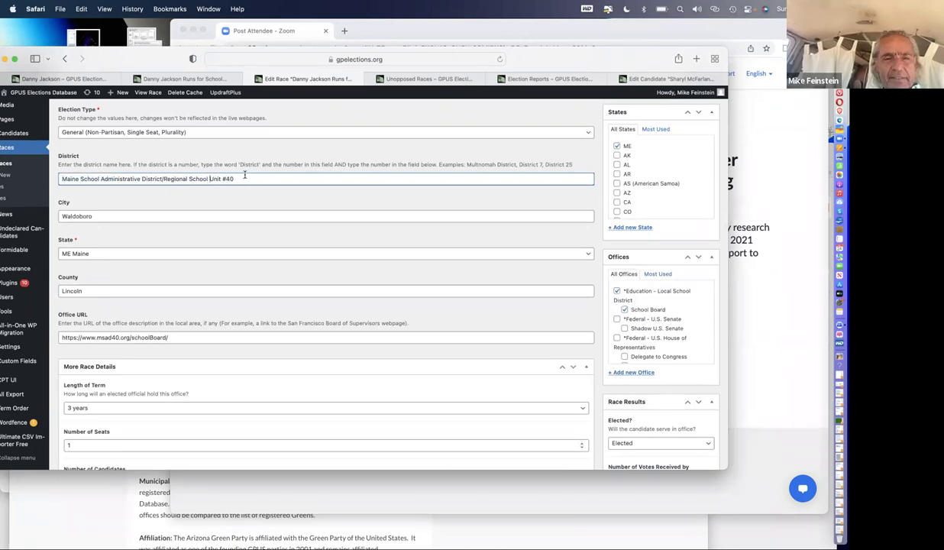
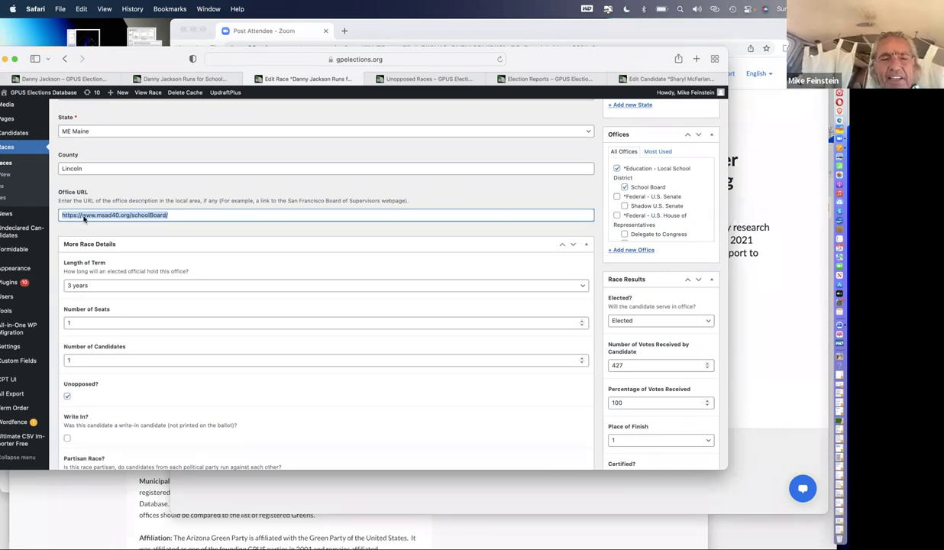
Step: Review the race's office URL and the available lengths of term, keeping 3 years selected
{"action": "scroll", "coordinate": [84, 219], "scroll_direction": "up", "scroll_amount": 1}
{"action": "scroll", "coordinate": [84, 220], "scroll_direction": "up", "scroll_amount": 1}
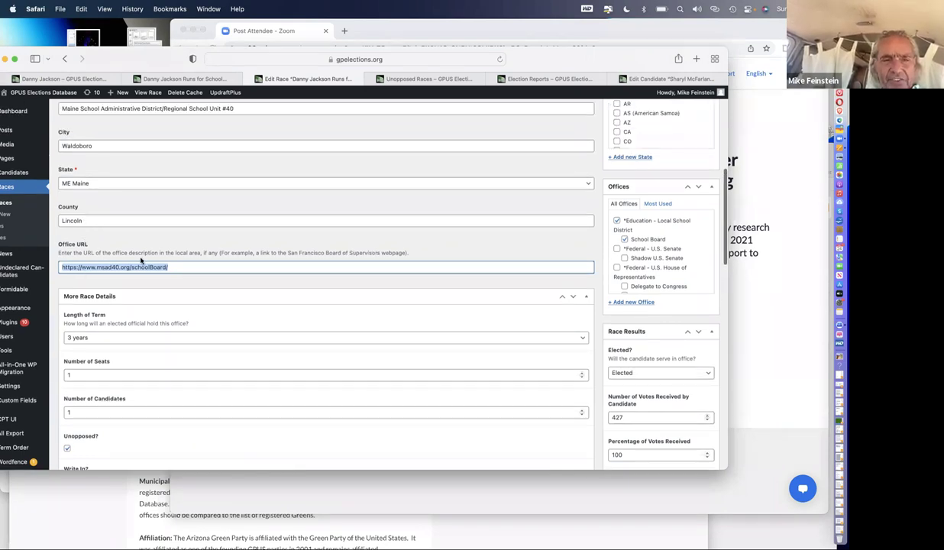
{"action": "scroll", "coordinate": [137, 251], "scroll_direction": "up", "scroll_amount": 1}
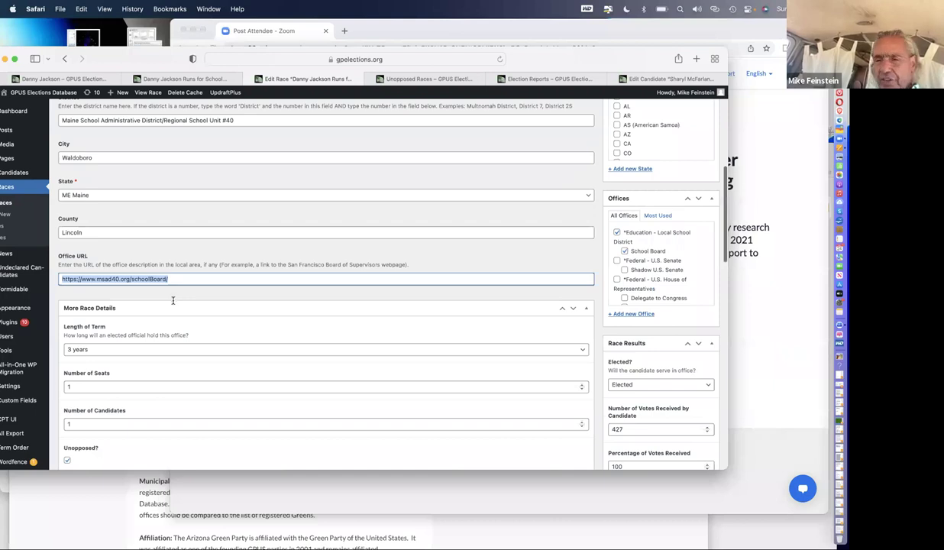
{"action": "scroll", "coordinate": [172, 300], "scroll_direction": "up", "scroll_amount": 1}
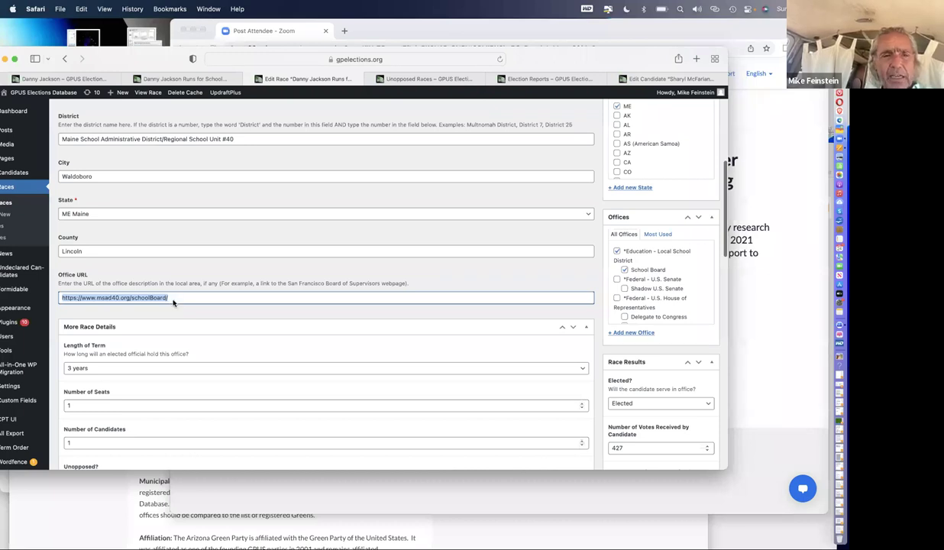
{"action": "scroll", "coordinate": [173, 303], "scroll_direction": "down", "scroll_amount": 5}
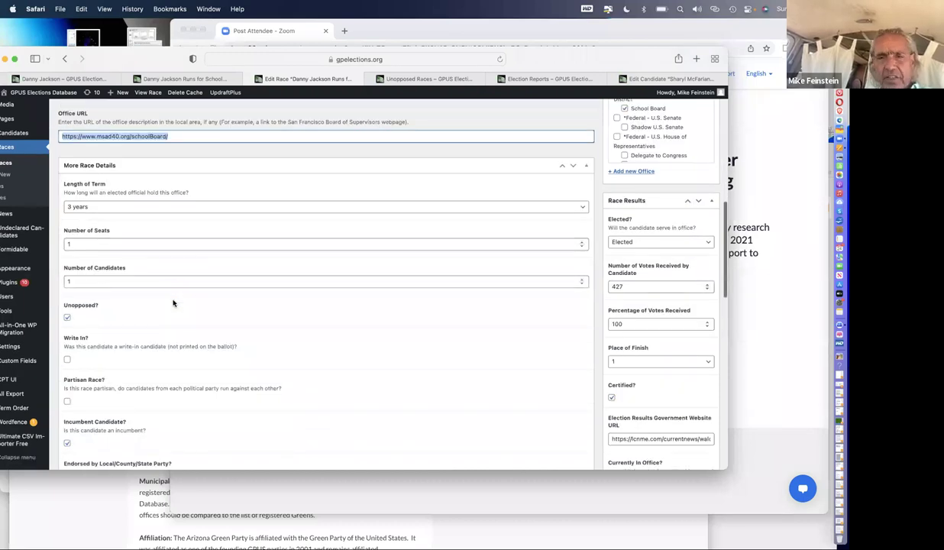
{"action": "scroll", "coordinate": [150, 177], "scroll_direction": "down", "scroll_amount": 1}
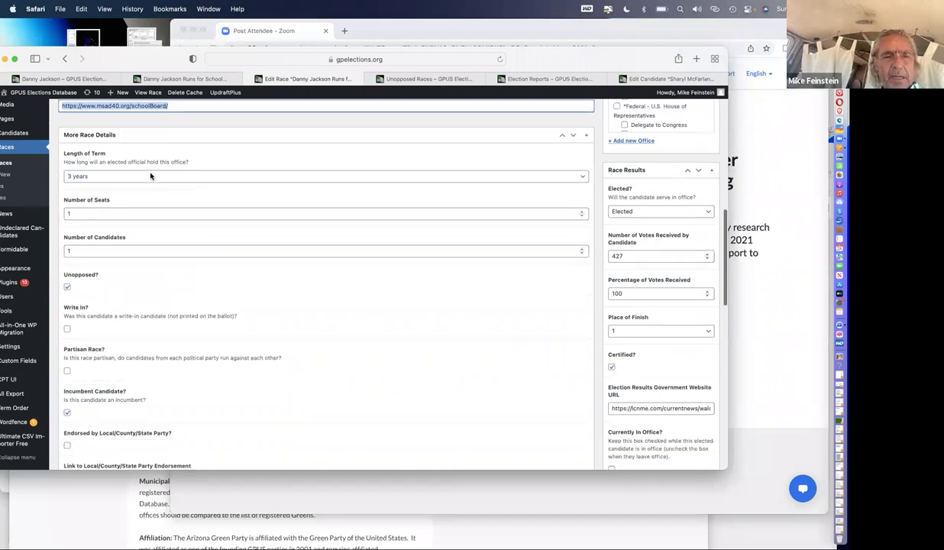
{"action": "left_click", "coordinate": [151, 176]}
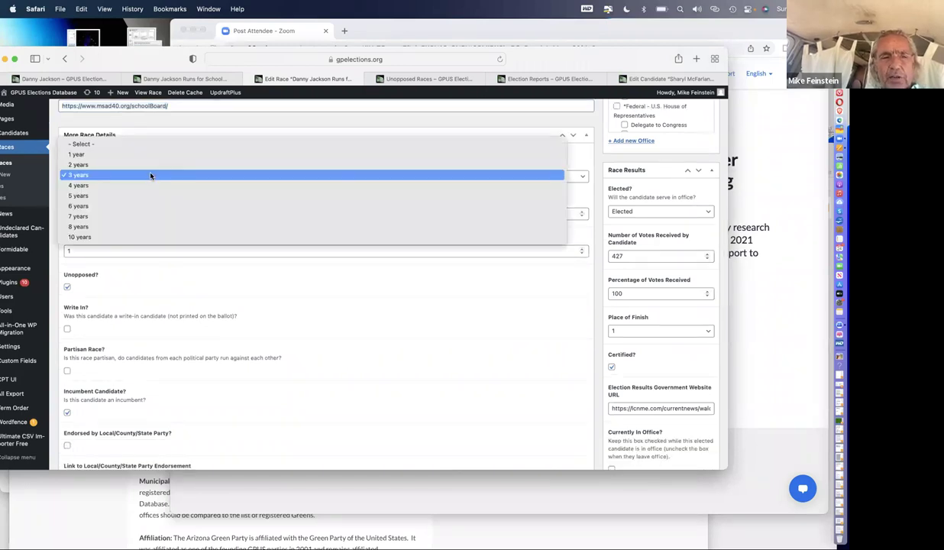
{"action": "left_click", "coordinate": [151, 176]}
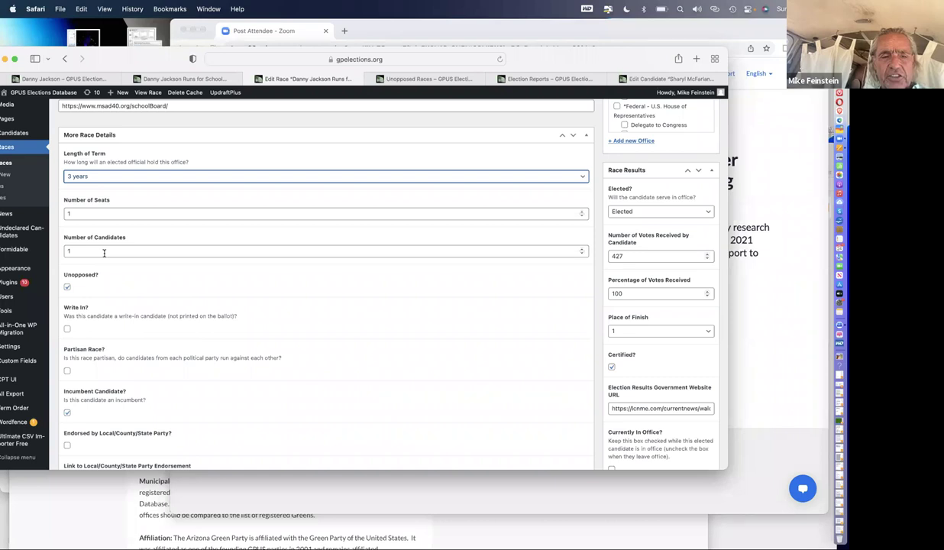
Step: Examine the race's seat and candidate counts and its unopposed, write-in, partisan, incumbent and party endorsement settings
{"action": "scroll", "coordinate": [104, 253], "scroll_direction": "down", "scroll_amount": 1}
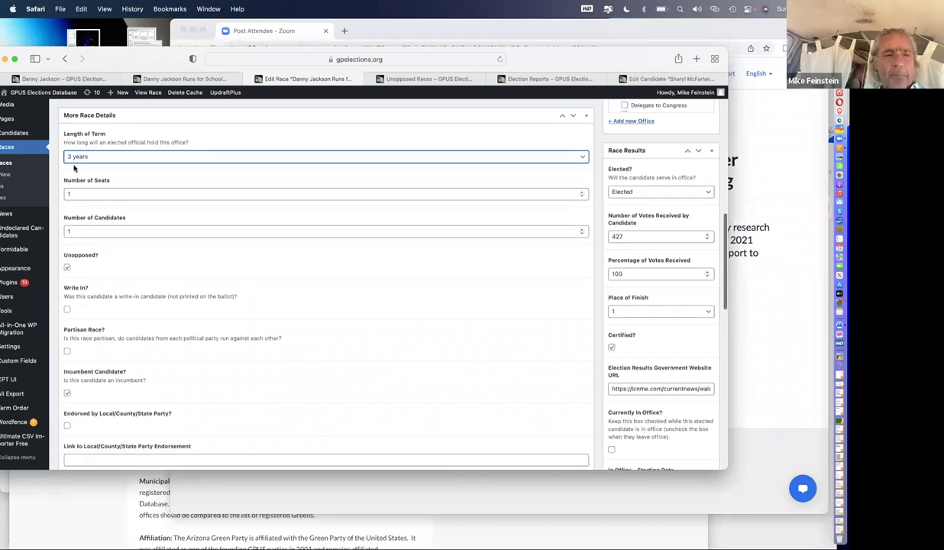
{"action": "scroll", "coordinate": [73, 168], "scroll_direction": "down", "scroll_amount": 3}
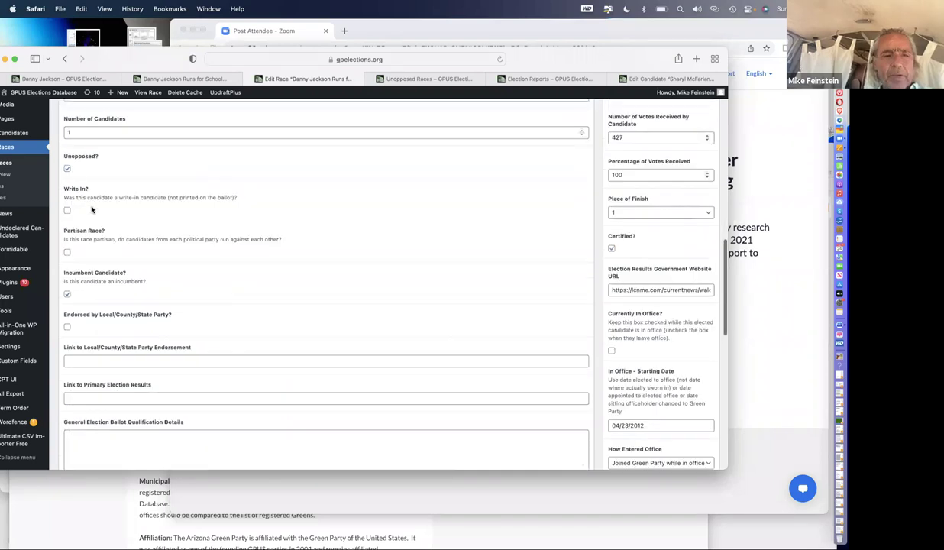
{"action": "scroll", "coordinate": [101, 190], "scroll_direction": "up", "scroll_amount": 2}
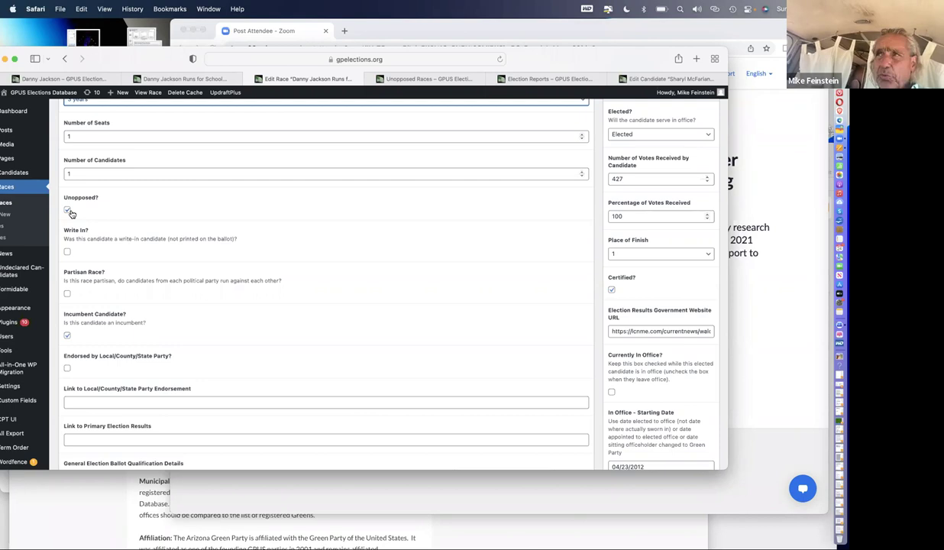
{"action": "scroll", "coordinate": [149, 265], "scroll_direction": "down", "scroll_amount": 1}
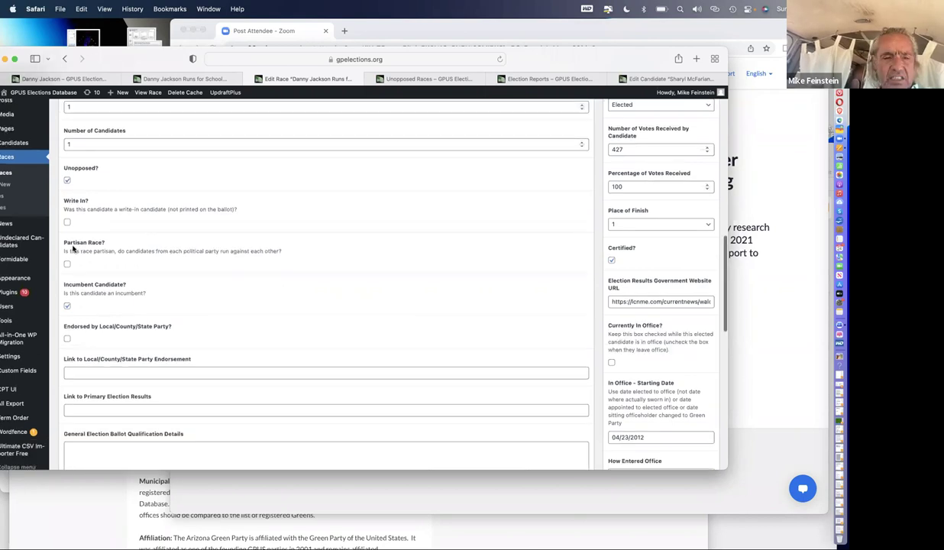
{"action": "scroll", "coordinate": [74, 249], "scroll_direction": "down", "scroll_amount": 2}
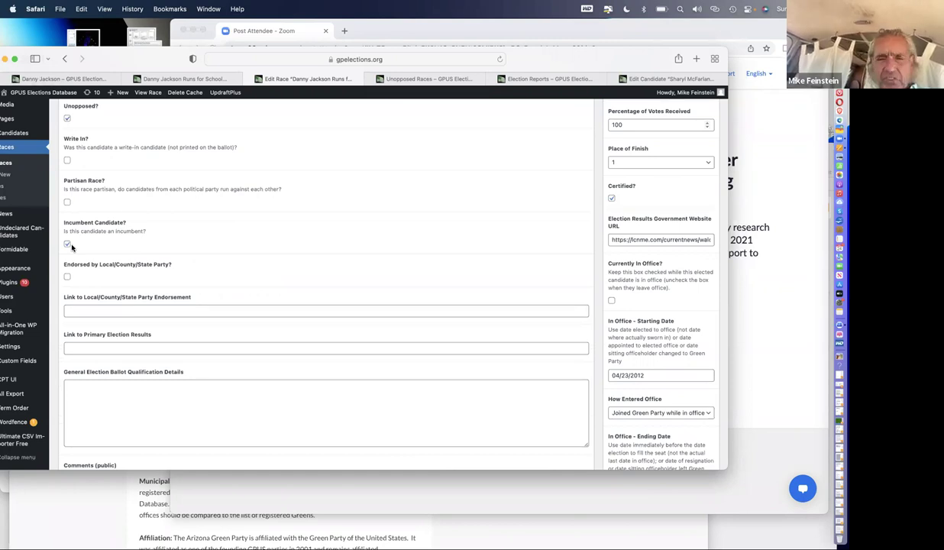
{"action": "scroll", "coordinate": [72, 247], "scroll_direction": "up", "scroll_amount": 1}
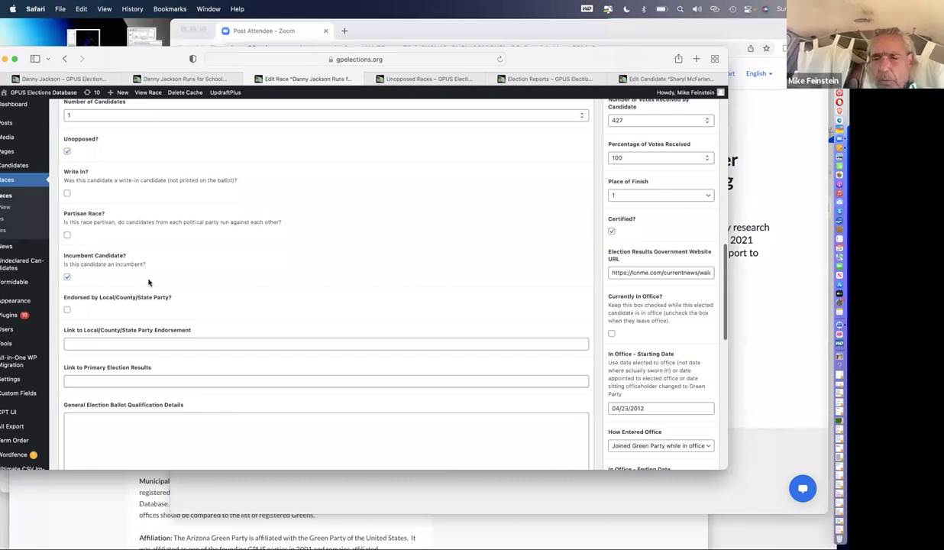
{"action": "scroll", "coordinate": [149, 283], "scroll_direction": "down", "scroll_amount": 1}
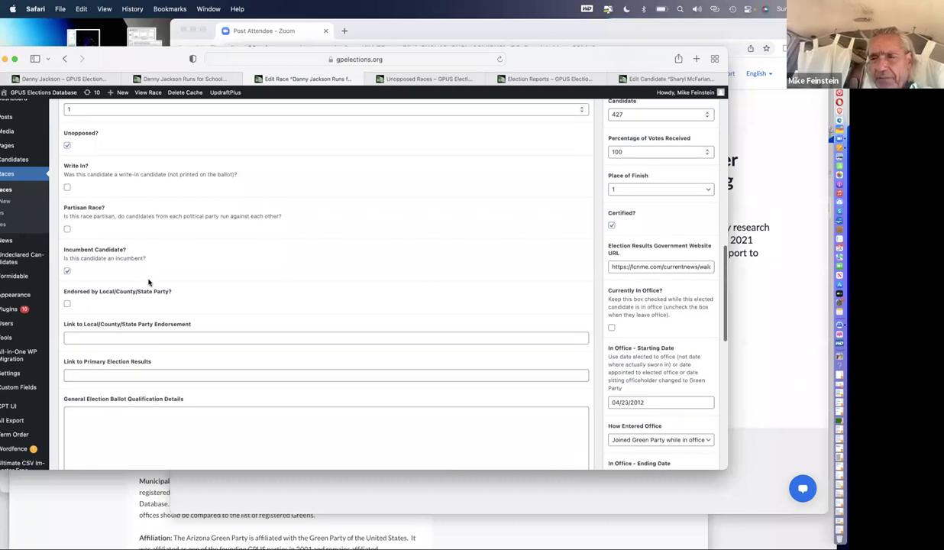
{"action": "scroll", "coordinate": [149, 281], "scroll_direction": "down", "scroll_amount": 2}
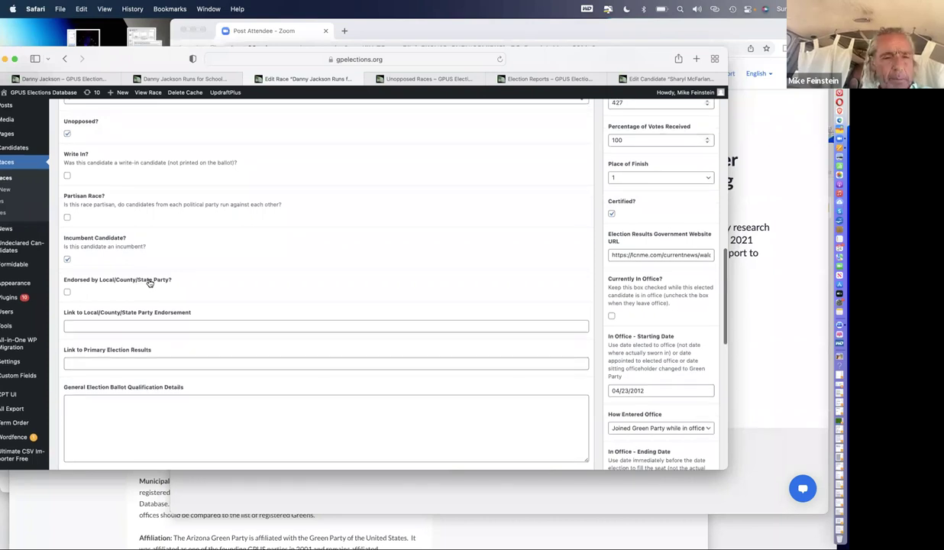
{"action": "scroll", "coordinate": [149, 282], "scroll_direction": "down", "scroll_amount": 4}
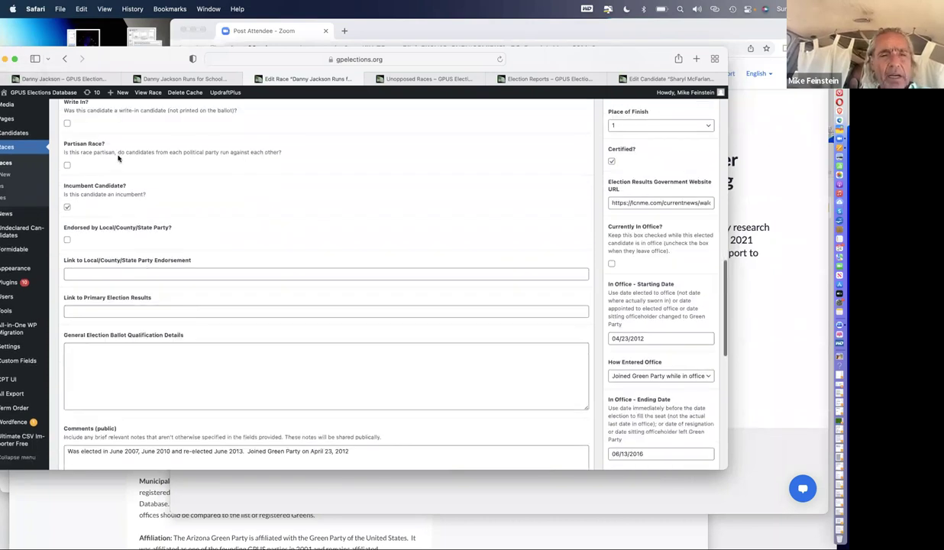
Step: Examine the race's endorsement and primary results links, ballot qualification details, and public and private comments
{"action": "scroll", "coordinate": [130, 155], "scroll_direction": "down", "scroll_amount": 6}
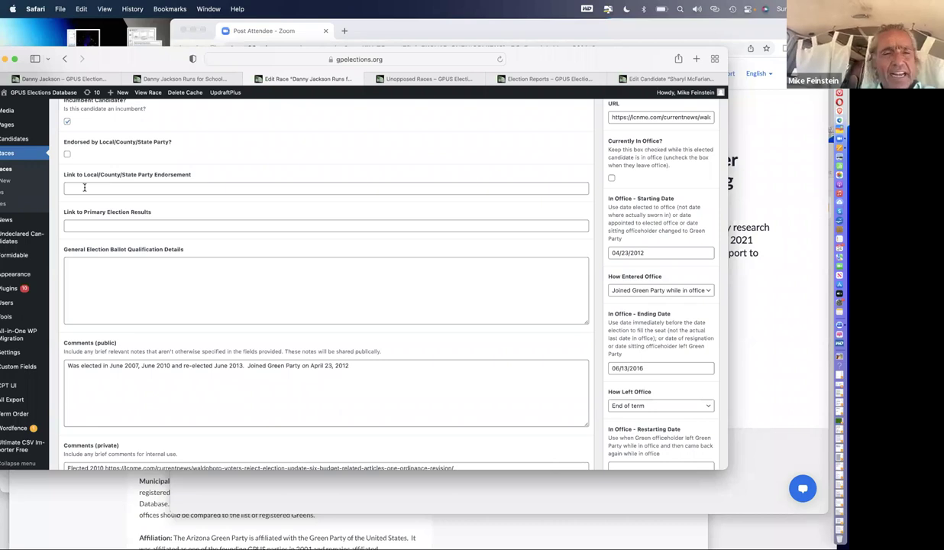
{"action": "scroll", "coordinate": [85, 189], "scroll_direction": "up", "scroll_amount": 1}
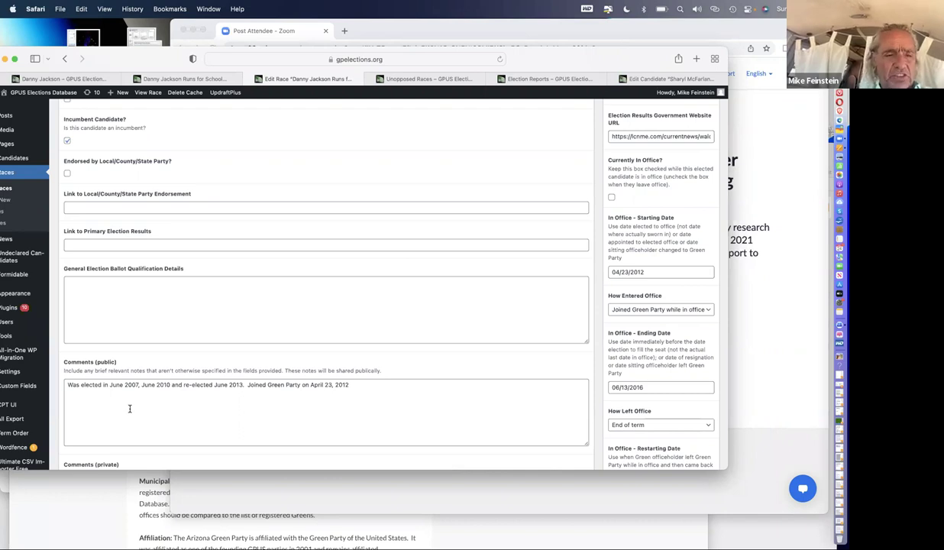
{"action": "scroll", "coordinate": [130, 409], "scroll_direction": "down", "scroll_amount": 2}
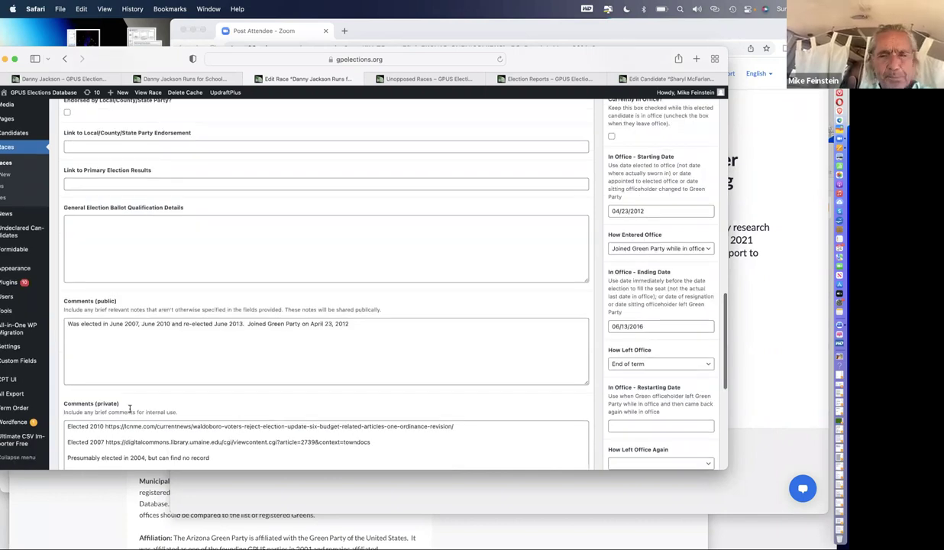
{"action": "scroll", "coordinate": [130, 409], "scroll_direction": "down", "scroll_amount": 1}
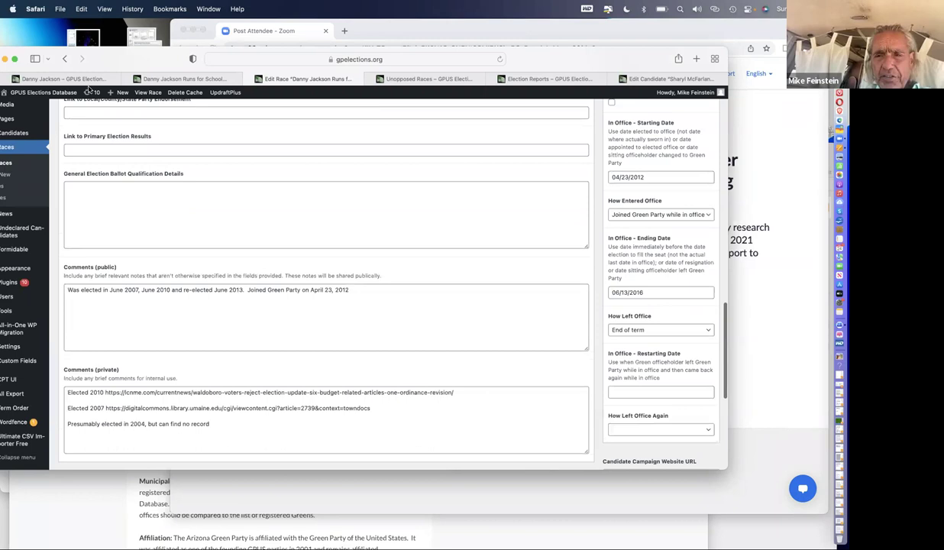
Step: Reposition the window to show the race form's side sections and look through the States checklist, keeping ME checked
{"action": "scroll", "coordinate": [169, 264], "scroll_direction": "up", "scroll_amount": 8}
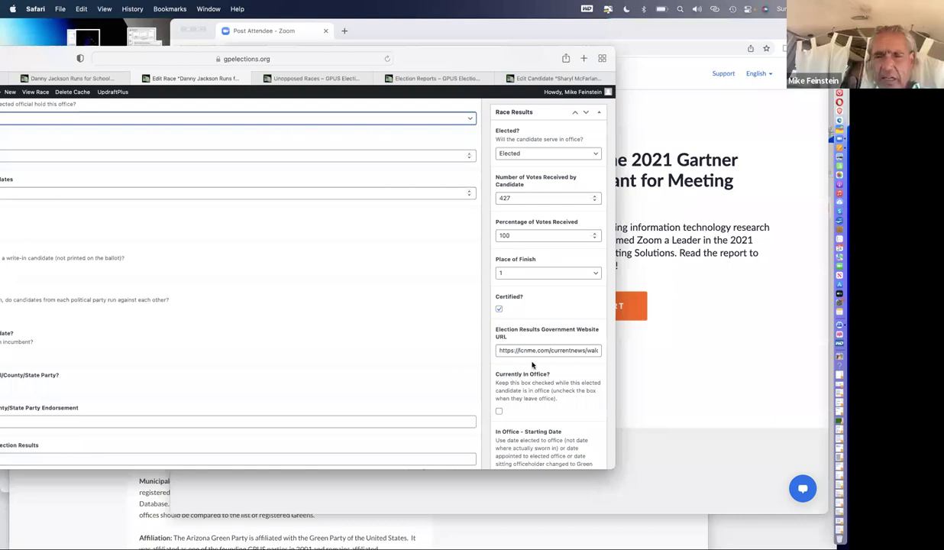
{"action": "scroll", "coordinate": [555, 331], "scroll_direction": "up", "scroll_amount": 15}
{"action": "scroll", "coordinate": [553, 332], "scroll_direction": "down", "scroll_amount": 5}
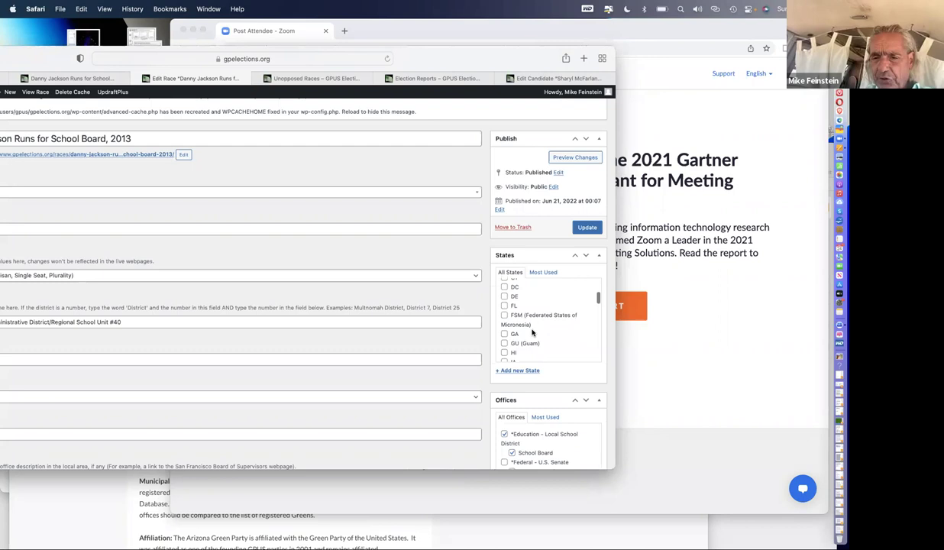
{"action": "scroll", "coordinate": [543, 331], "scroll_direction": "down", "scroll_amount": 1}
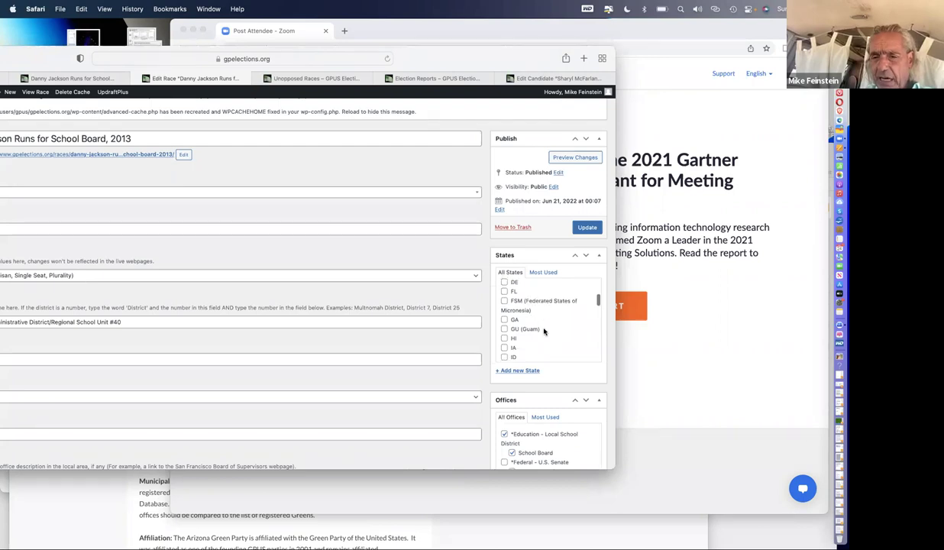
{"action": "scroll", "coordinate": [544, 331], "scroll_direction": "down", "scroll_amount": 5}
{"action": "scroll", "coordinate": [544, 331], "scroll_direction": "down", "scroll_amount": 5}
{"action": "scroll", "coordinate": [544, 331], "scroll_direction": "down", "scroll_amount": 4}
{"action": "scroll", "coordinate": [544, 330], "scroll_direction": "up", "scroll_amount": 10}
{"action": "scroll", "coordinate": [523, 315], "scroll_direction": "up", "scroll_amount": 5}
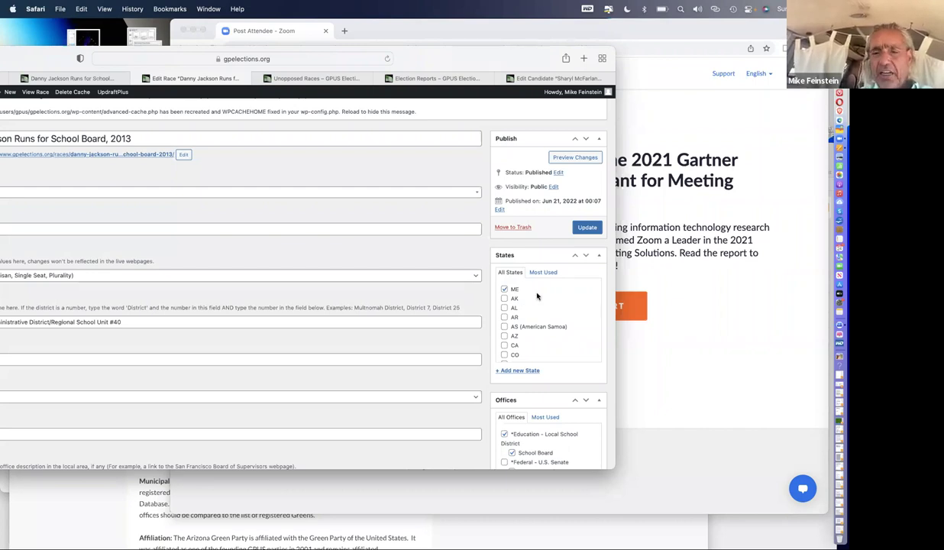
{"action": "left_click", "coordinate": [503, 288]}
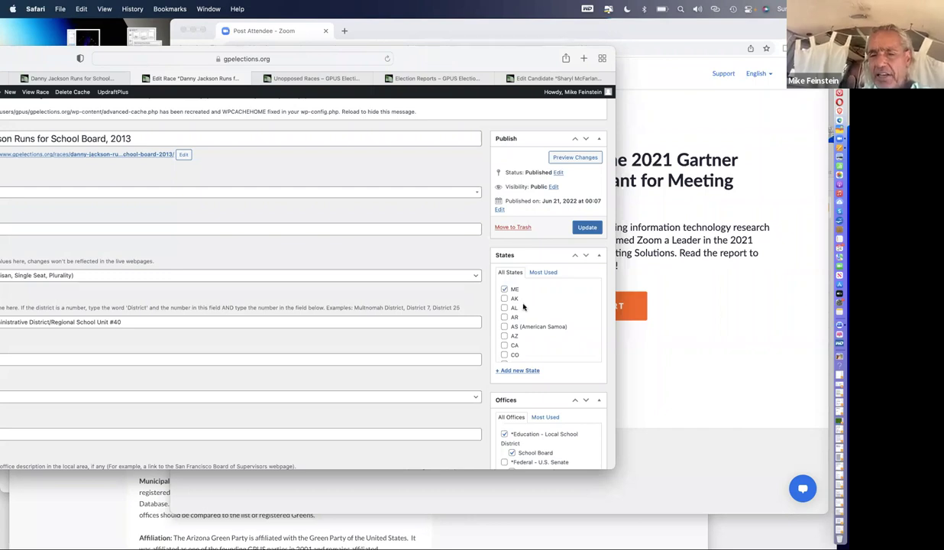
{"action": "scroll", "coordinate": [523, 306], "scroll_direction": "down", "scroll_amount": 1}
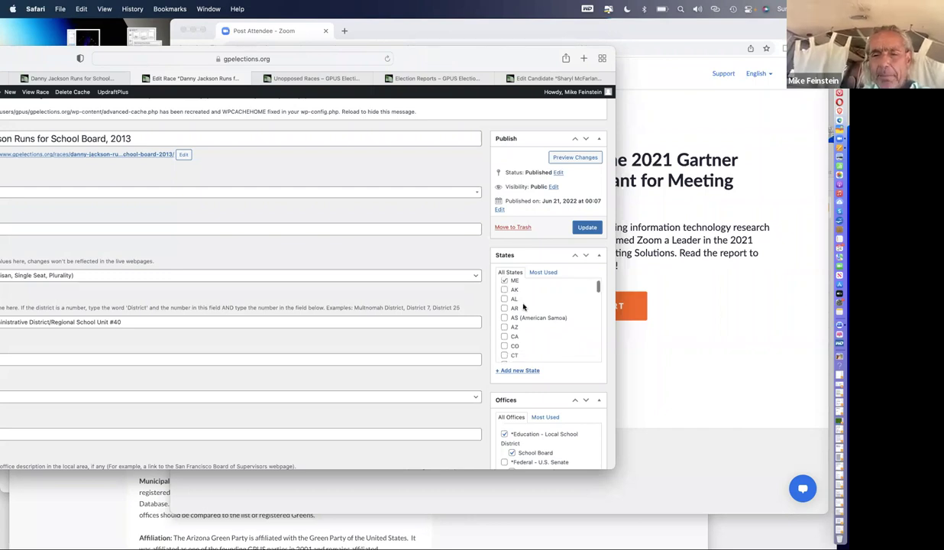
{"action": "scroll", "coordinate": [523, 307], "scroll_direction": "down", "scroll_amount": 4}
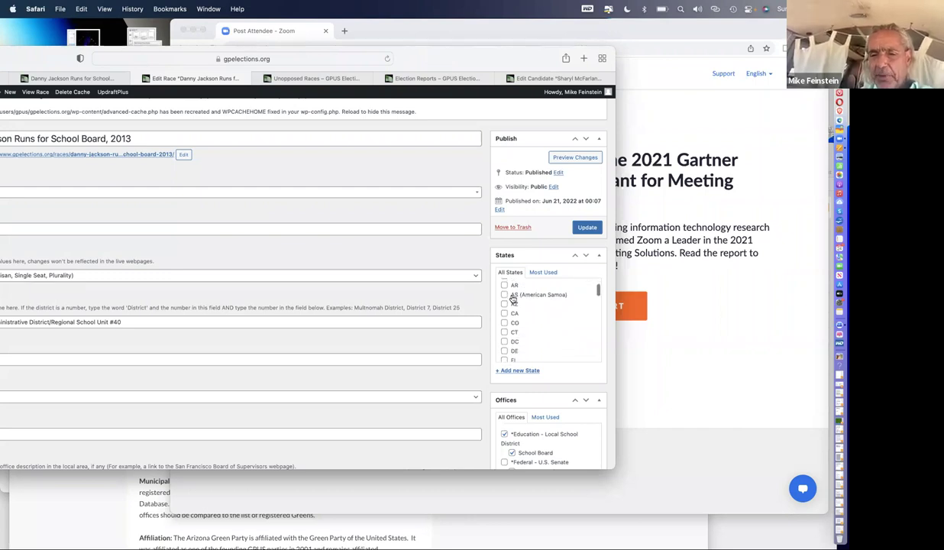
{"action": "scroll", "coordinate": [447, 369], "scroll_direction": "down", "scroll_amount": 1}
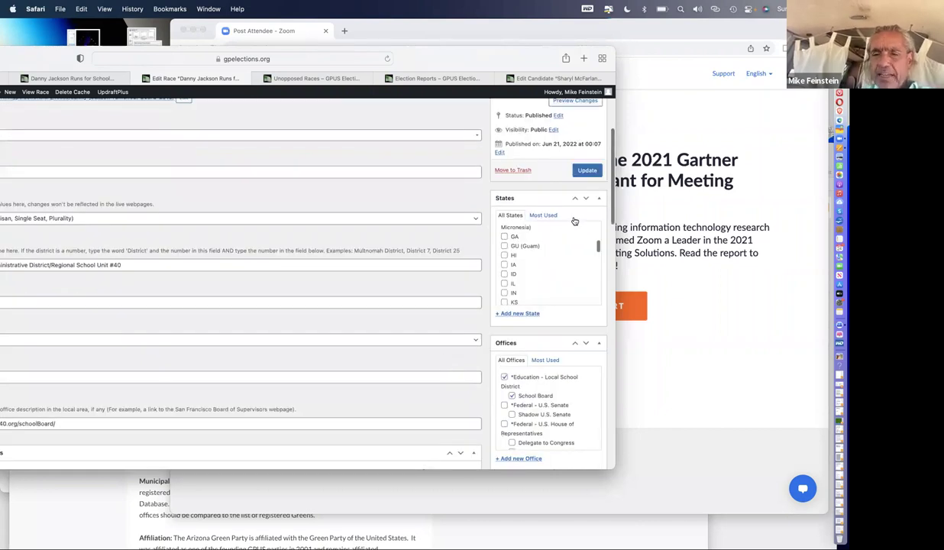
Step: Examine the federal, statewide constitutional and state legislature entries in the race's Offices checklist
{"action": "scroll", "coordinate": [558, 215], "scroll_direction": "down", "scroll_amount": 5}
{"action": "scroll", "coordinate": [572, 223], "scroll_direction": "up", "scroll_amount": 1}
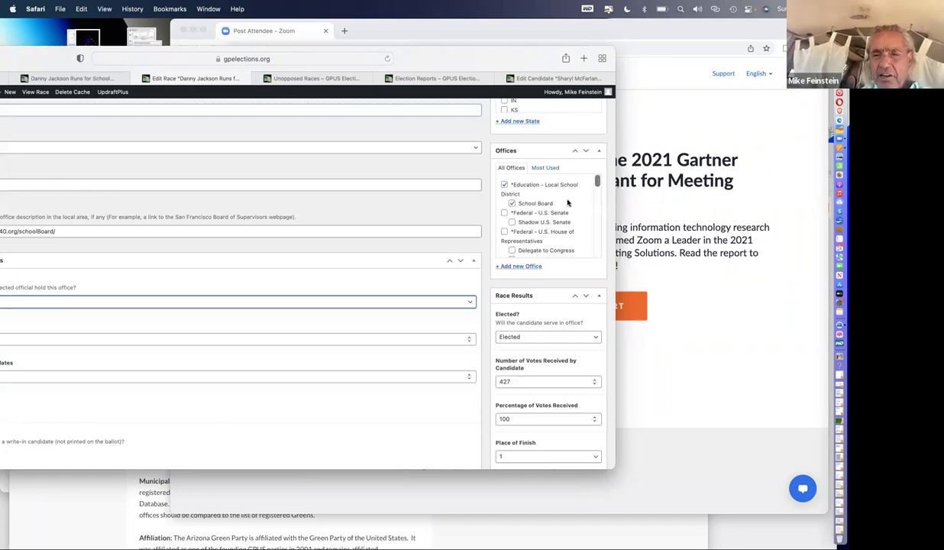
{"action": "scroll", "coordinate": [534, 239], "scroll_direction": "down", "scroll_amount": 5}
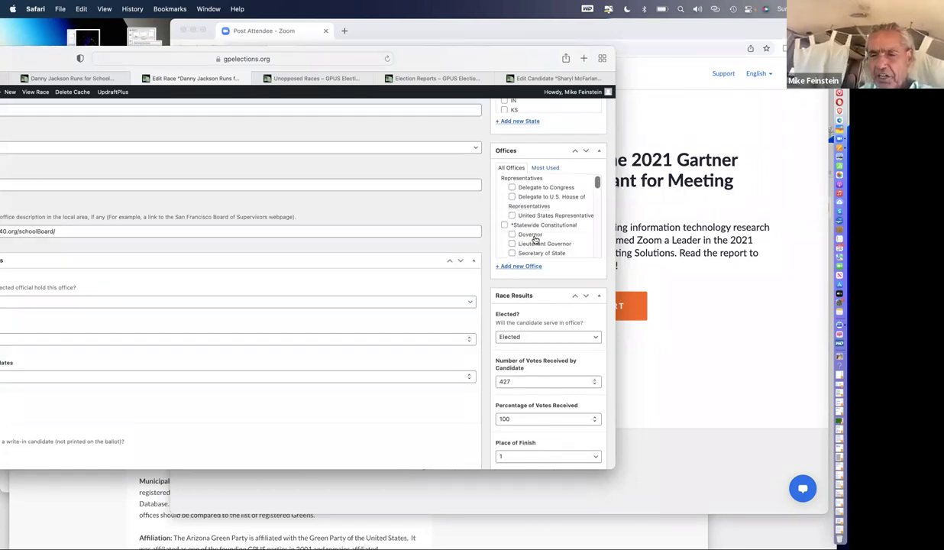
{"action": "scroll", "coordinate": [534, 240], "scroll_direction": "down", "scroll_amount": 3}
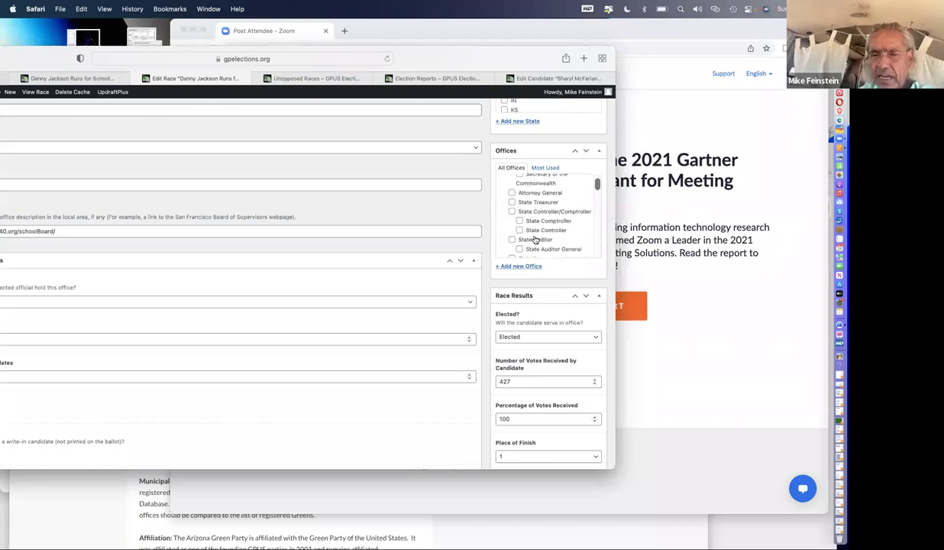
{"action": "scroll", "coordinate": [536, 240], "scroll_direction": "down", "scroll_amount": 2}
{"action": "scroll", "coordinate": [535, 240], "scroll_direction": "down", "scroll_amount": 6}
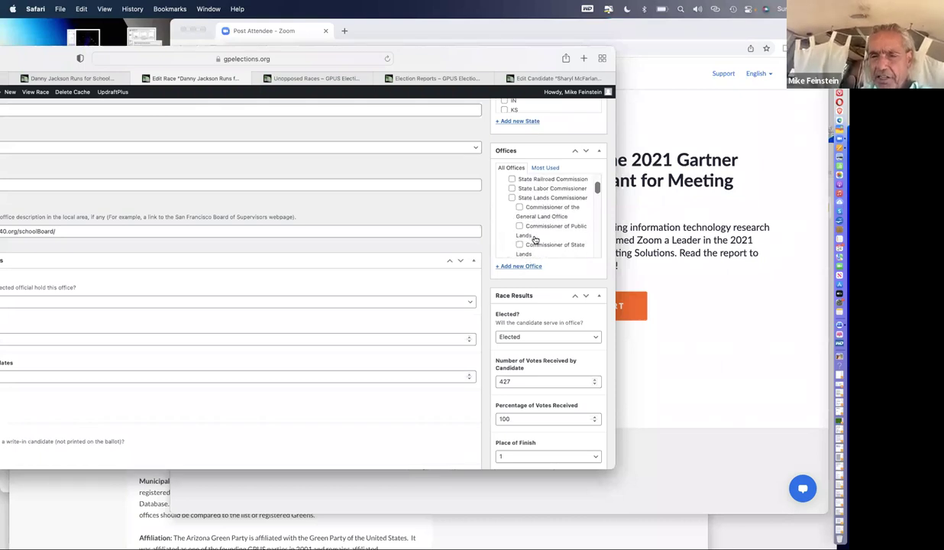
{"action": "scroll", "coordinate": [535, 240], "scroll_direction": "down", "scroll_amount": 1}
{"action": "scroll", "coordinate": [536, 240], "scroll_direction": "down", "scroll_amount": 3}
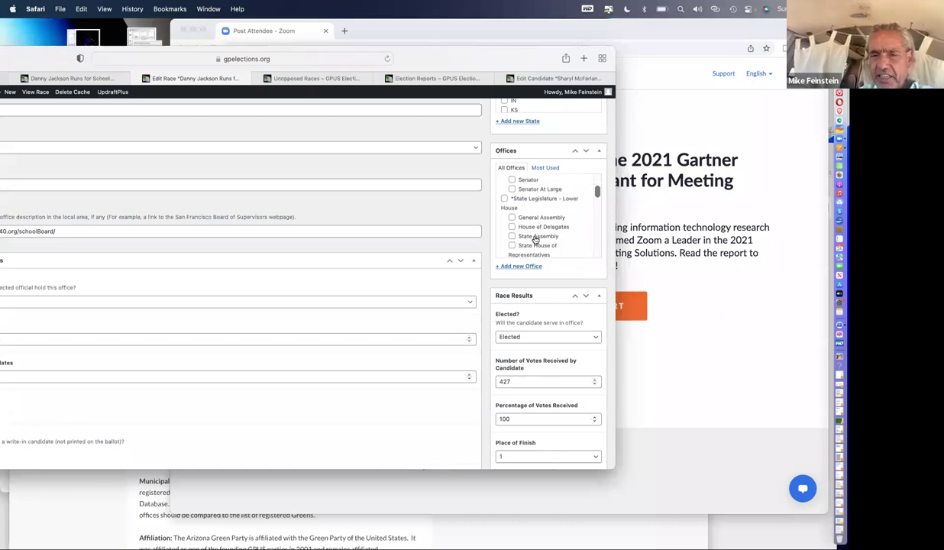
Step: Examine the county and municipal entries in the Offices checklist, and return to the checked School Board office
{"action": "scroll", "coordinate": [536, 240], "scroll_direction": "down", "scroll_amount": 3}
{"action": "scroll", "coordinate": [535, 240], "scroll_direction": "down", "scroll_amount": 3}
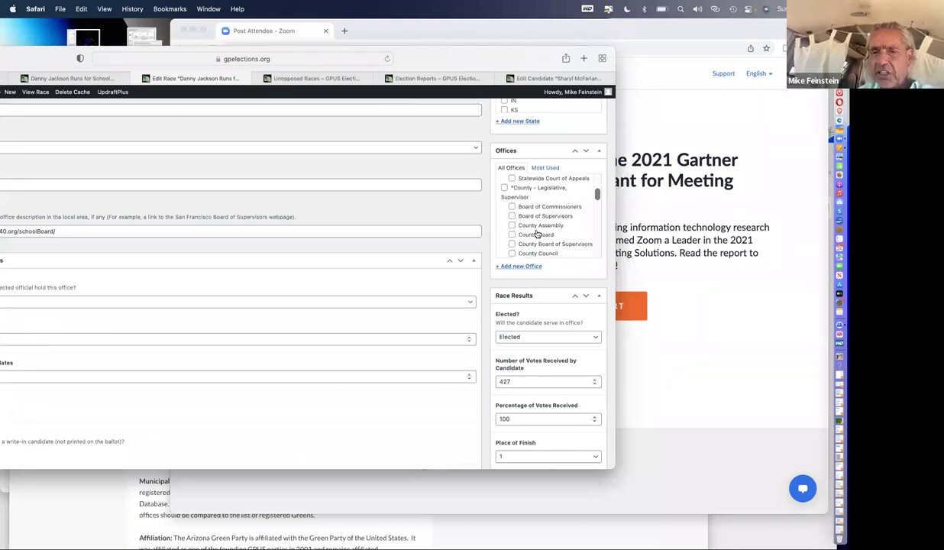
{"action": "scroll", "coordinate": [537, 234], "scroll_direction": "down", "scroll_amount": 3}
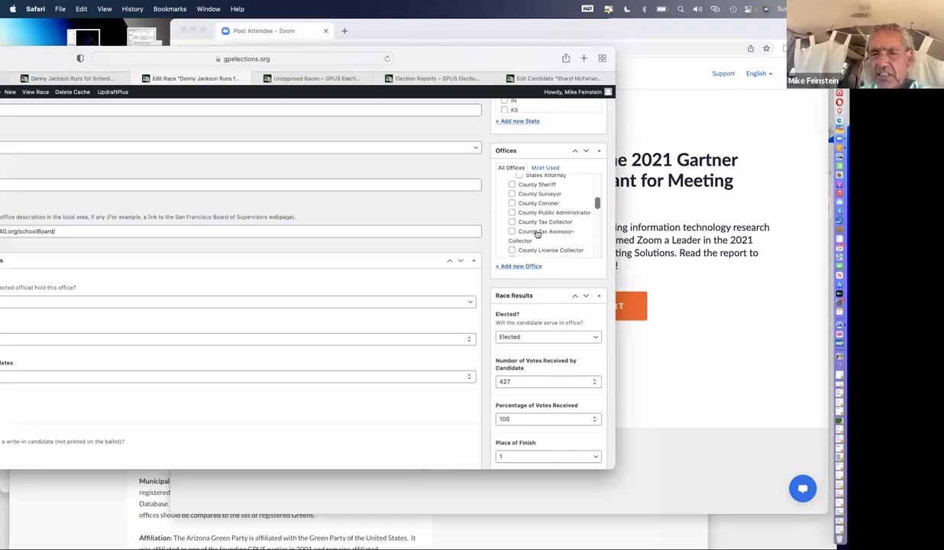
{"action": "scroll", "coordinate": [536, 235], "scroll_direction": "down", "scroll_amount": 5}
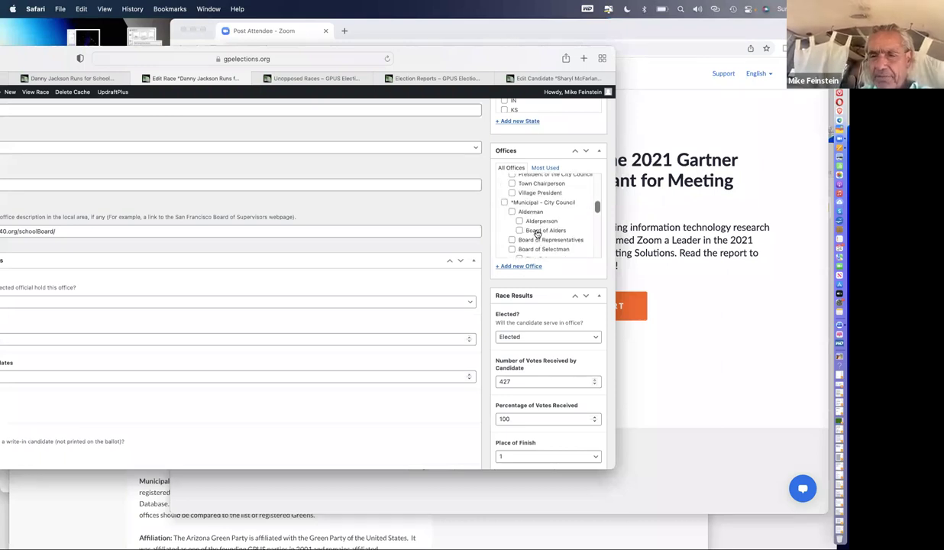
{"action": "scroll", "coordinate": [538, 234], "scroll_direction": "up", "scroll_amount": 1}
{"action": "scroll", "coordinate": [537, 234], "scroll_direction": "up", "scroll_amount": 3}
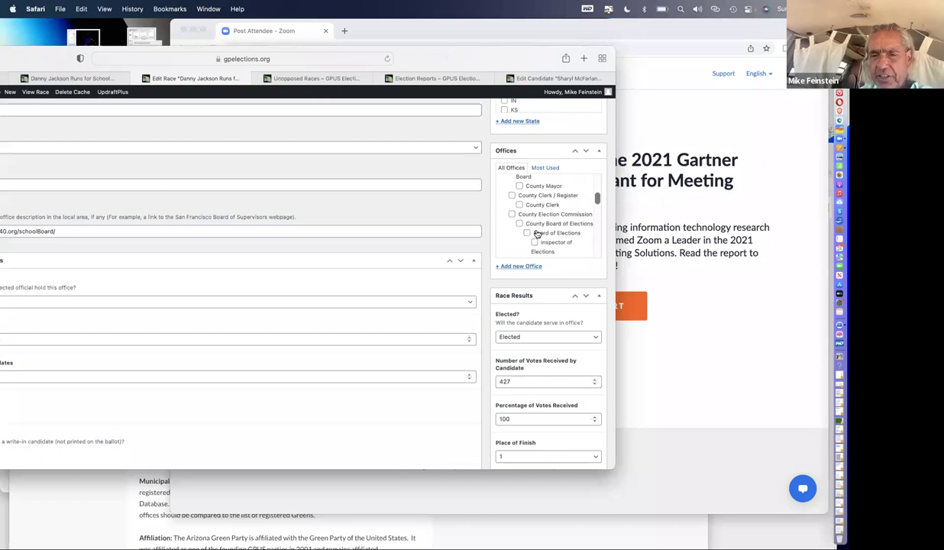
{"action": "scroll", "coordinate": [537, 234], "scroll_direction": "up", "scroll_amount": 5}
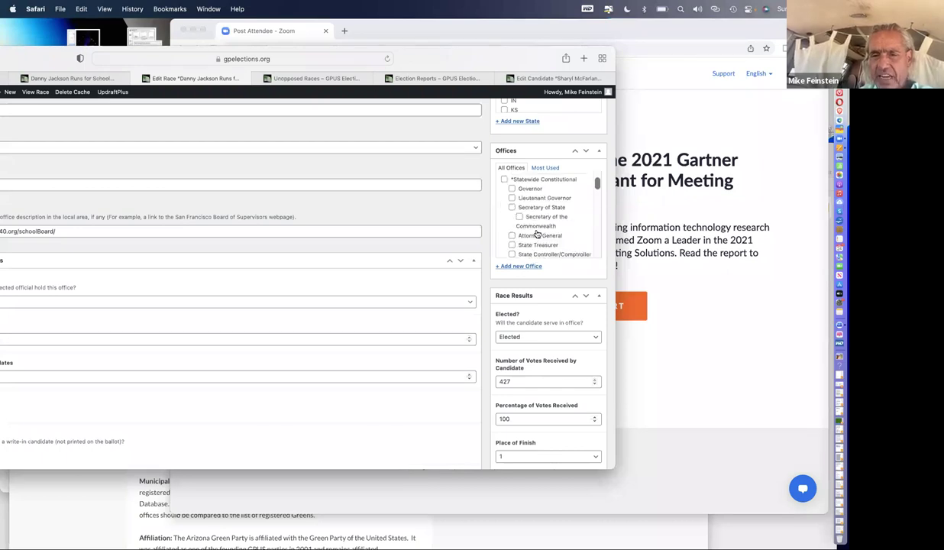
{"action": "scroll", "coordinate": [537, 235], "scroll_direction": "up", "scroll_amount": 5}
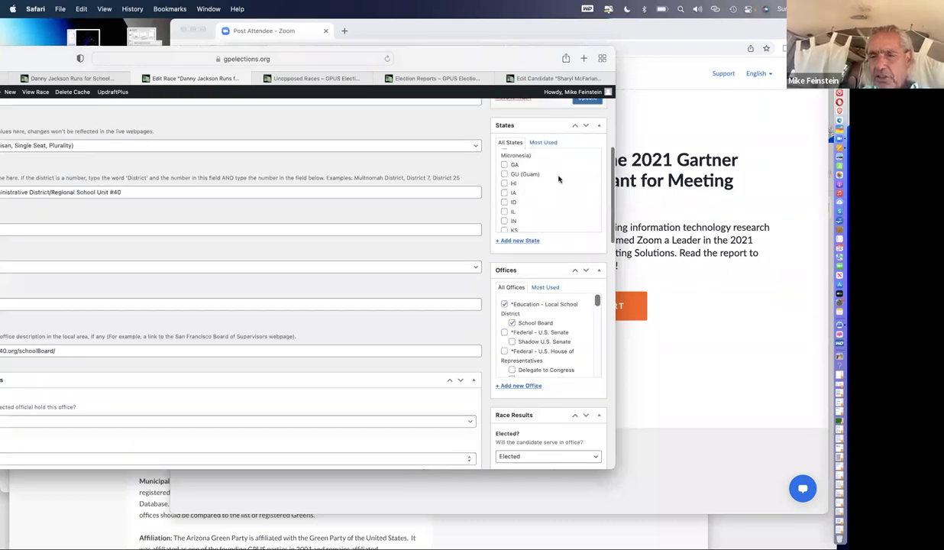
Step: Review the available "Elected?" outcomes in the race results, keeping Elected selected
{"action": "scroll", "coordinate": [485, 176], "scroll_direction": "down", "scroll_amount": 4}
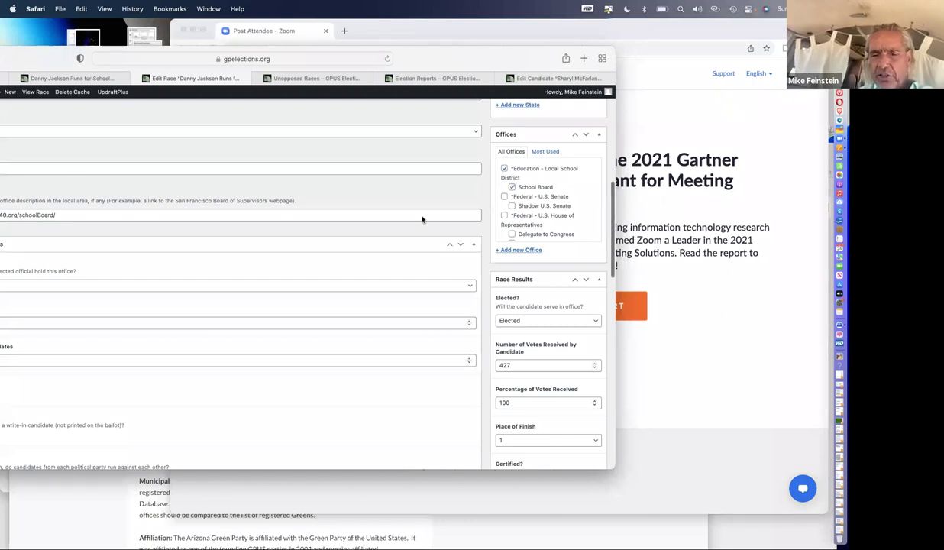
{"action": "scroll", "coordinate": [422, 219], "scroll_direction": "down", "scroll_amount": 5}
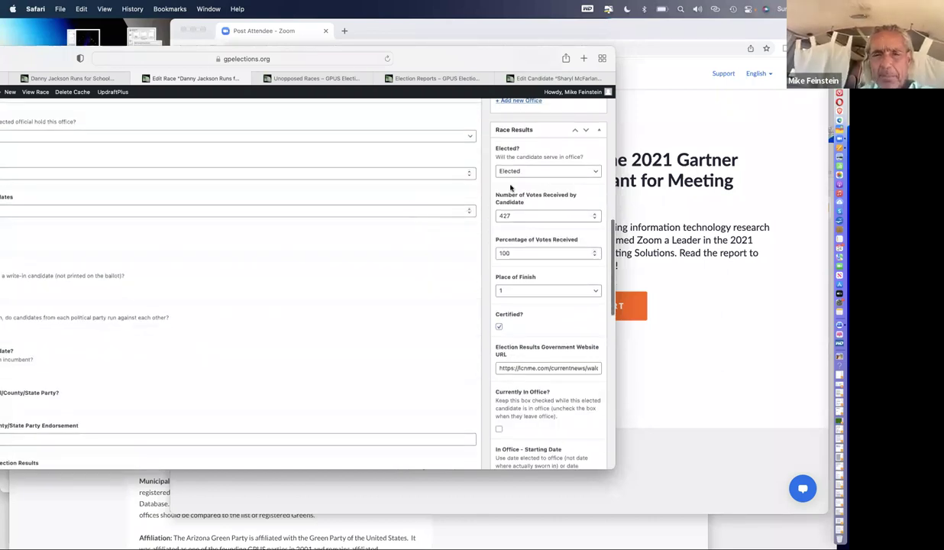
{"action": "left_click", "coordinate": [523, 173]}
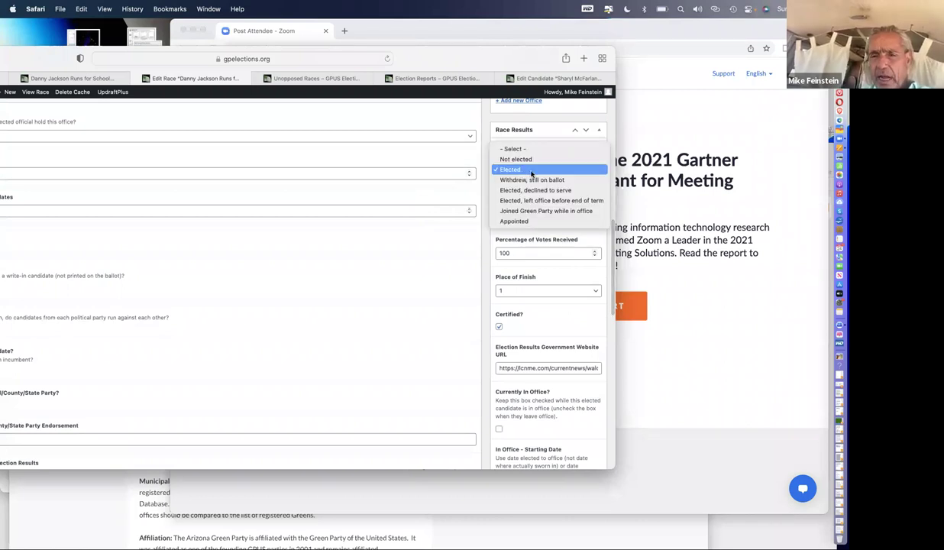
{"action": "left_click", "coordinate": [583, 170]}
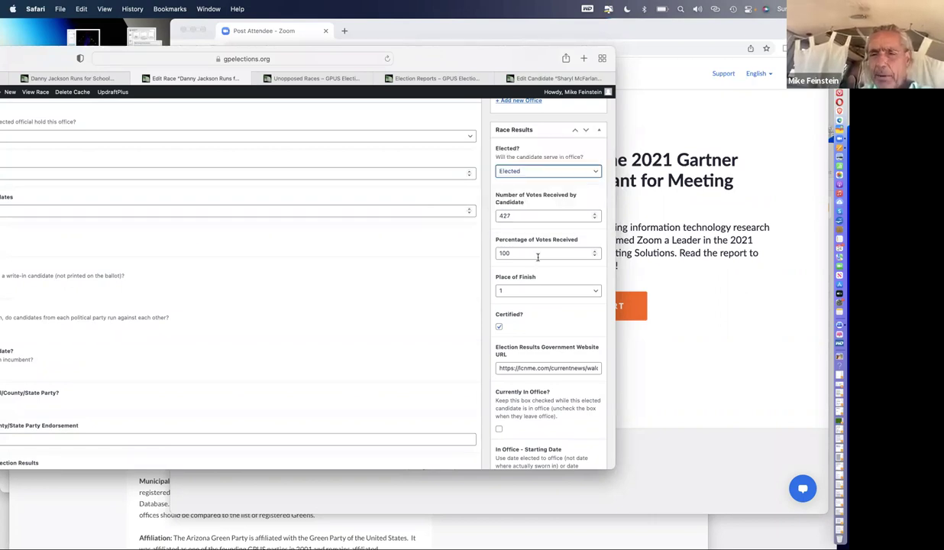
Step: Review the votes received, percentage, place of finish and certification fields, and highlight the election results government website URL
{"action": "scroll", "coordinate": [482, 253], "scroll_direction": "down", "scroll_amount": 1}
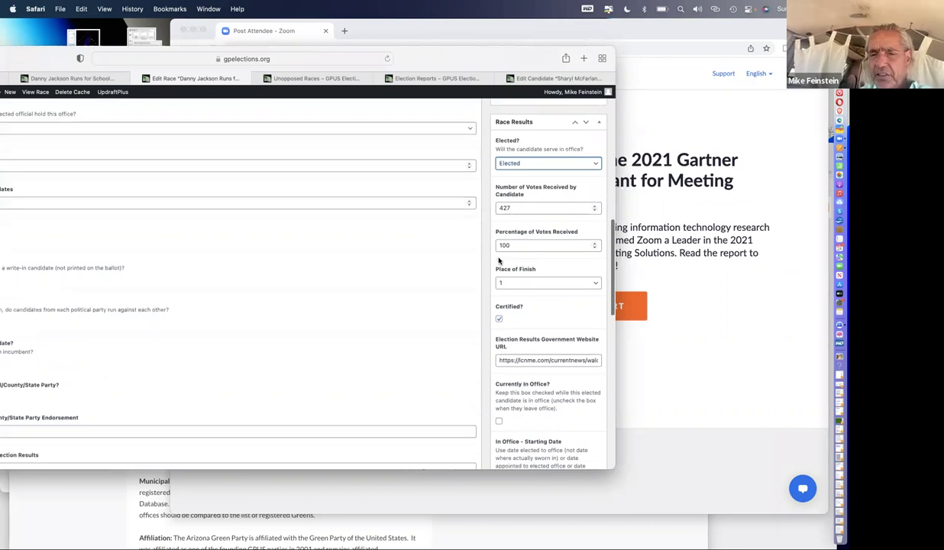
{"action": "scroll", "coordinate": [486, 254], "scroll_direction": "down", "scroll_amount": 3}
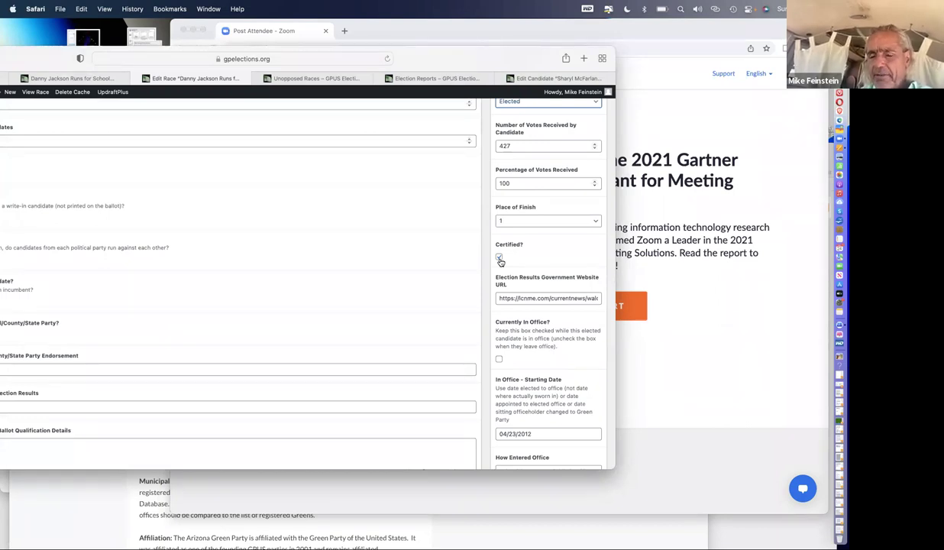
{"action": "left_click", "coordinate": [500, 258]}
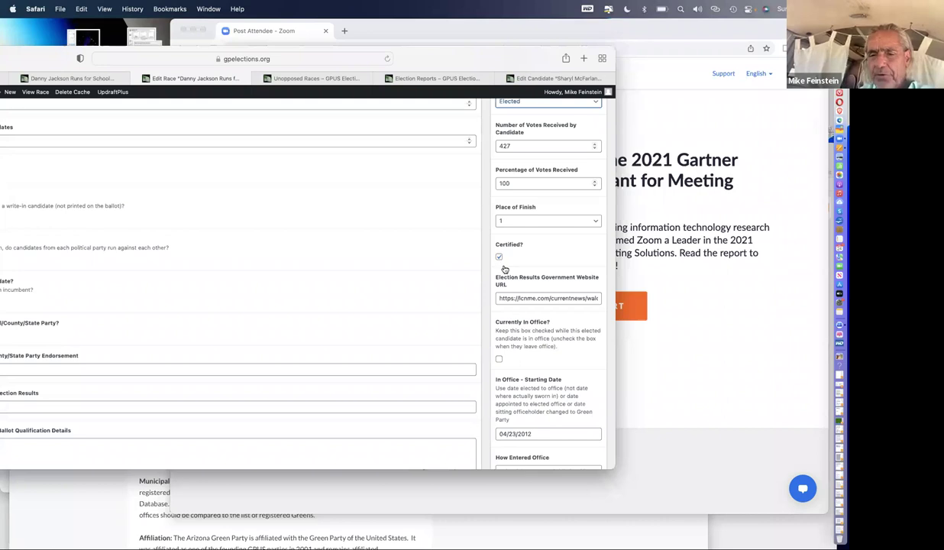
{"action": "left_click_drag", "start_coordinate": [502, 298], "coordinate": [600, 298]}
{"action": "left_click_drag", "start_coordinate": [558, 298], "coordinate": [504, 300]}
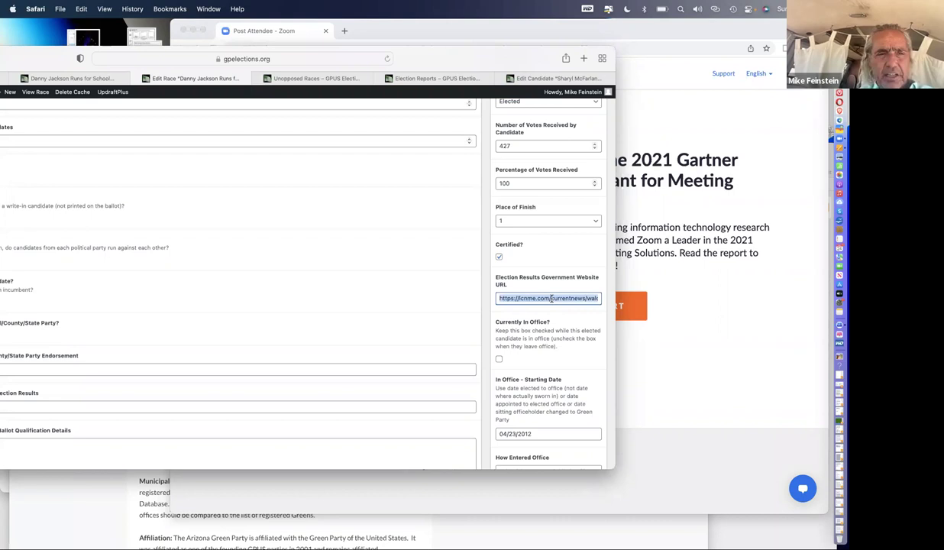
Step: Reposition the window to show the race form's main column, and look over the in-office starting date and the election date
{"action": "scroll", "coordinate": [535, 294], "scroll_direction": "up", "scroll_amount": 1}
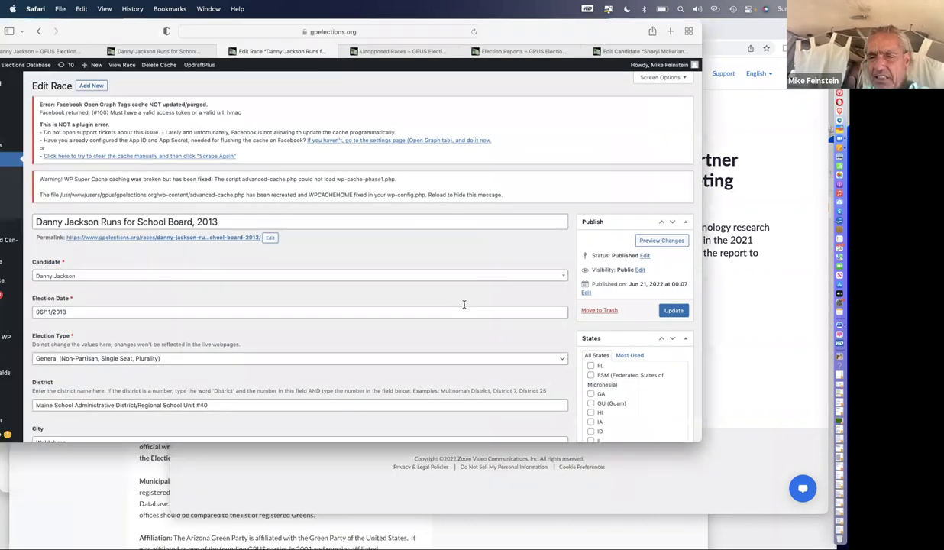
{"action": "scroll", "coordinate": [585, 265], "scroll_direction": "down", "scroll_amount": 15}
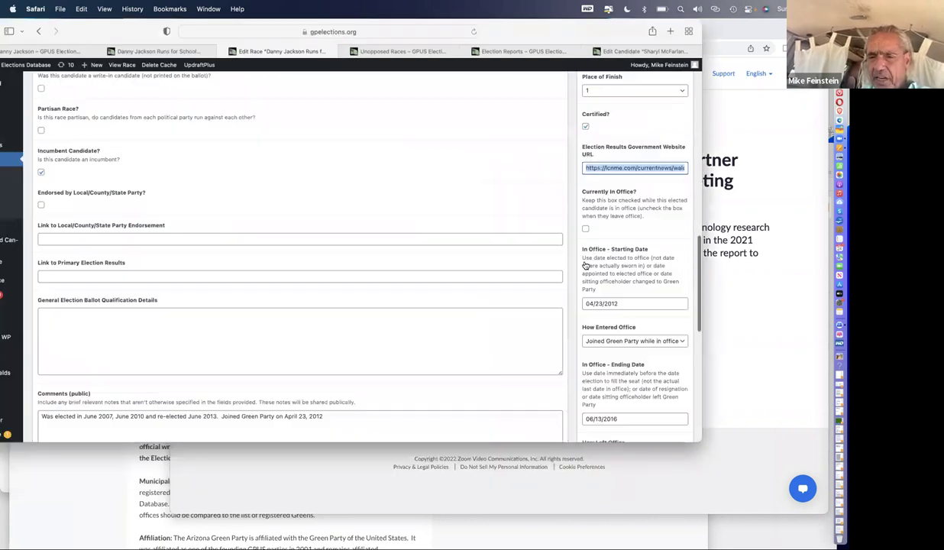
{"action": "scroll", "coordinate": [585, 265], "scroll_direction": "up", "scroll_amount": 1}
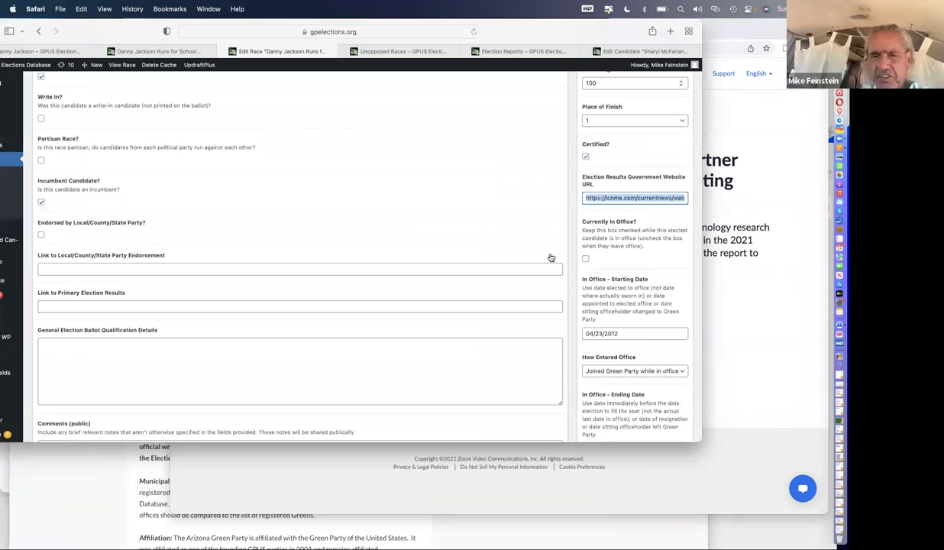
{"action": "scroll", "coordinate": [551, 257], "scroll_direction": "up", "scroll_amount": 2}
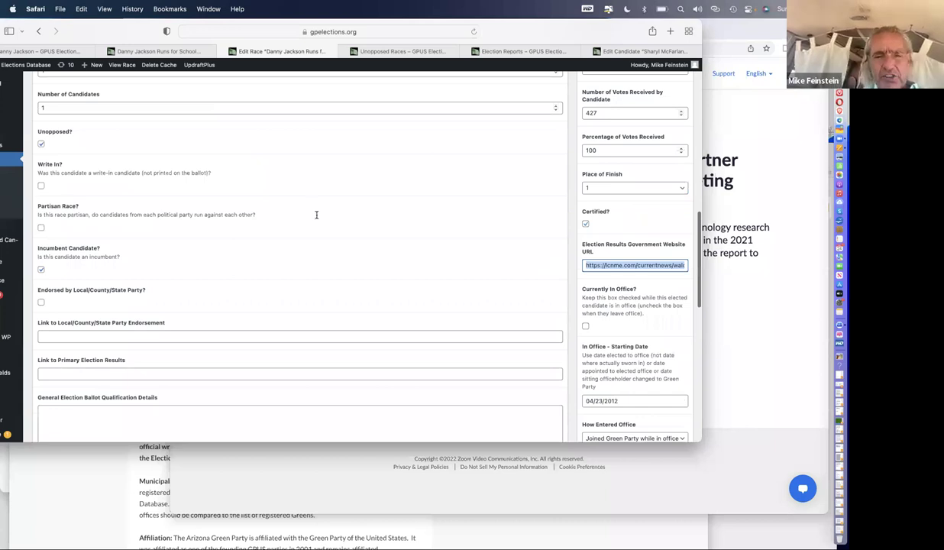
{"action": "scroll", "coordinate": [399, 254], "scroll_direction": "up", "scroll_amount": 10}
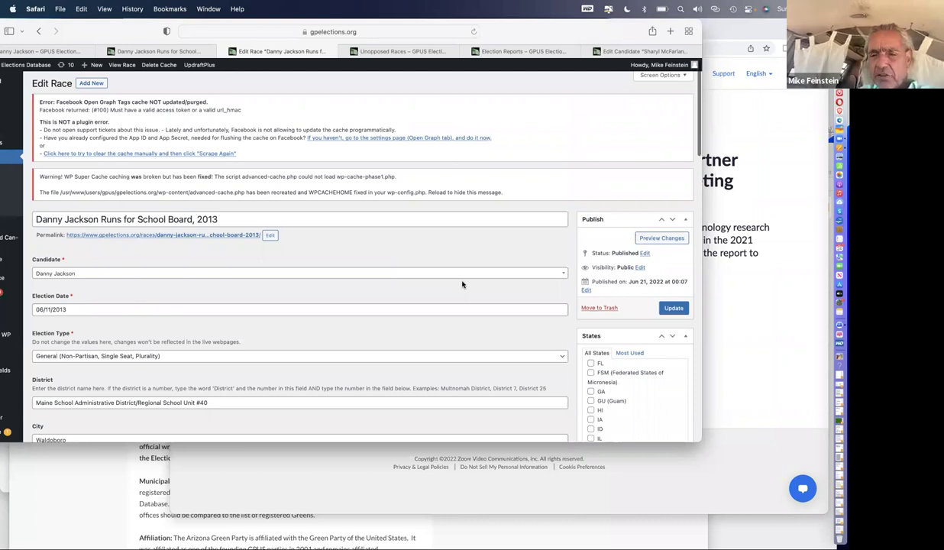
Step: Examine the in-office status and date fields and the How Entered Office options, keeping "Joined Green Party while in office" selected
{"action": "scroll", "coordinate": [473, 290], "scroll_direction": "down", "scroll_amount": 6}
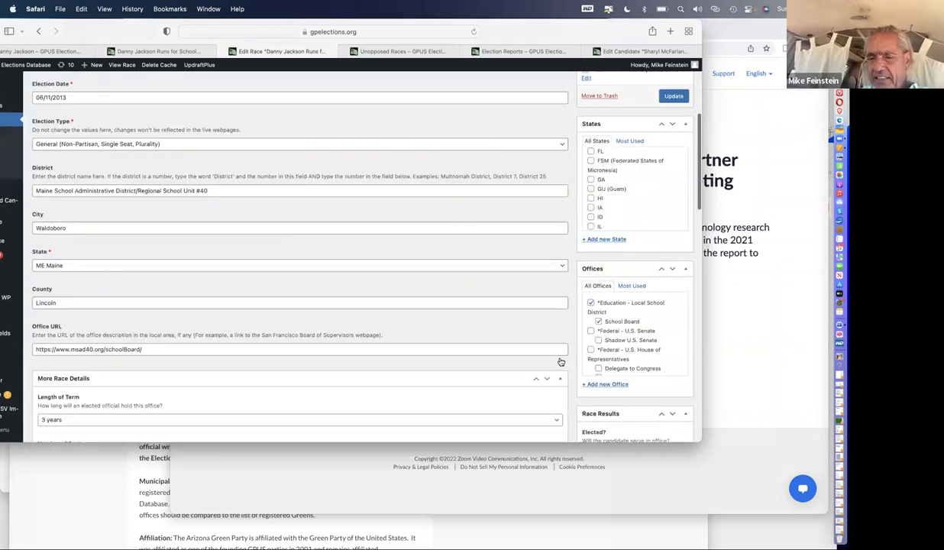
{"action": "scroll", "coordinate": [549, 380], "scroll_direction": "down", "scroll_amount": 8}
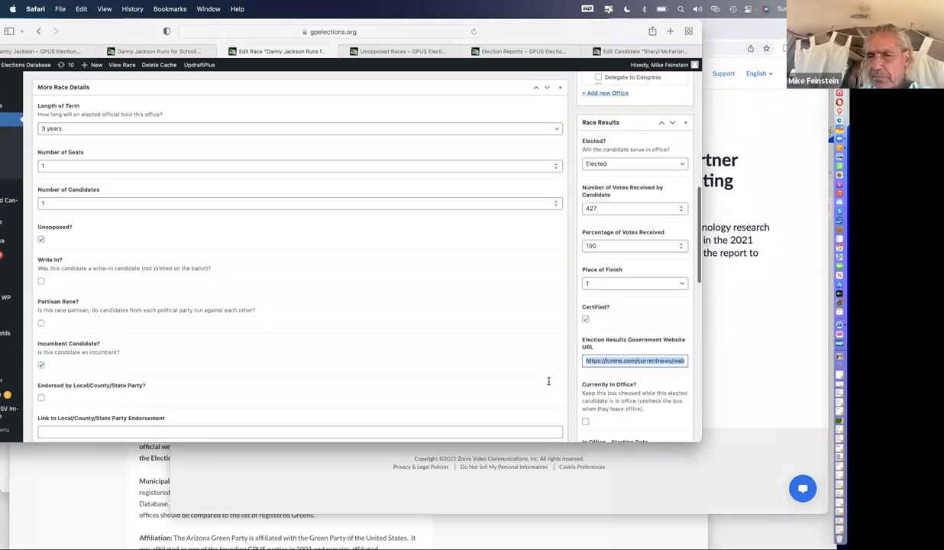
{"action": "scroll", "coordinate": [585, 259], "scroll_direction": "down", "scroll_amount": 5}
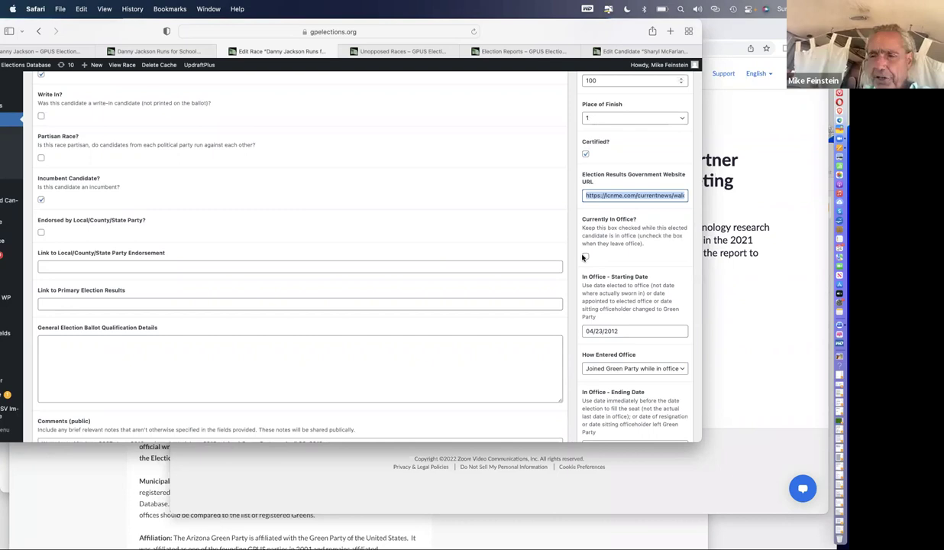
{"action": "scroll", "coordinate": [493, 301], "scroll_direction": "down", "scroll_amount": 2}
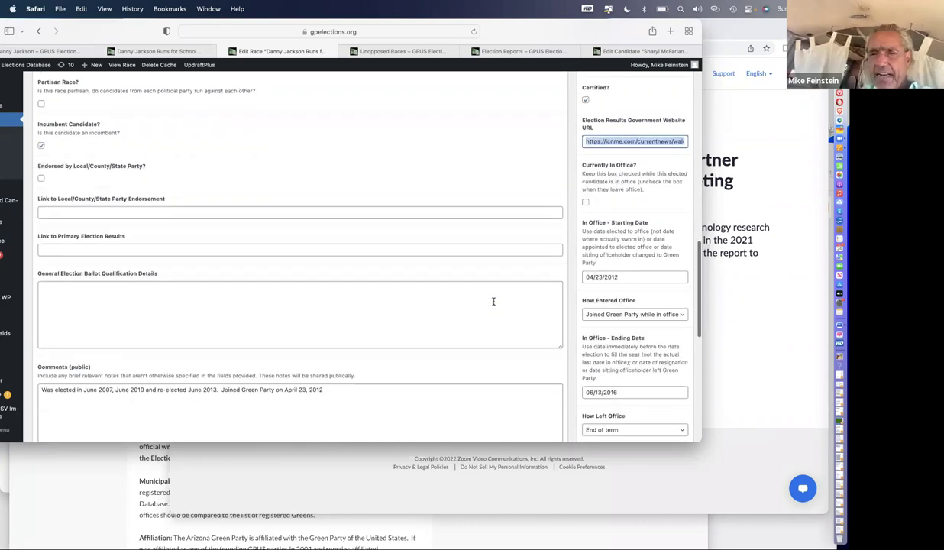
{"action": "scroll", "coordinate": [493, 301], "scroll_direction": "down", "scroll_amount": 4}
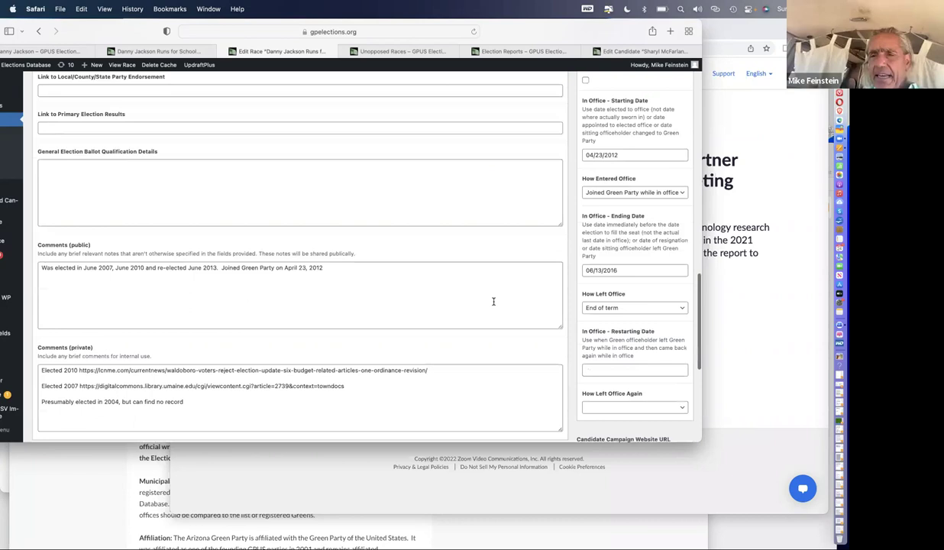
{"action": "scroll", "coordinate": [494, 301], "scroll_direction": "up", "scroll_amount": 1}
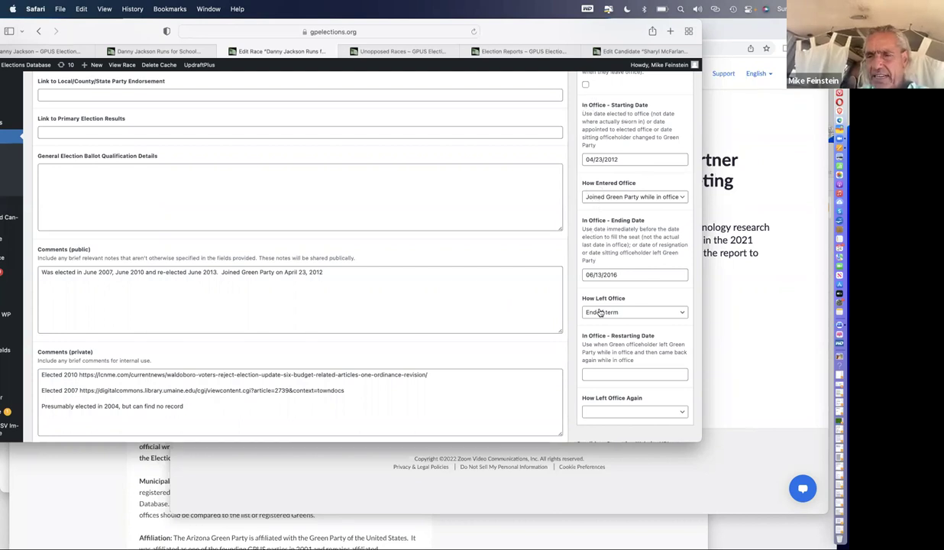
{"action": "left_click", "coordinate": [640, 199]}
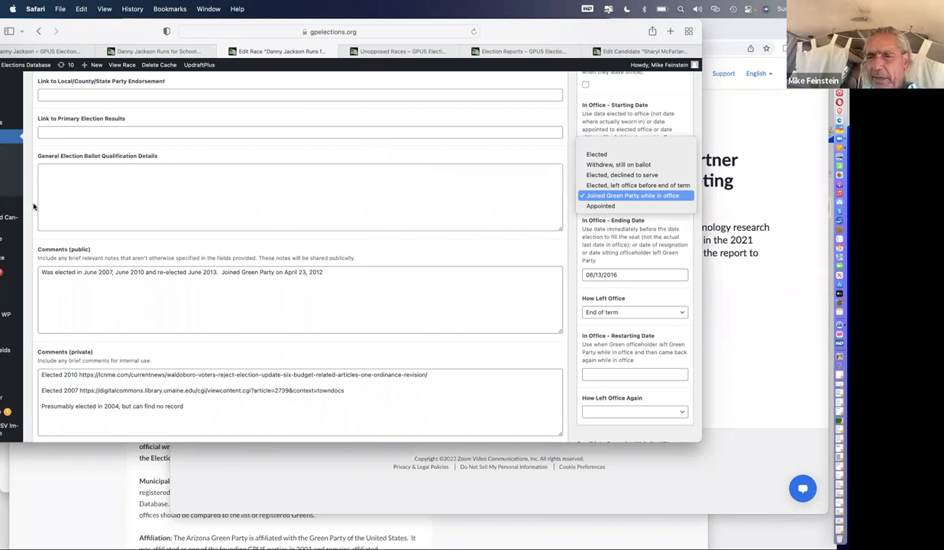
Step: Go over the race form again from the election date down to the How Left Office and In Office - Restarting Date fields
{"action": "scroll", "coordinate": [33, 206], "scroll_direction": "up", "scroll_amount": 15}
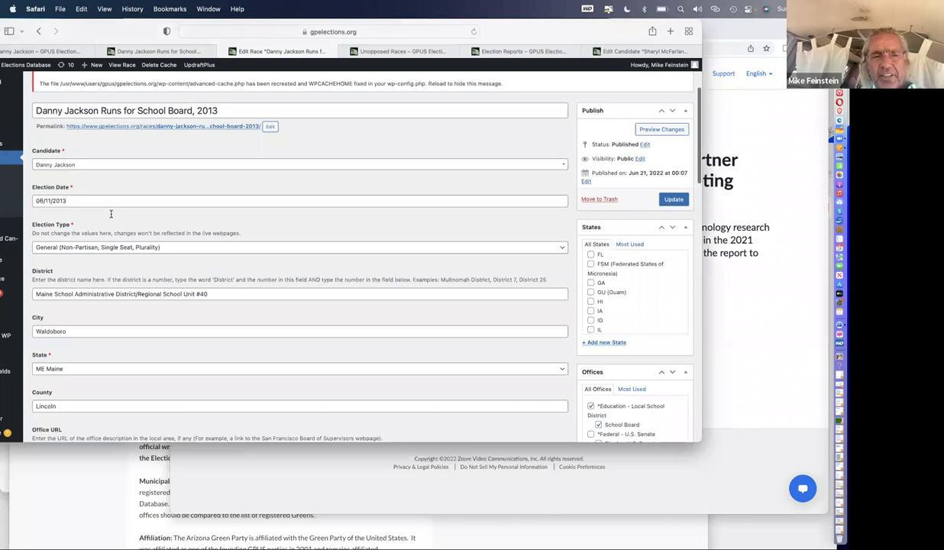
{"action": "scroll", "coordinate": [110, 214], "scroll_direction": "down", "scroll_amount": 1}
{"action": "scroll", "coordinate": [136, 234], "scroll_direction": "down", "scroll_amount": 5}
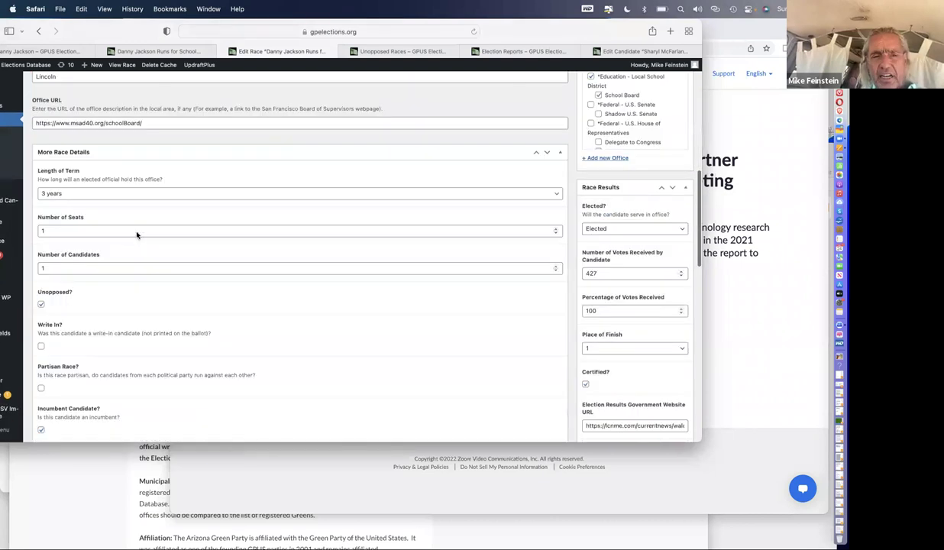
{"action": "scroll", "coordinate": [436, 209], "scroll_direction": "down", "scroll_amount": 5}
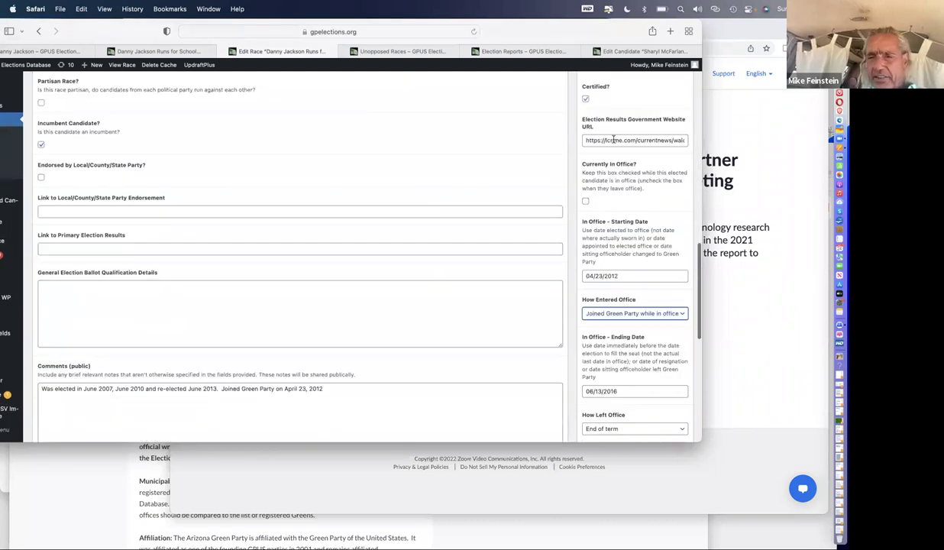
{"action": "scroll", "coordinate": [598, 138], "scroll_direction": "down", "scroll_amount": 3}
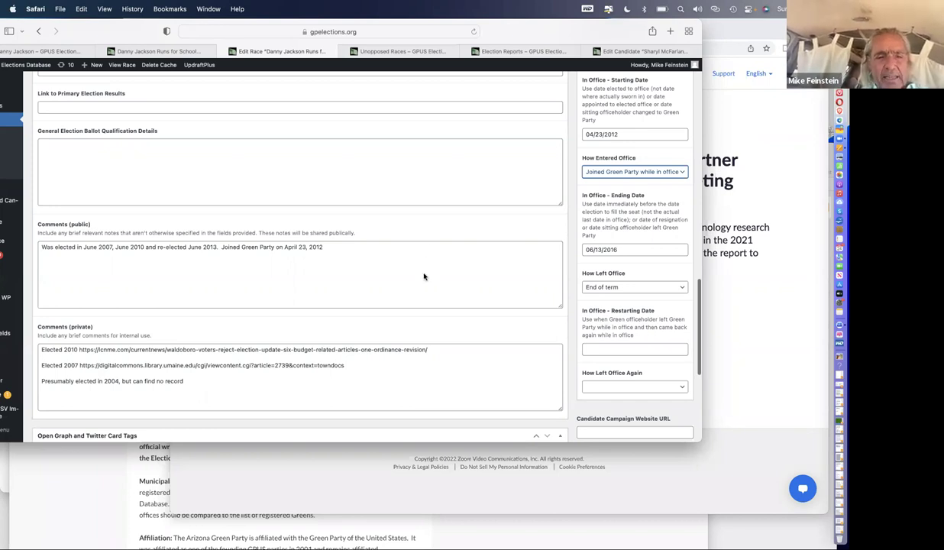
Step: Look over the race form again and highlight the election history written in the public comments
{"action": "scroll", "coordinate": [424, 276], "scroll_direction": "up", "scroll_amount": 15}
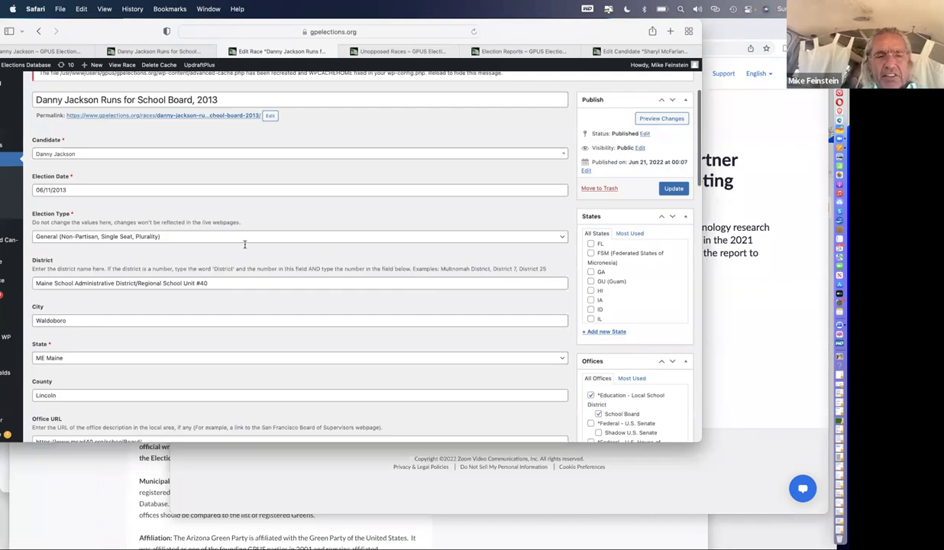
{"action": "scroll", "coordinate": [229, 245], "scroll_direction": "down", "scroll_amount": 15}
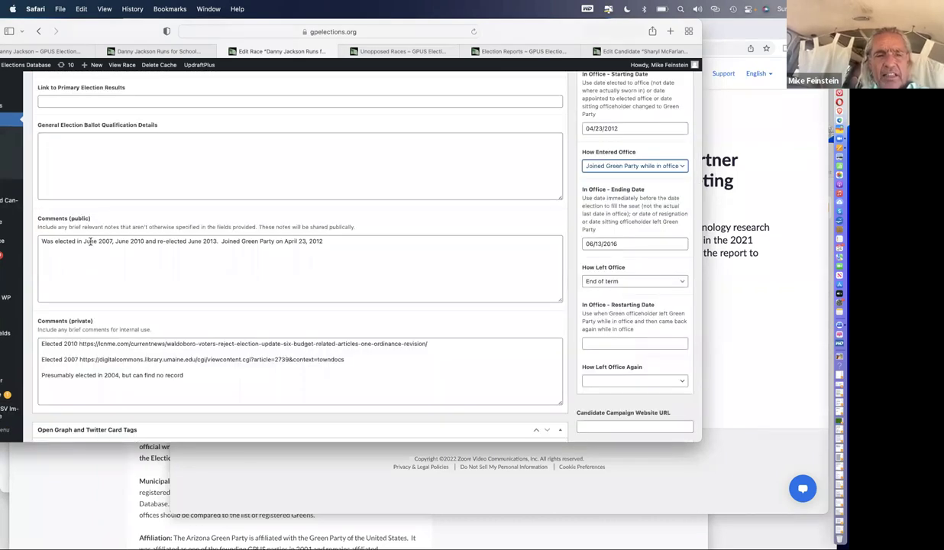
{"action": "left_click_drag", "start_coordinate": [76, 243], "coordinate": [330, 255]}
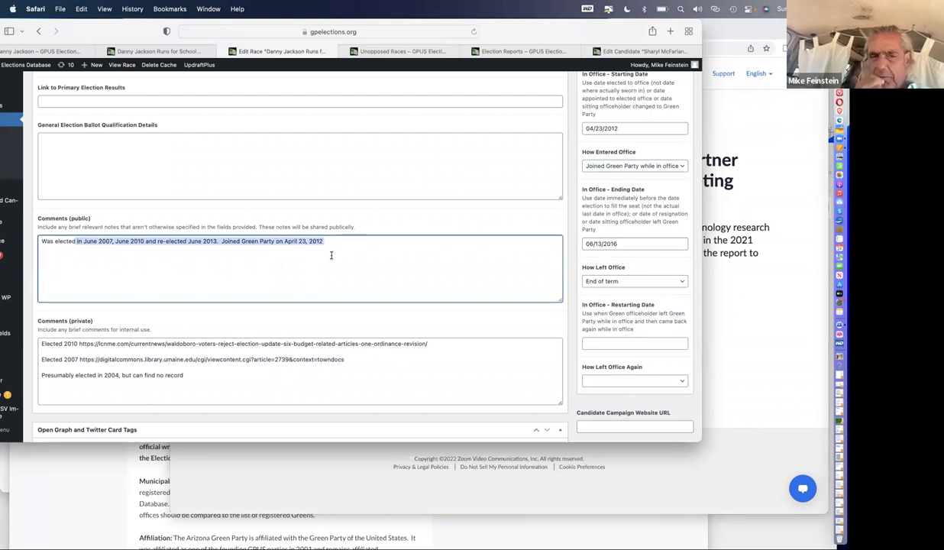
Step: Highlight only the sentence "Joined Green Party on April 23, 2012" in the public comments
{"action": "left_click", "coordinate": [320, 241]}
{"action": "key", "text": "shift+alt+Left"}
{"action": "key", "text": "shift+alt+Left"}
{"action": "key", "text": "shift+alt+Left"}
{"action": "key", "text": "shift+alt+Left"}
{"action": "key", "text": "shift+alt+Left"}
{"action": "key", "text": "shift+alt+Left"}
{"action": "key", "text": "shift+alt+Left"}
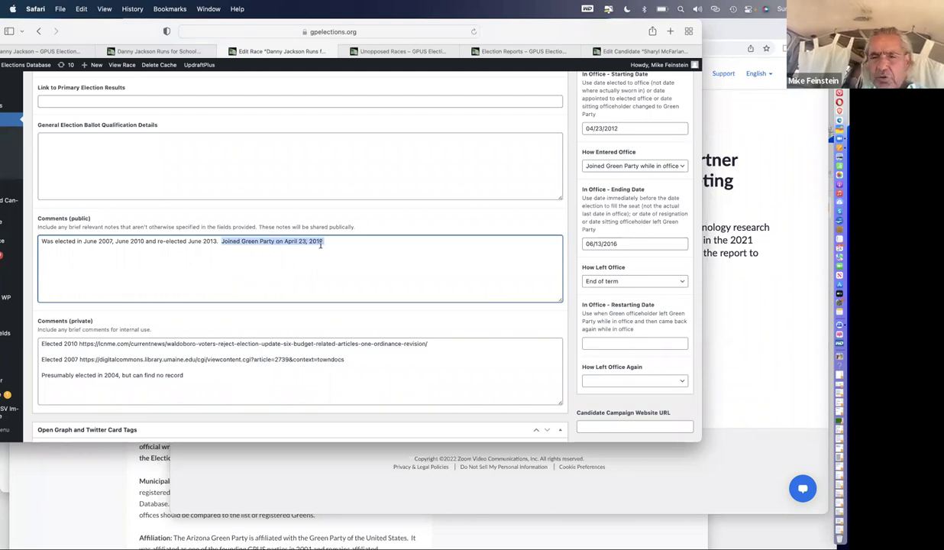
Step: Check the How Entered Office options and the In Office - Starting Date calendar without changing either field
{"action": "scroll", "coordinate": [391, 241], "scroll_direction": "up", "scroll_amount": 1}
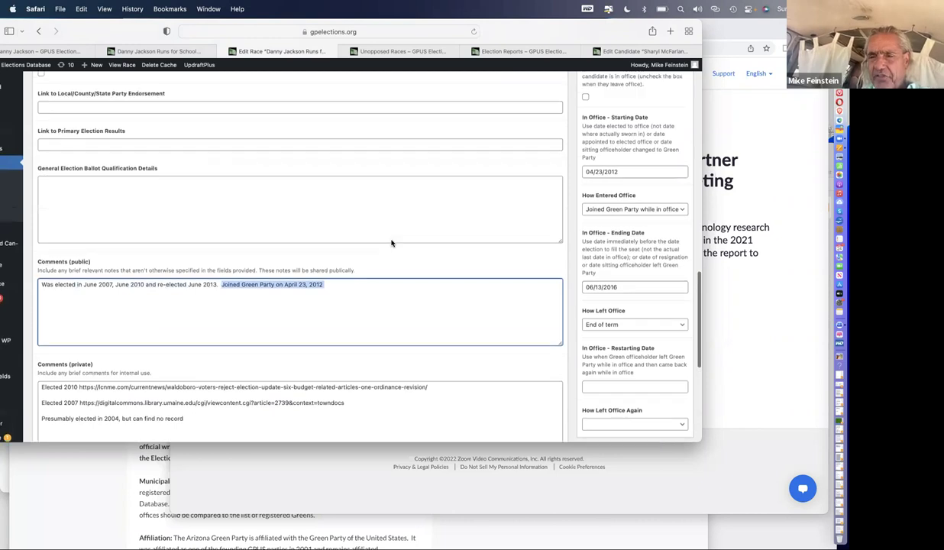
{"action": "scroll", "coordinate": [562, 252], "scroll_direction": "up", "scroll_amount": 1}
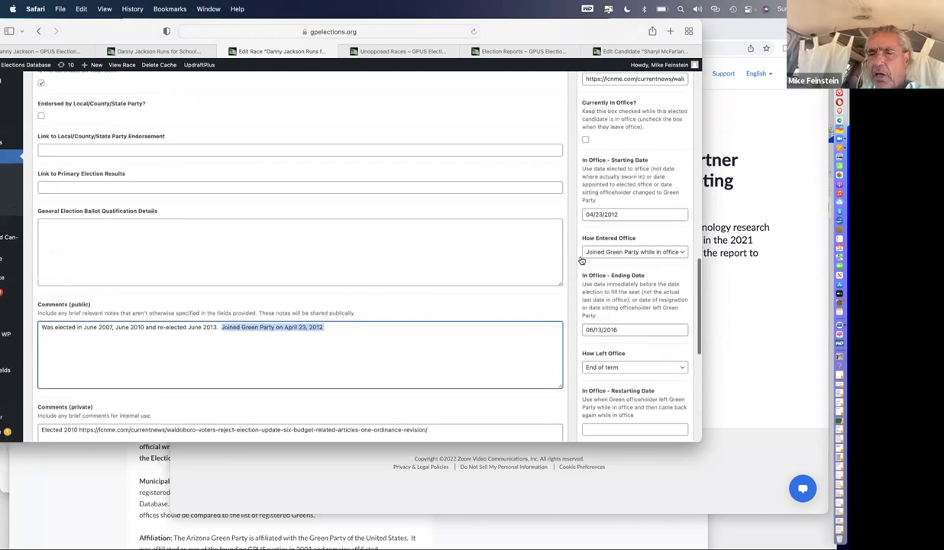
{"action": "left_click", "coordinate": [626, 252]}
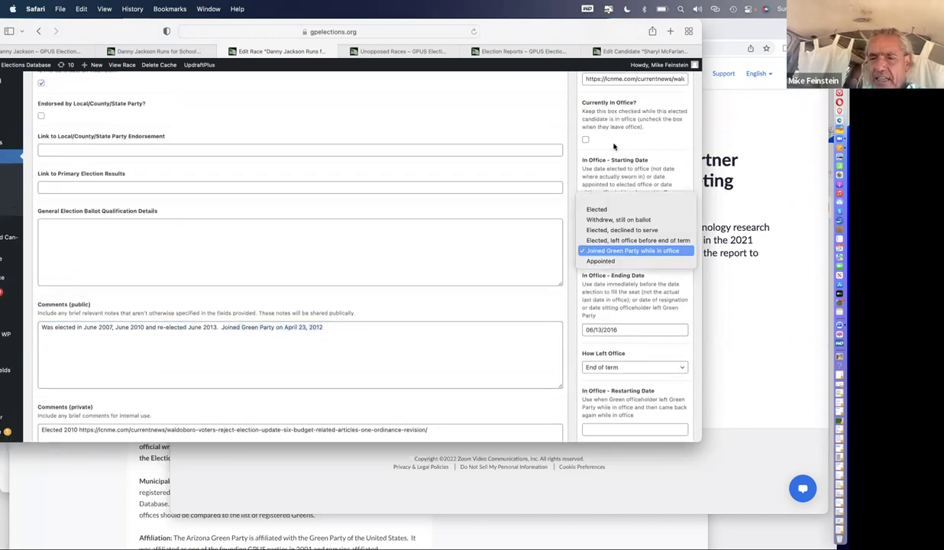
{"action": "key", "text": "Escape"}
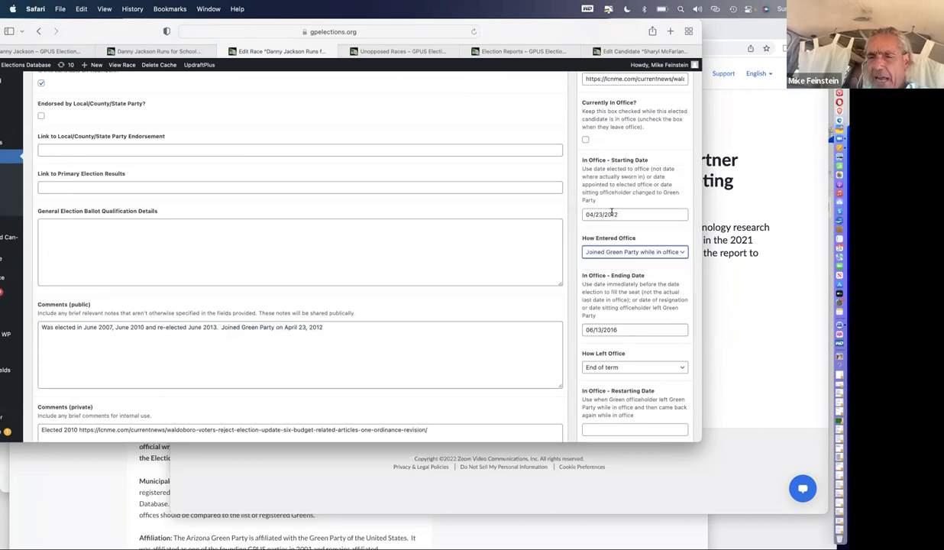
{"action": "key", "text": "shift+Tab"}
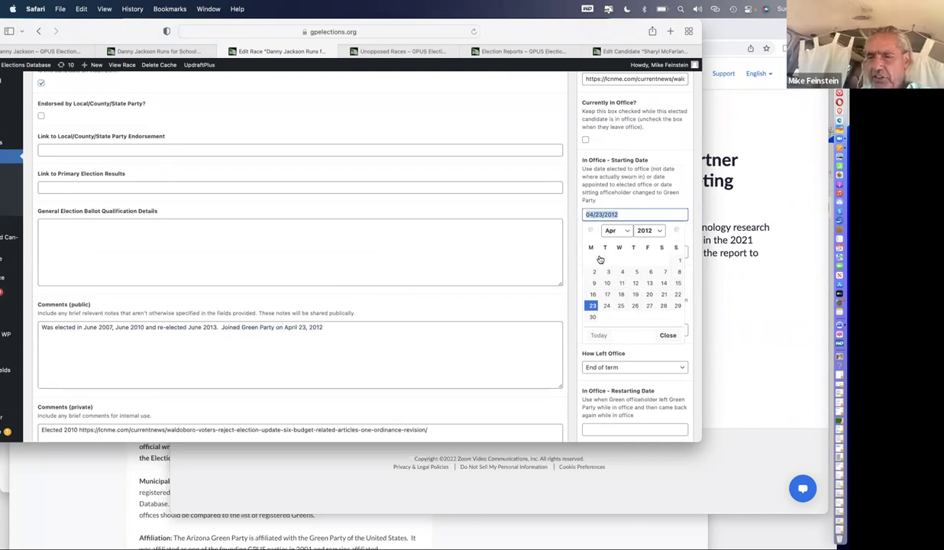
{"action": "key", "text": "shift+Tab"}
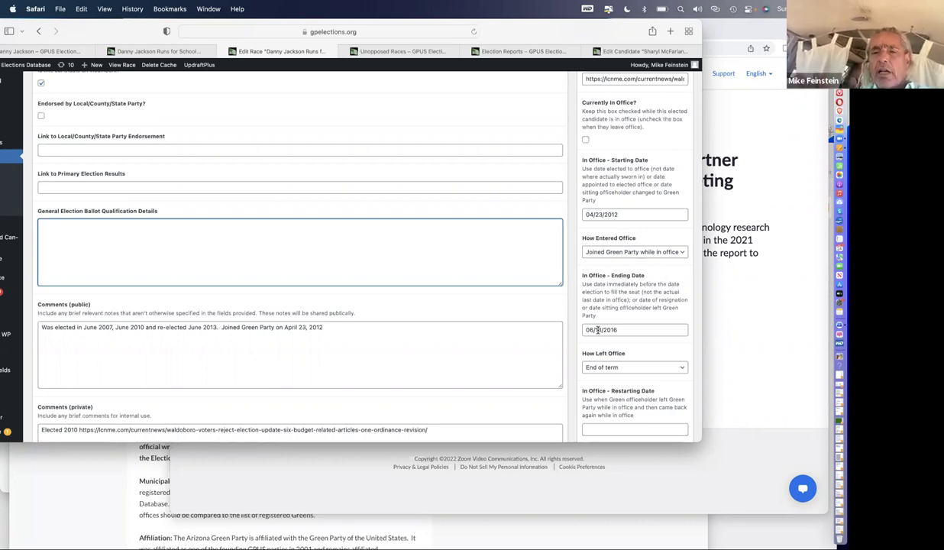
{"action": "left_click", "coordinate": [628, 217]}
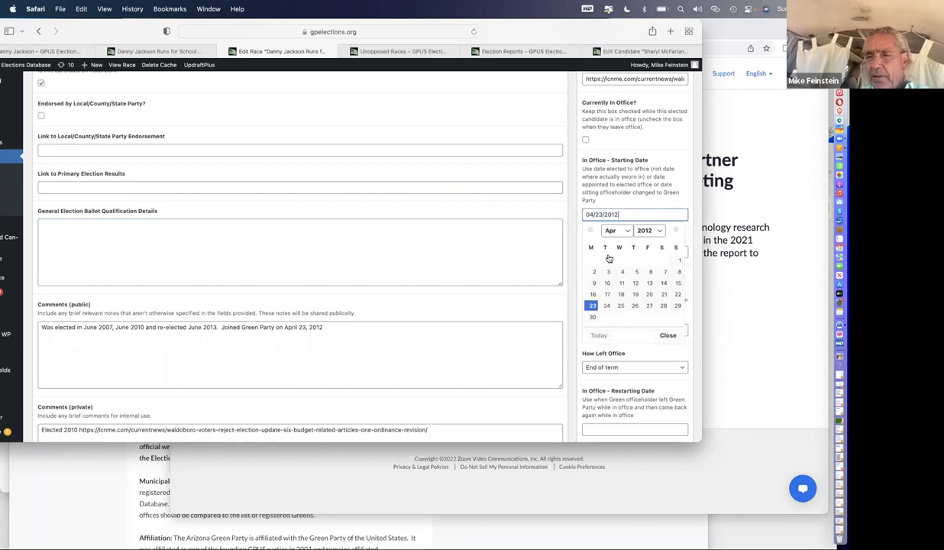
{"action": "key", "text": "Tab"}
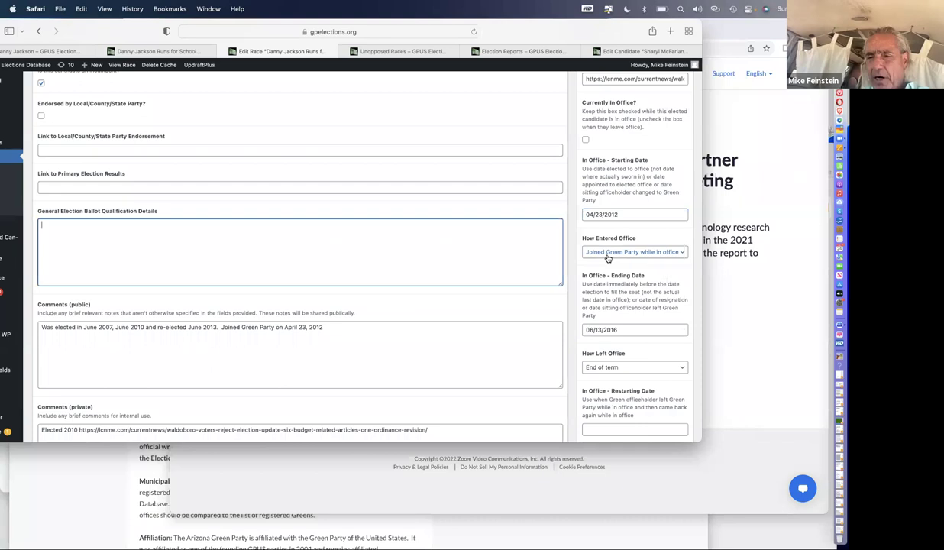
Step: Look over the comments and candidate campaign link fields at the end of the race form, and return to its beginning
{"action": "scroll", "coordinate": [607, 256], "scroll_direction": "down", "scroll_amount": 5}
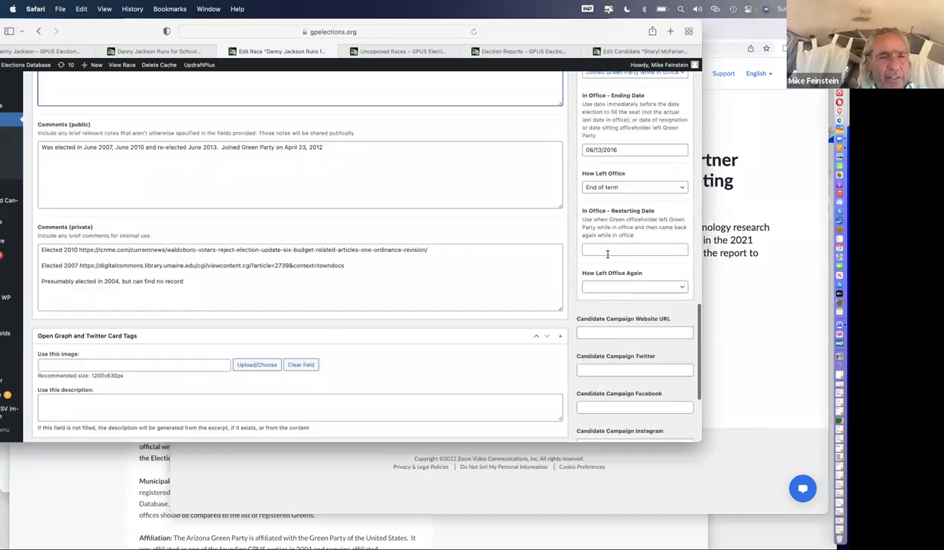
{"action": "scroll", "coordinate": [607, 255], "scroll_direction": "down", "scroll_amount": 4}
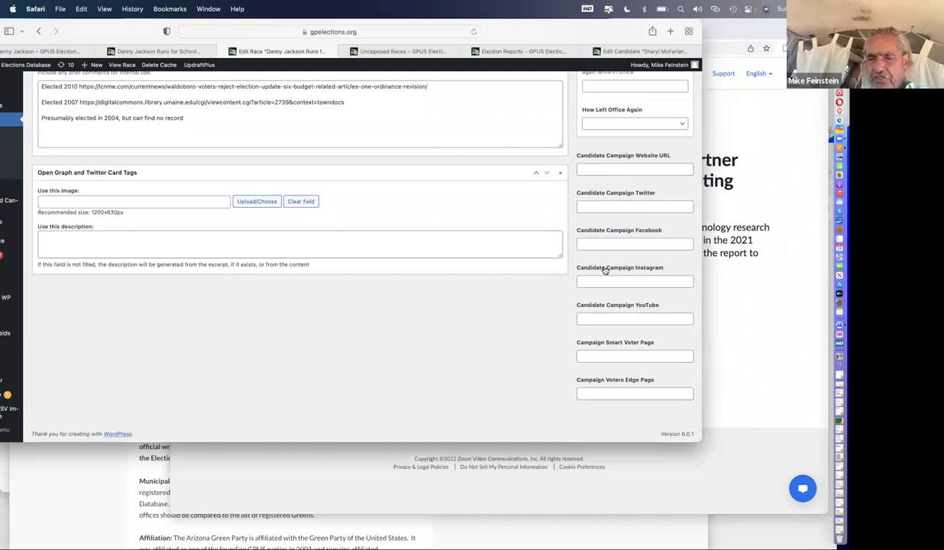
{"action": "scroll", "coordinate": [604, 267], "scroll_direction": "up", "scroll_amount": 1}
{"action": "scroll", "coordinate": [604, 266], "scroll_direction": "up", "scroll_amount": 1}
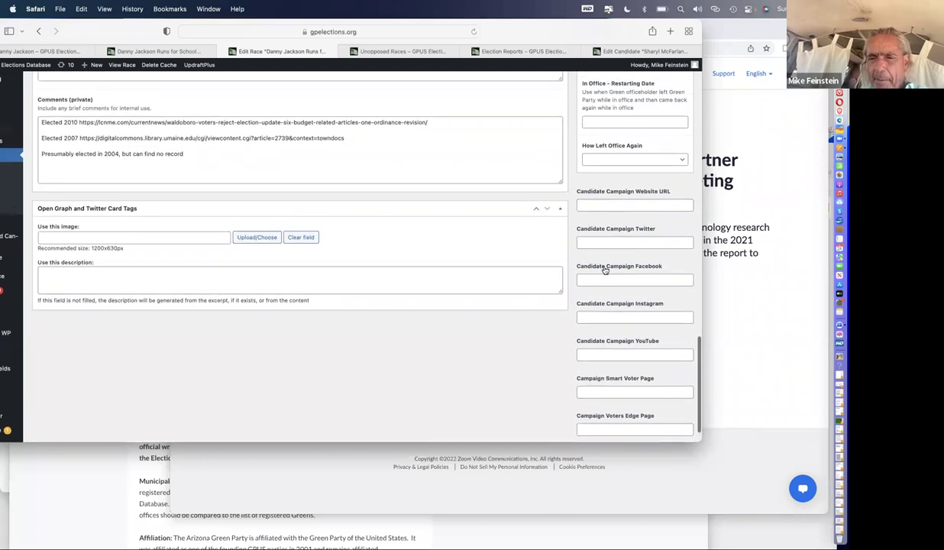
{"action": "scroll", "coordinate": [321, 105], "scroll_direction": "up", "scroll_amount": 10}
{"action": "scroll", "coordinate": [126, 88], "scroll_direction": "up", "scroll_amount": 15}
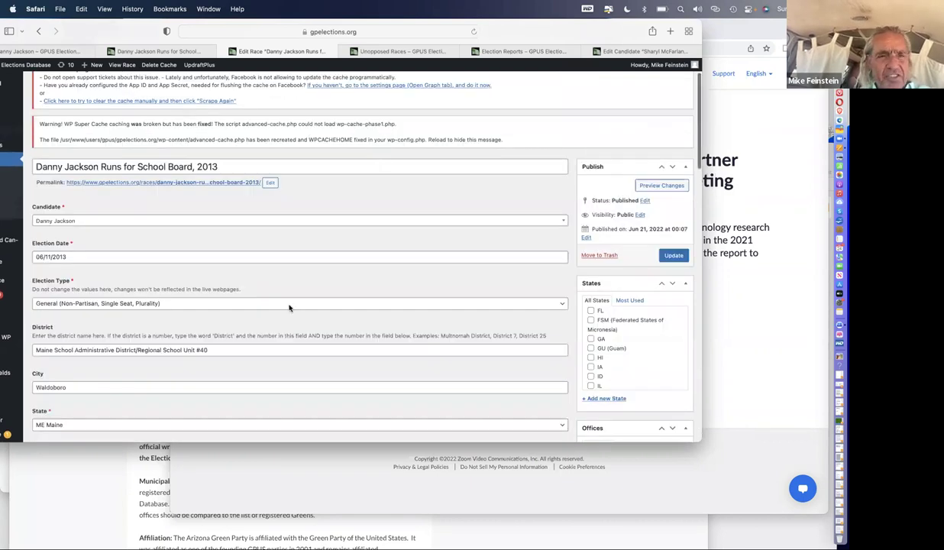
{"action": "scroll", "coordinate": [289, 307], "scroll_direction": "up", "scroll_amount": 3}
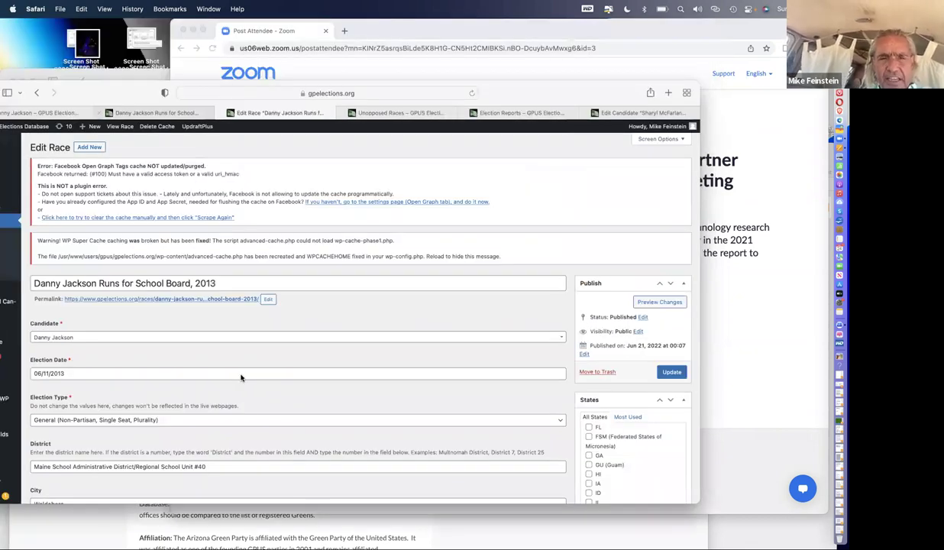
Step: Show the published 2022 School Board race page and reposition the browser window
{"action": "key", "text": "ctrl+shift+Tab"}
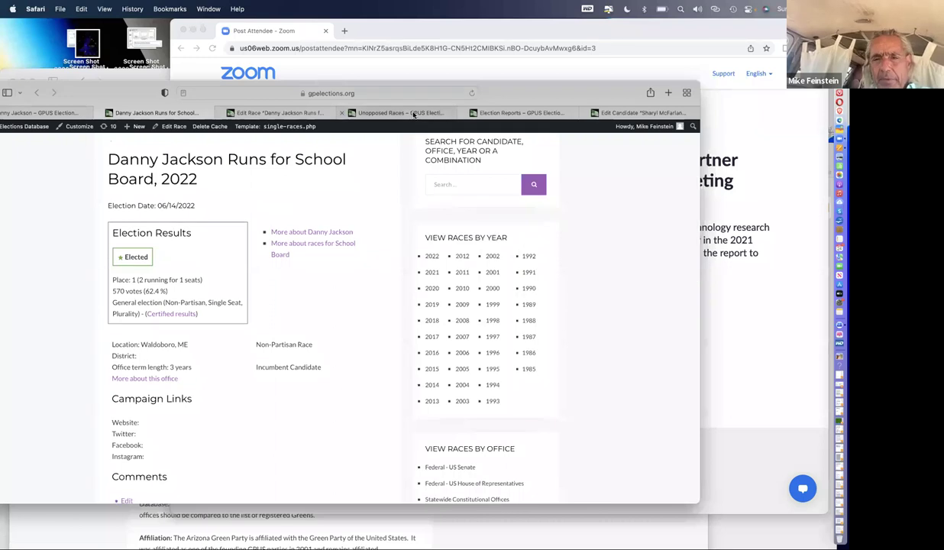
{"action": "mouse_move", "coordinate": [413, 114]}
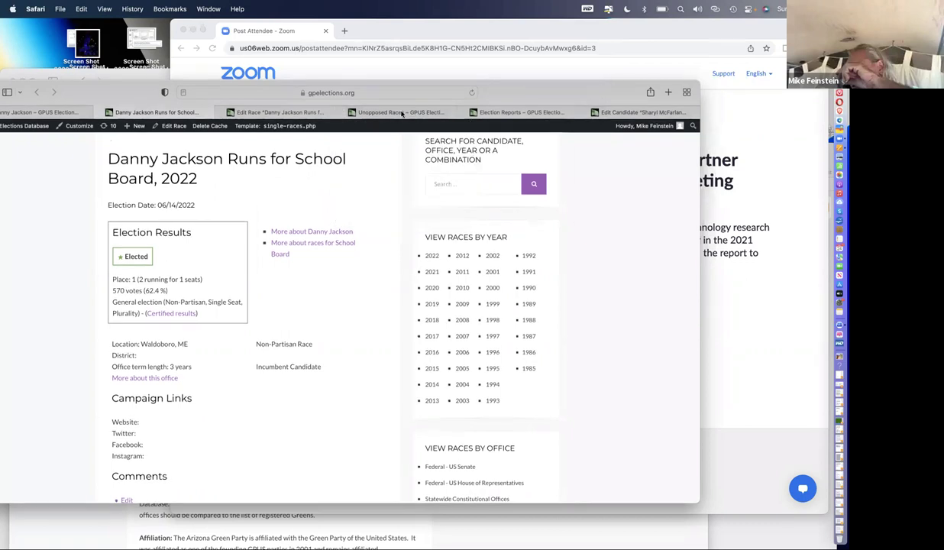
{"action": "left_click_drag", "start_coordinate": [402, 114], "coordinate": [424, 111]}
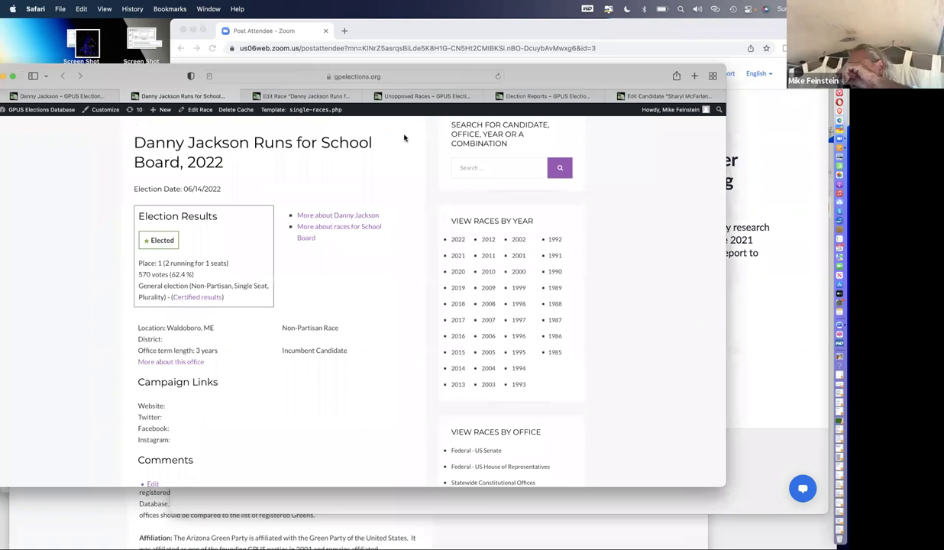
Step: Look through the Unopposed Races list, highlight part of its race count line, and switch to the Election Reports page
{"action": "left_click_drag", "start_coordinate": [427, 95], "coordinate": [417, 110]}
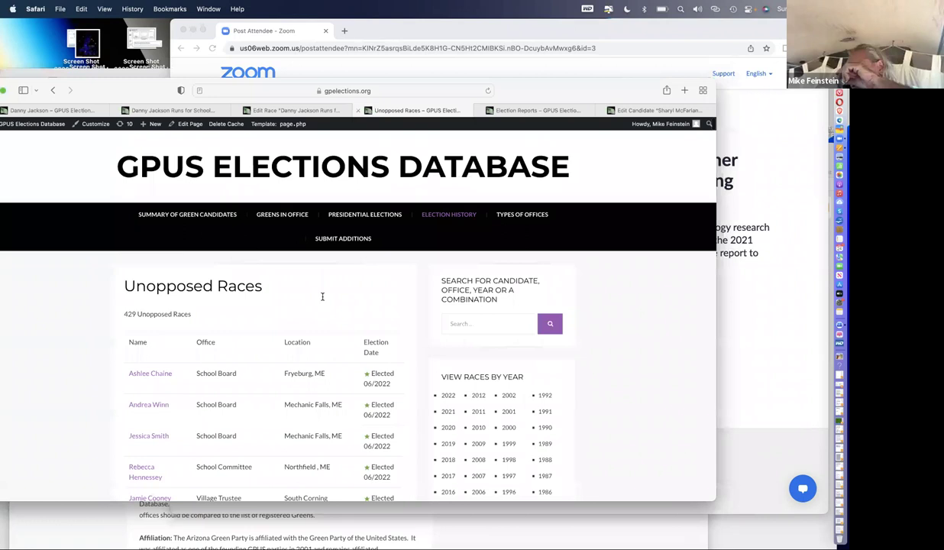
{"action": "scroll", "coordinate": [323, 296], "scroll_direction": "down", "scroll_amount": 4}
{"action": "left_click_drag", "start_coordinate": [124, 175], "coordinate": [168, 174]}
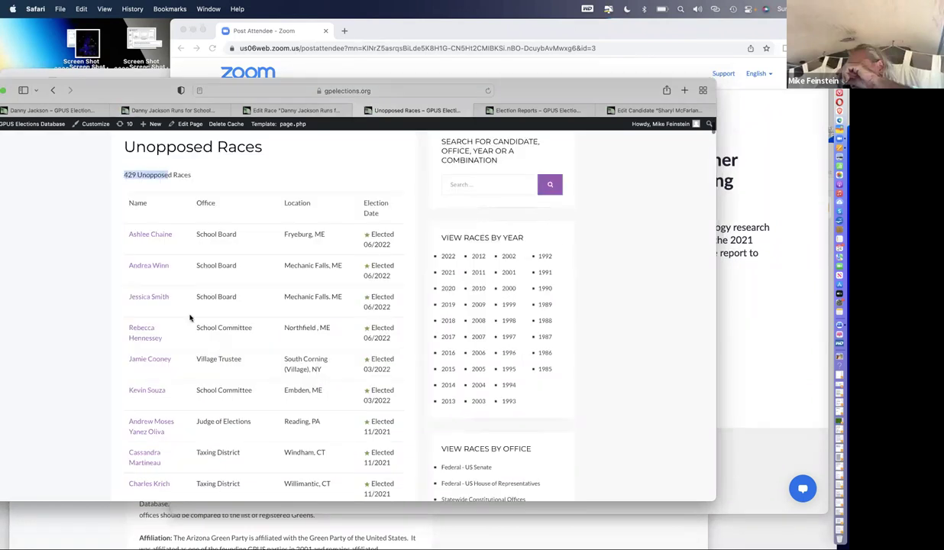
{"action": "scroll", "coordinate": [191, 318], "scroll_direction": "down", "scroll_amount": 5}
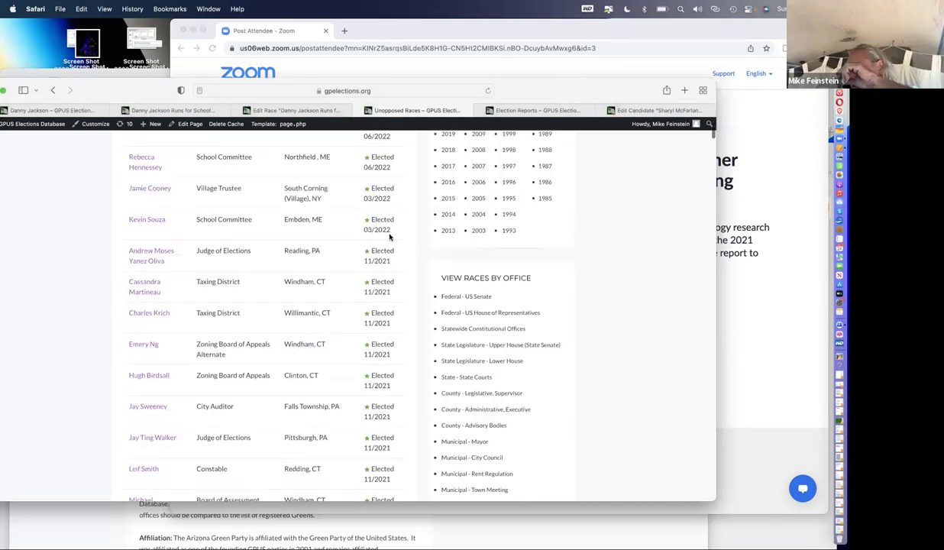
{"action": "scroll", "coordinate": [474, 138], "scroll_direction": "up", "scroll_amount": 10}
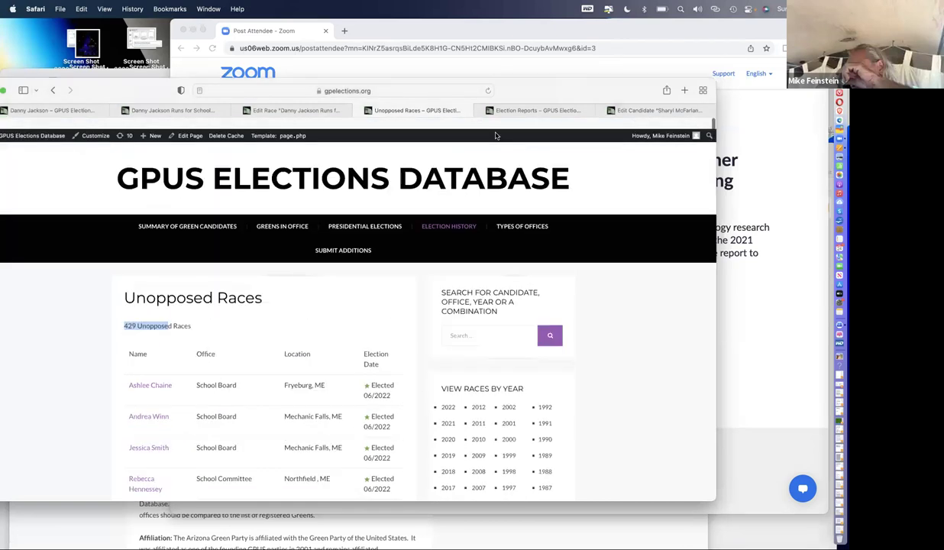
{"action": "left_click", "coordinate": [545, 111]}
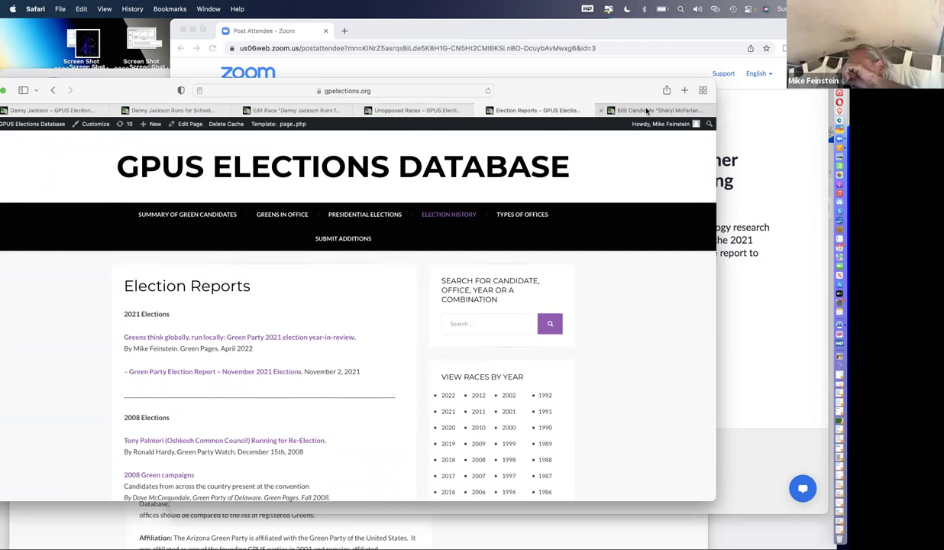
Step: Bring up the Edit Candidate form and examine its bio, contact, location, birthdate and internal notes fields
{"action": "left_click", "coordinate": [646, 111]}
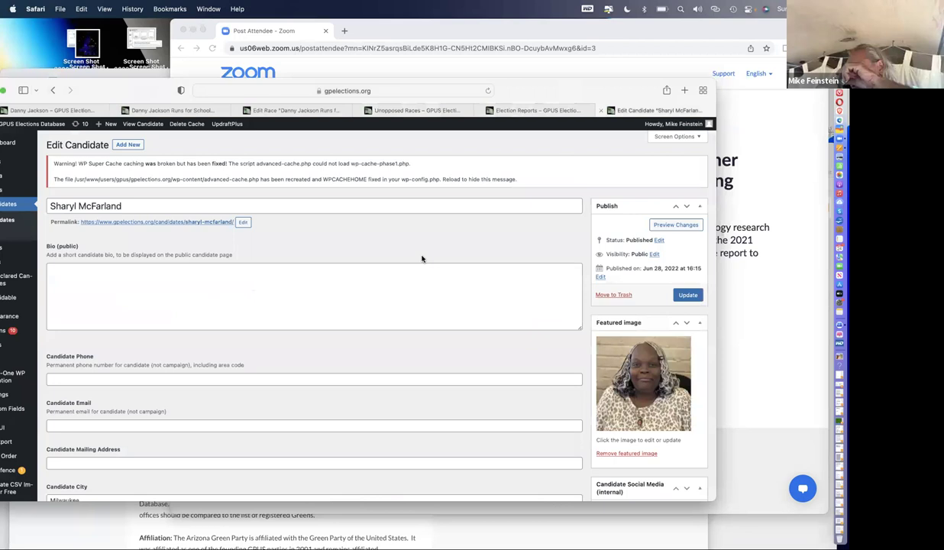
{"action": "scroll", "coordinate": [422, 258], "scroll_direction": "down", "scroll_amount": 3}
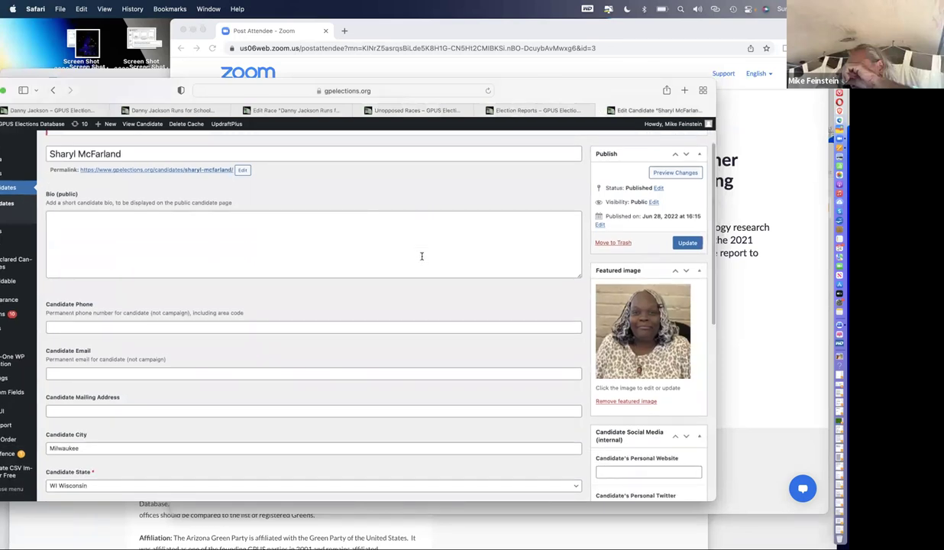
{"action": "scroll", "coordinate": [421, 256], "scroll_direction": "down", "scroll_amount": 1}
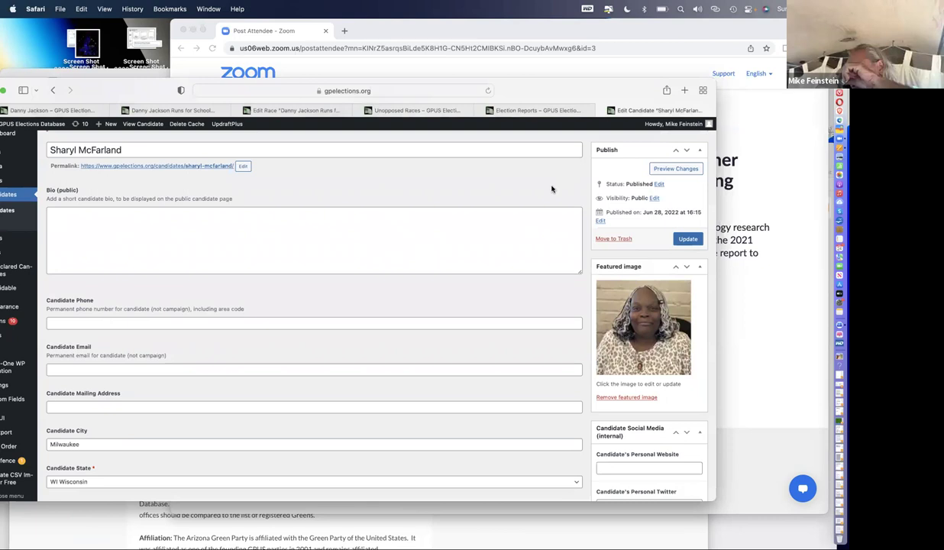
{"action": "scroll", "coordinate": [550, 188], "scroll_direction": "down", "scroll_amount": 3}
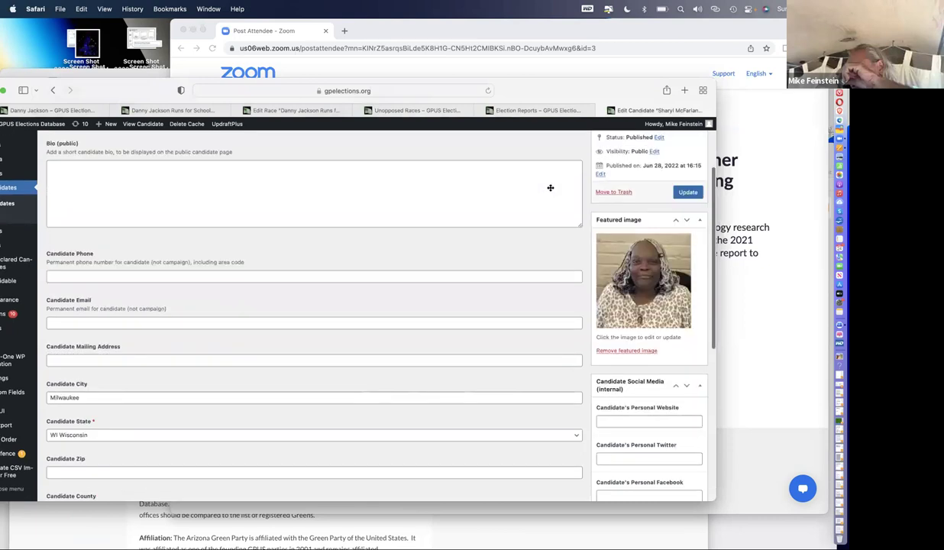
{"action": "scroll", "coordinate": [419, 302], "scroll_direction": "up", "scroll_amount": 1}
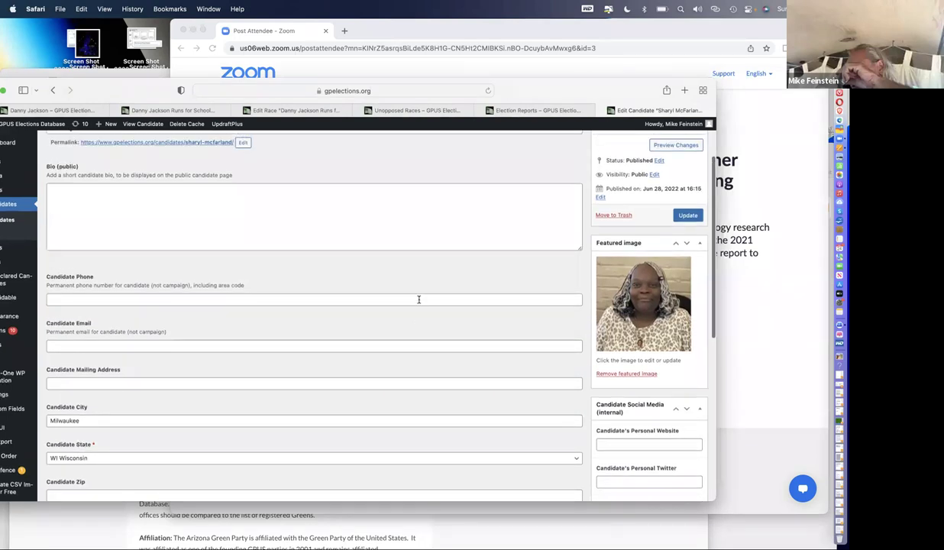
{"action": "scroll", "coordinate": [419, 299], "scroll_direction": "down", "scroll_amount": 3}
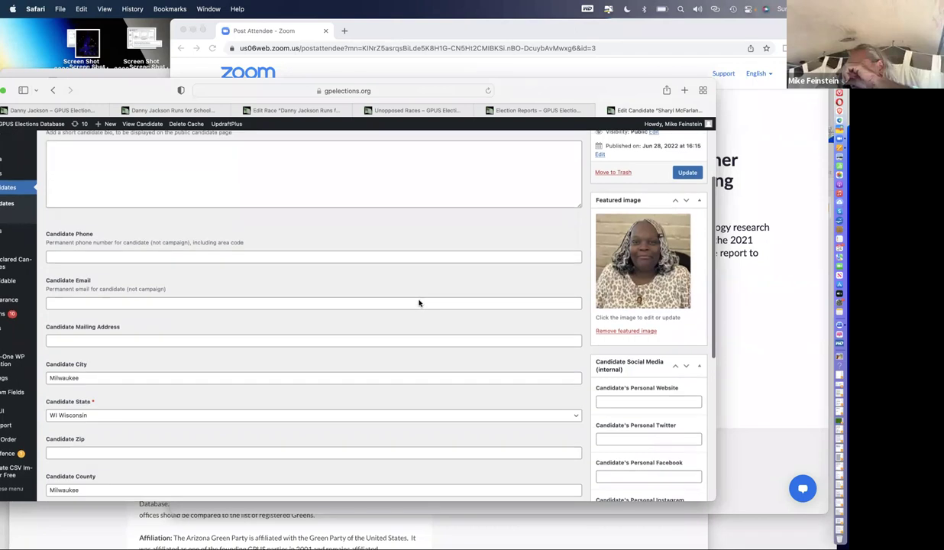
{"action": "scroll", "coordinate": [80, 253], "scroll_direction": "down", "scroll_amount": 5}
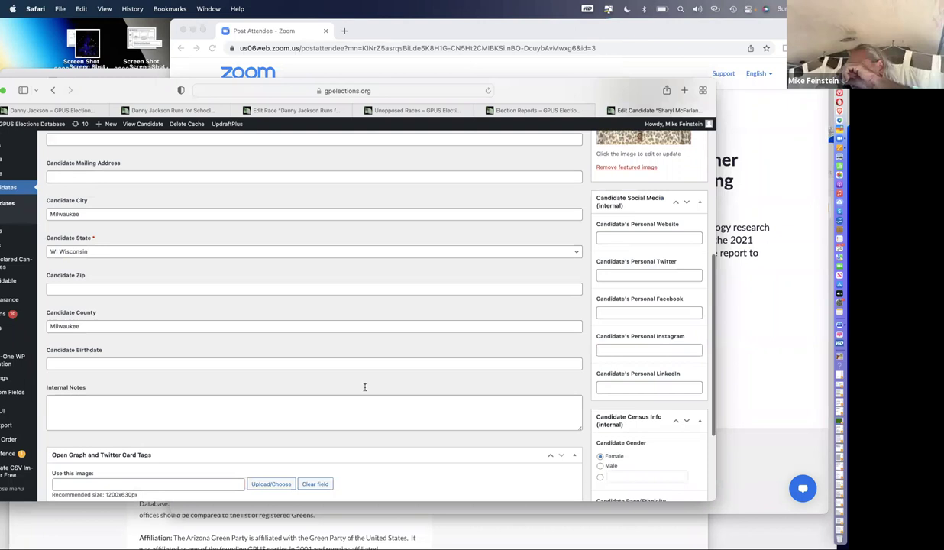
Step: Examine the candidate form's internal social media fields, starting with the personal website, down to the census information
{"action": "scroll", "coordinate": [364, 387], "scroll_direction": "down", "scroll_amount": 4}
{"action": "scroll", "coordinate": [364, 388], "scroll_direction": "up", "scroll_amount": 4}
{"action": "left_click", "coordinate": [649, 245]}
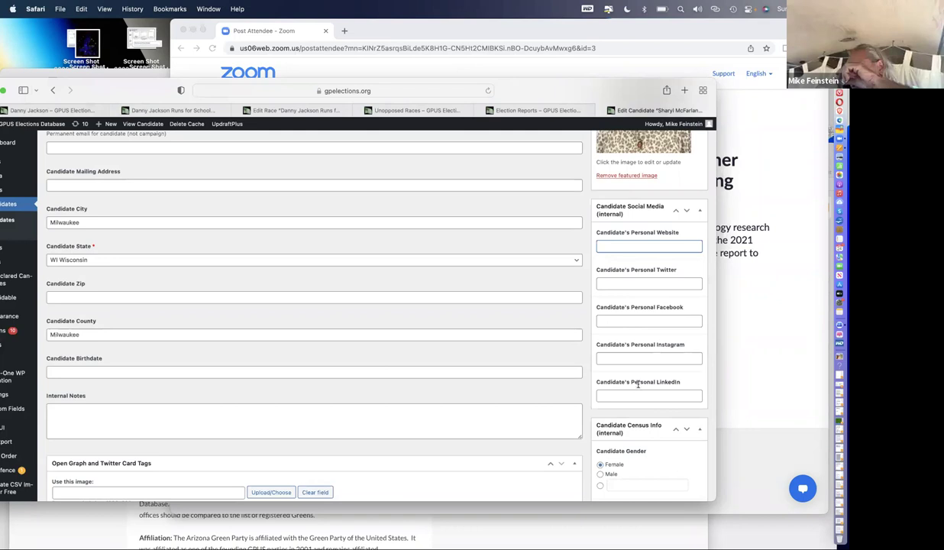
{"action": "scroll", "coordinate": [640, 378], "scroll_direction": "up", "scroll_amount": 2}
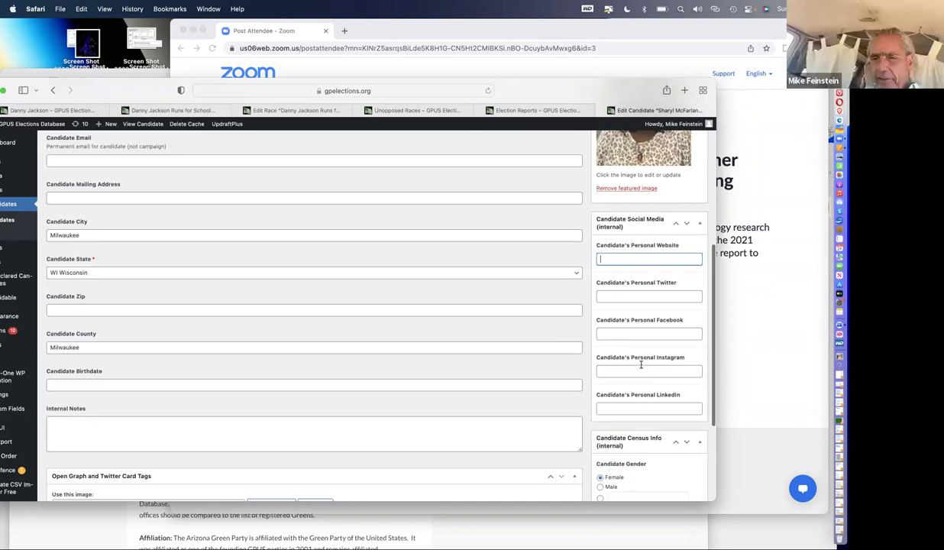
{"action": "scroll", "coordinate": [641, 365], "scroll_direction": "down", "scroll_amount": 1}
{"action": "scroll", "coordinate": [641, 366], "scroll_direction": "down", "scroll_amount": 2}
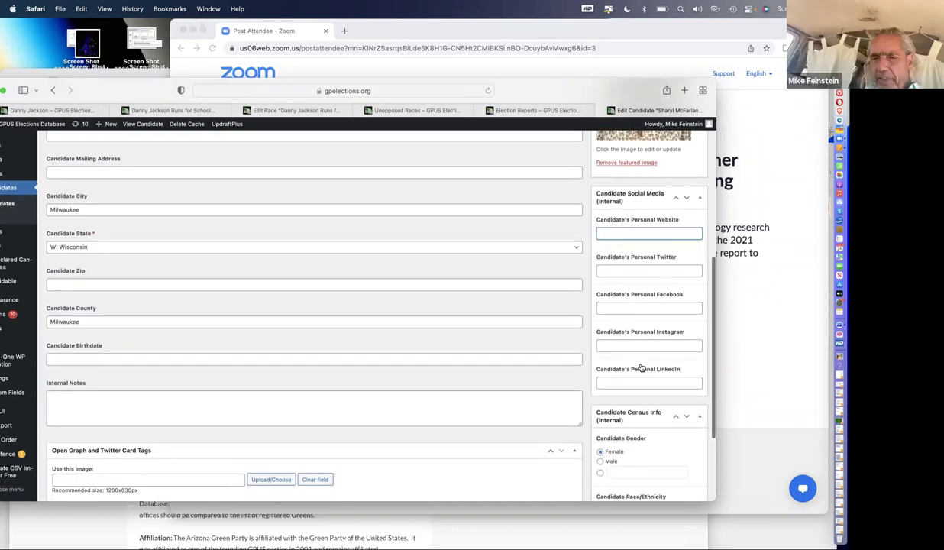
Step: Examine the candidate form's census information, covering the gender options and race/ethnicity checkboxes, and return to the start of the form
{"action": "scroll", "coordinate": [642, 365], "scroll_direction": "down", "scroll_amount": 6}
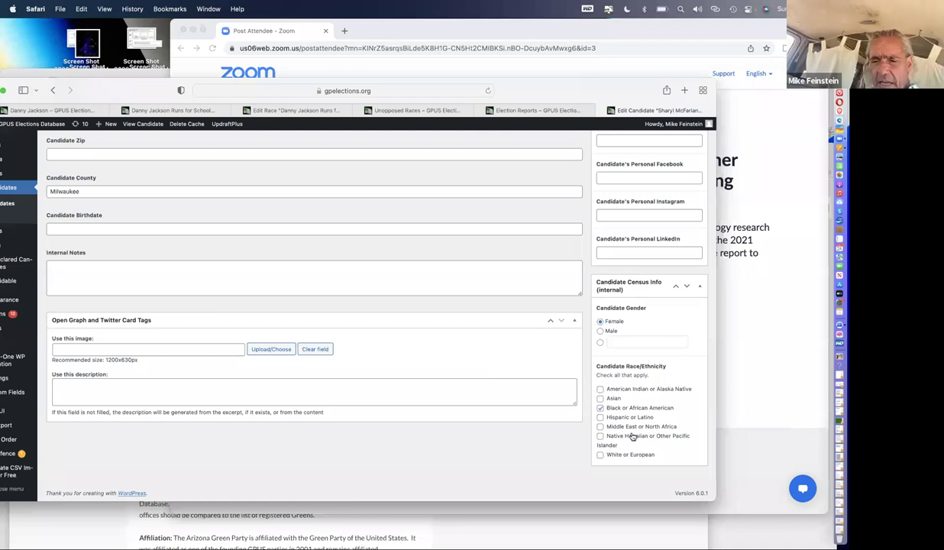
{"action": "left_click", "coordinate": [601, 344]}
{"action": "left_click", "coordinate": [600, 345]}
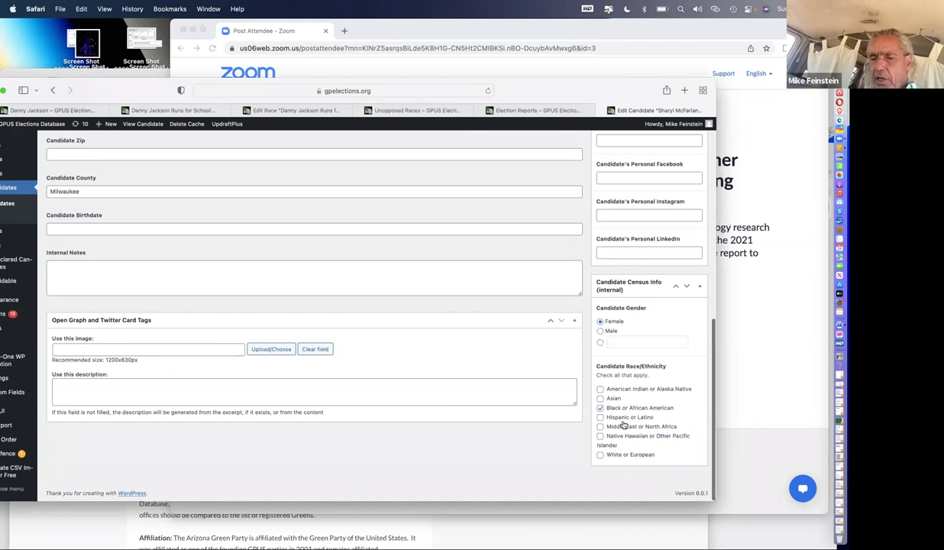
{"action": "scroll", "coordinate": [638, 408], "scroll_direction": "up", "scroll_amount": 2}
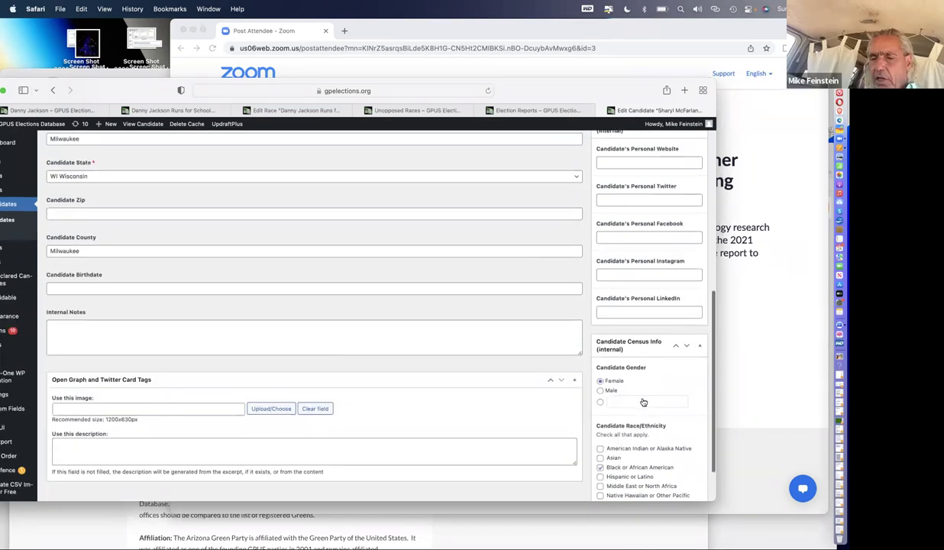
{"action": "scroll", "coordinate": [643, 402], "scroll_direction": "down", "scroll_amount": 2}
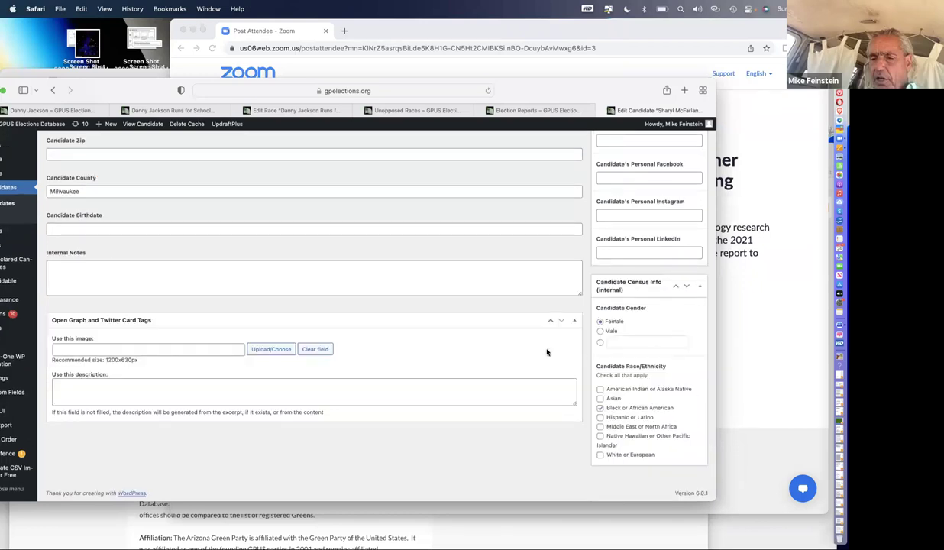
{"action": "scroll", "coordinate": [522, 336], "scroll_direction": "up", "scroll_amount": 3}
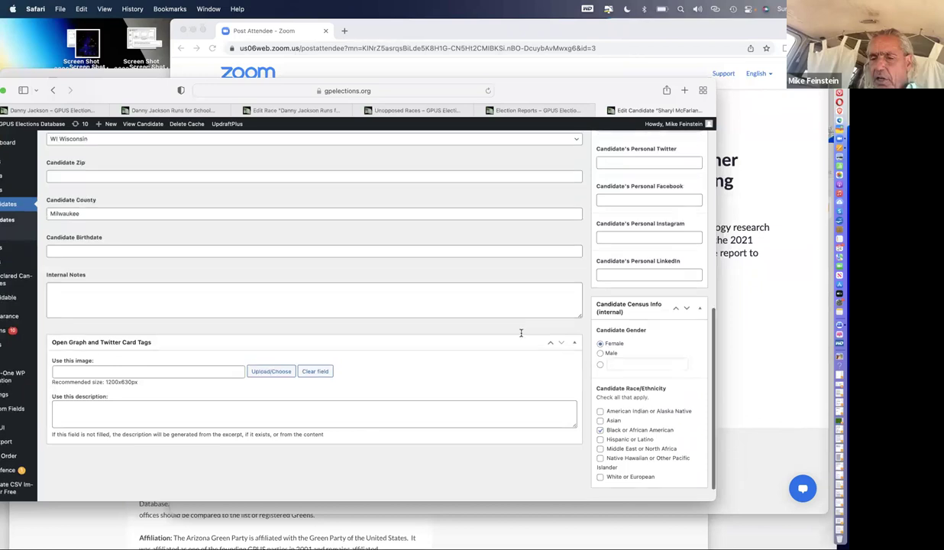
{"action": "scroll", "coordinate": [566, 127], "scroll_direction": "up", "scroll_amount": 15}
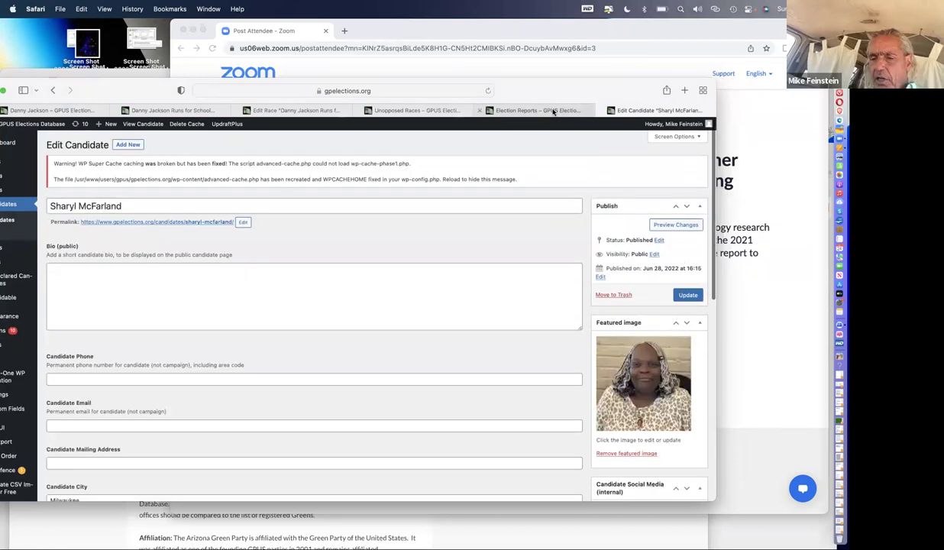
Step: Go by way of the Election Reports page to the Offices administration list in the other browser window and view it from its beginning
{"action": "left_click", "coordinate": [551, 110]}
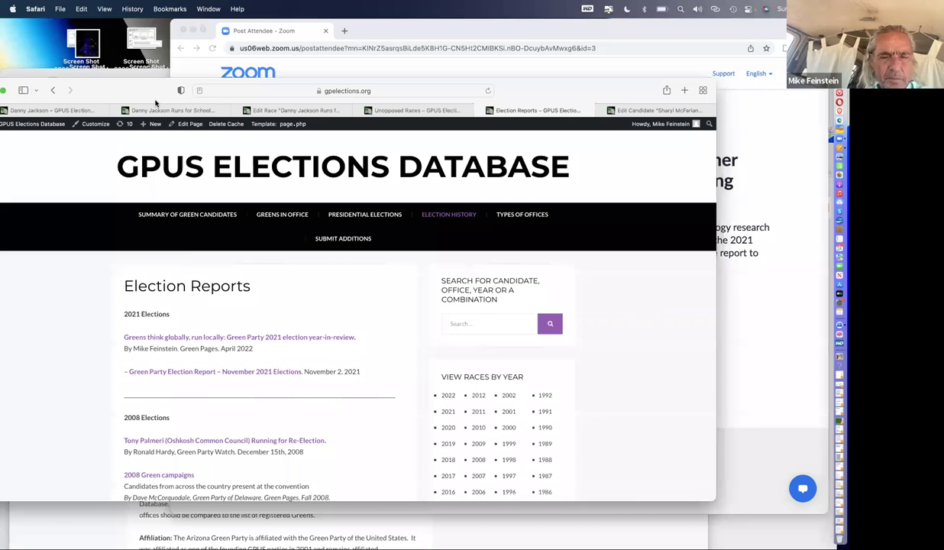
{"action": "key", "text": "super+grave"}
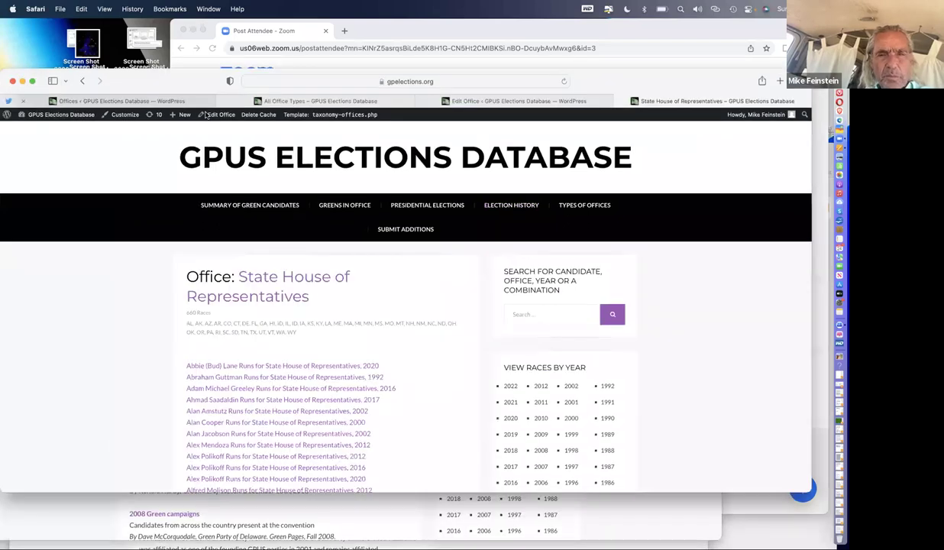
{"action": "left_click", "coordinate": [191, 100]}
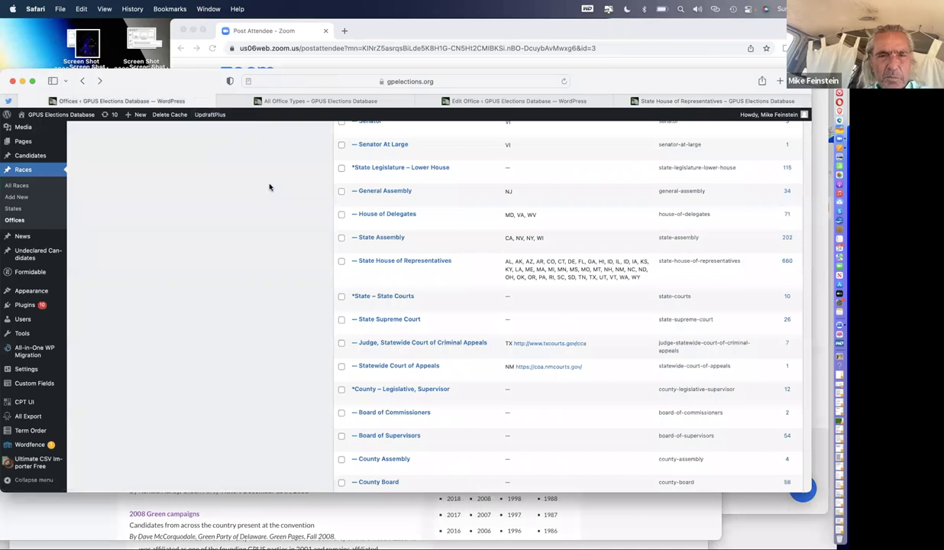
{"action": "scroll", "coordinate": [269, 187], "scroll_direction": "up", "scroll_amount": 5}
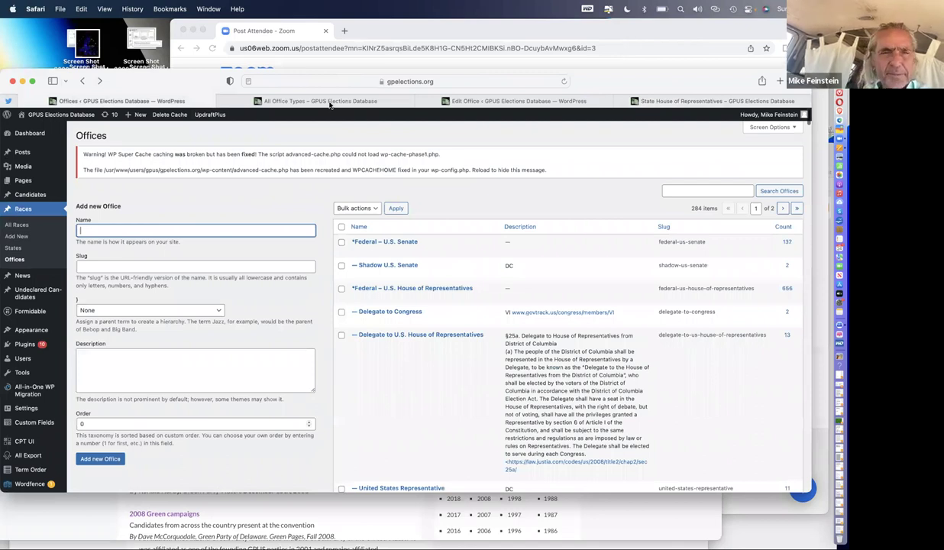
Step: Show the All Office Types page, open the Submit Additions page in a new tab and reposition the browser window
{"action": "left_click", "coordinate": [330, 104]}
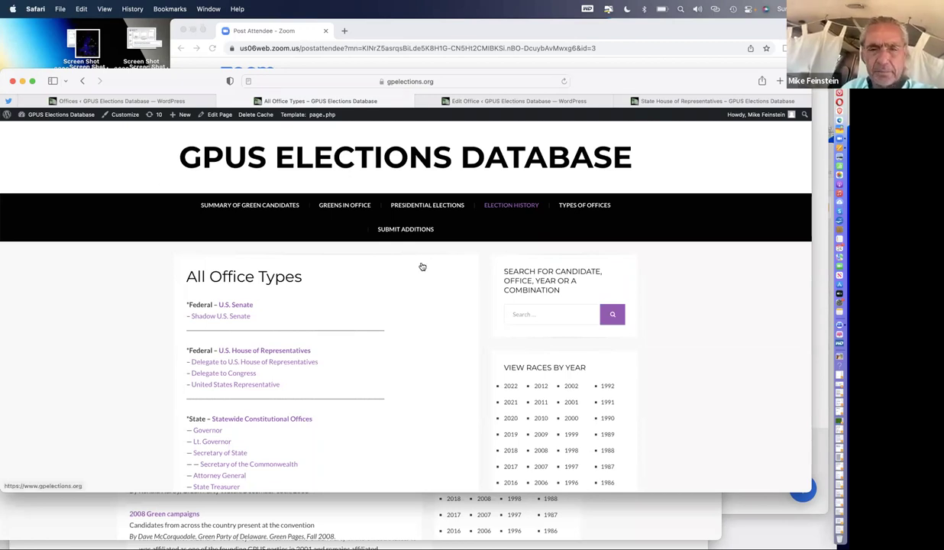
{"action": "mouse_move", "coordinate": [511, 208]}
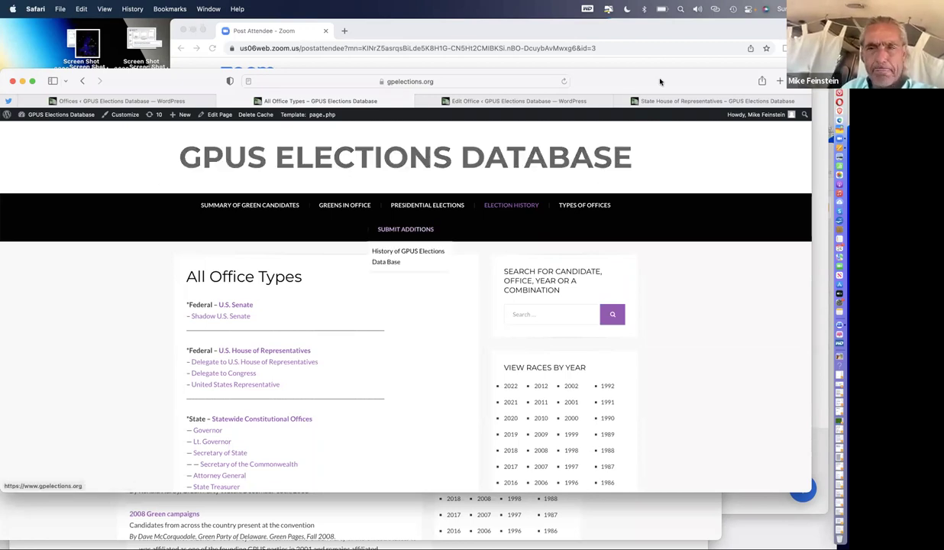
{"action": "left_click_drag", "start_coordinate": [576, 84], "coordinate": [497, 92]}
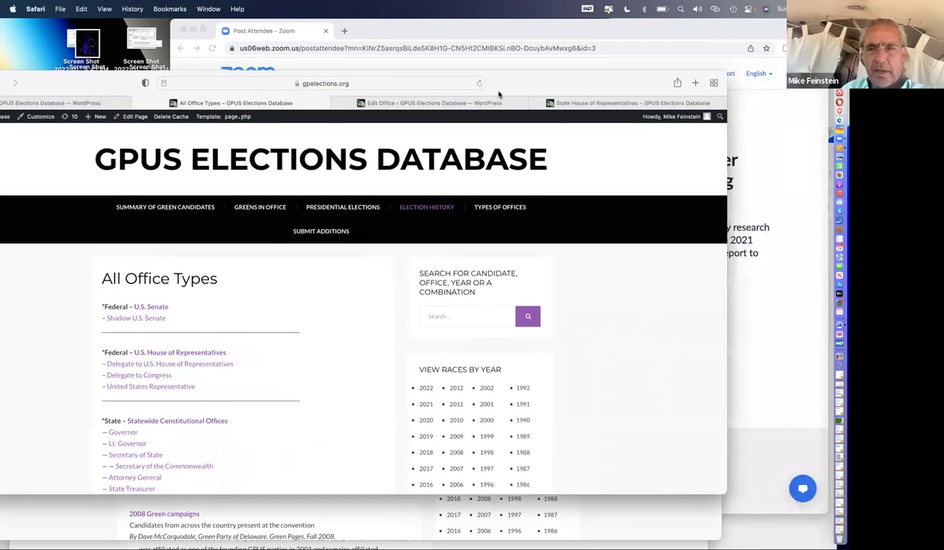
{"action": "left_click_drag", "start_coordinate": [564, 87], "coordinate": [478, 90]}
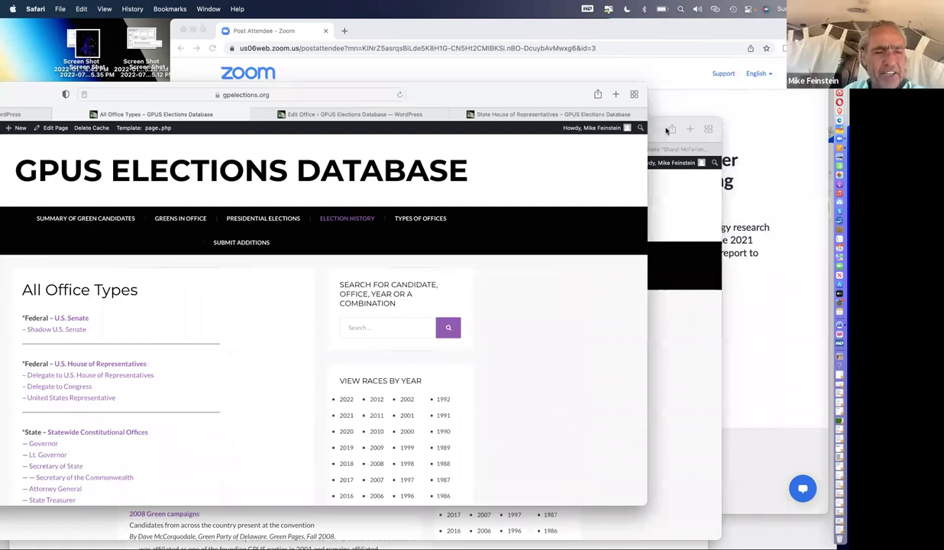
{"action": "left_click", "coordinate": [248, 244]}
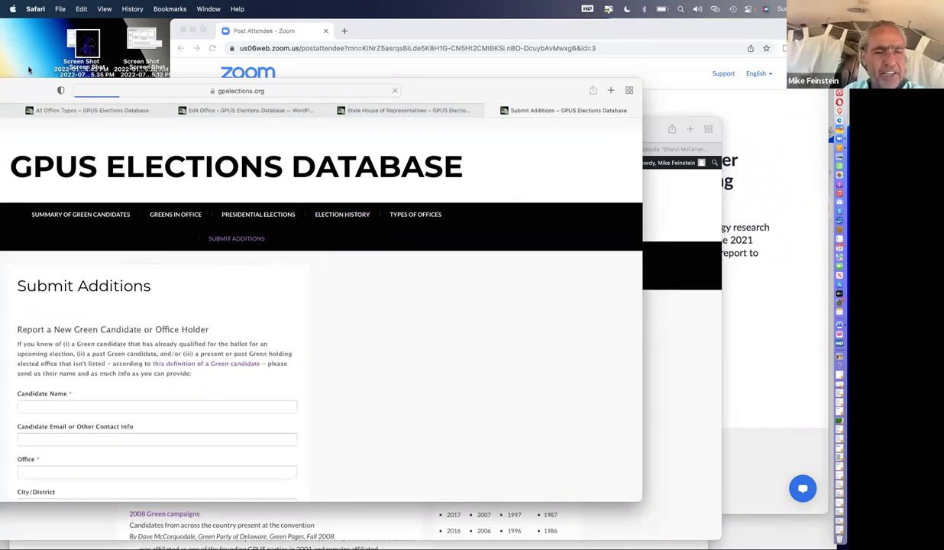
{"action": "left_click_drag", "start_coordinate": [152, 89], "coordinate": [176, 83]}
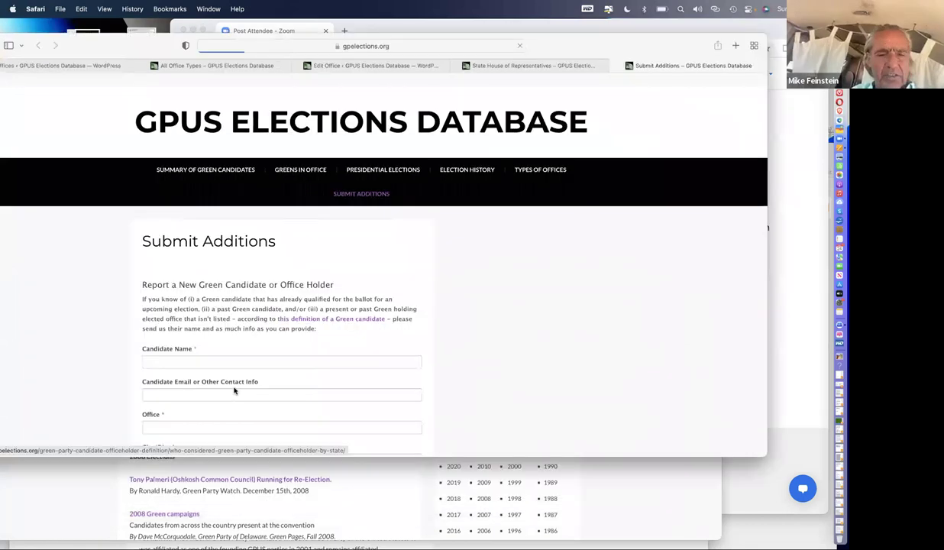
Step: Examine the Submit Additions form's fields for reporting a new Green candidate or office holder, from candidate name through election results
{"action": "scroll", "coordinate": [234, 388], "scroll_direction": "down", "scroll_amount": 5}
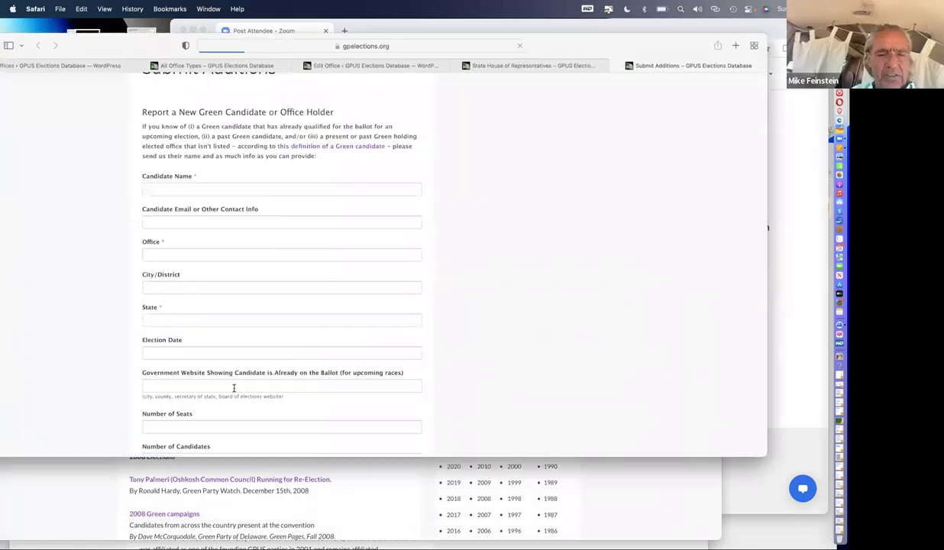
{"action": "scroll", "coordinate": [234, 388], "scroll_direction": "down", "scroll_amount": 5}
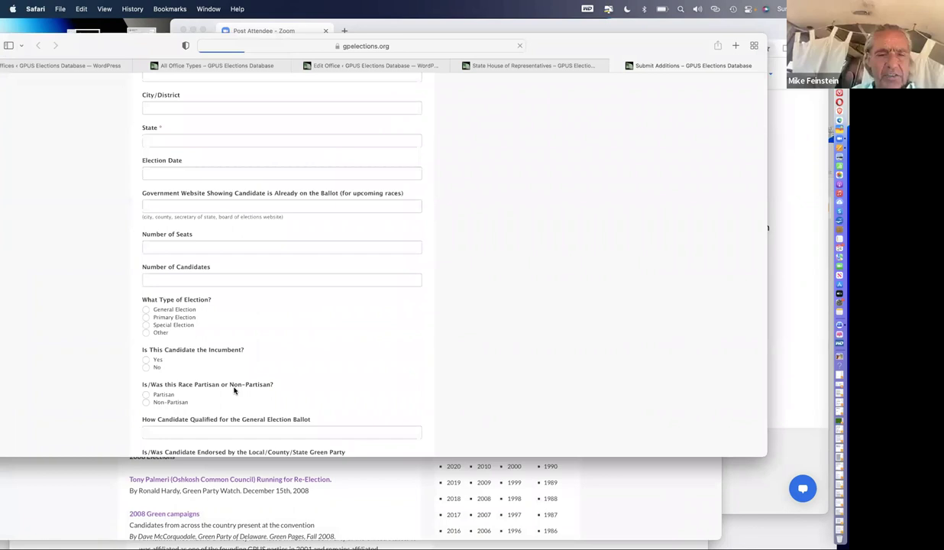
{"action": "scroll", "coordinate": [234, 389], "scroll_direction": "down", "scroll_amount": 4}
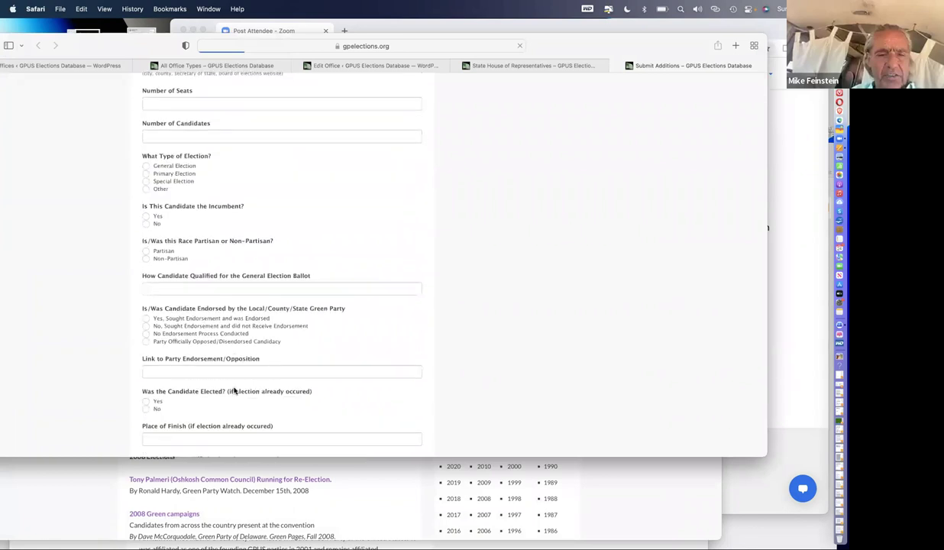
{"action": "scroll", "coordinate": [234, 389], "scroll_direction": "down", "scroll_amount": 2}
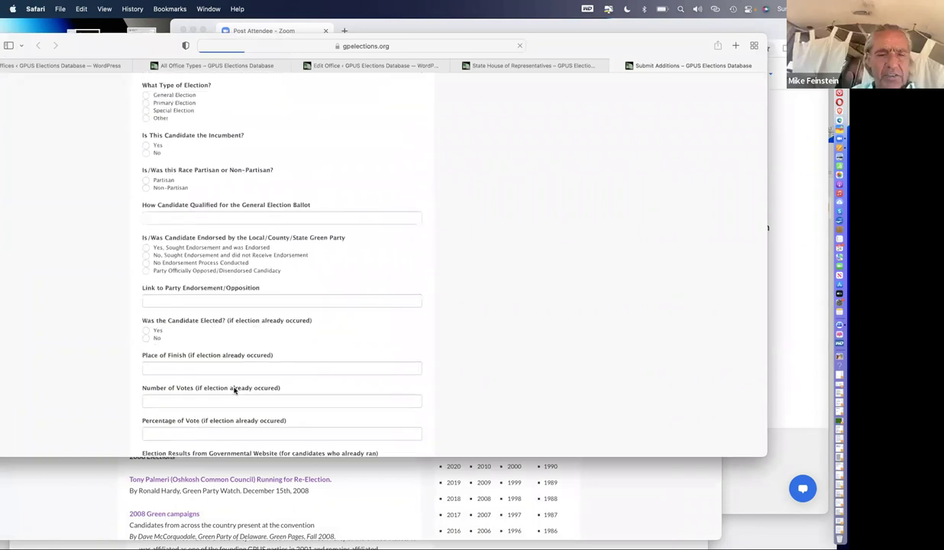
{"action": "scroll", "coordinate": [233, 390], "scroll_direction": "down", "scroll_amount": 2}
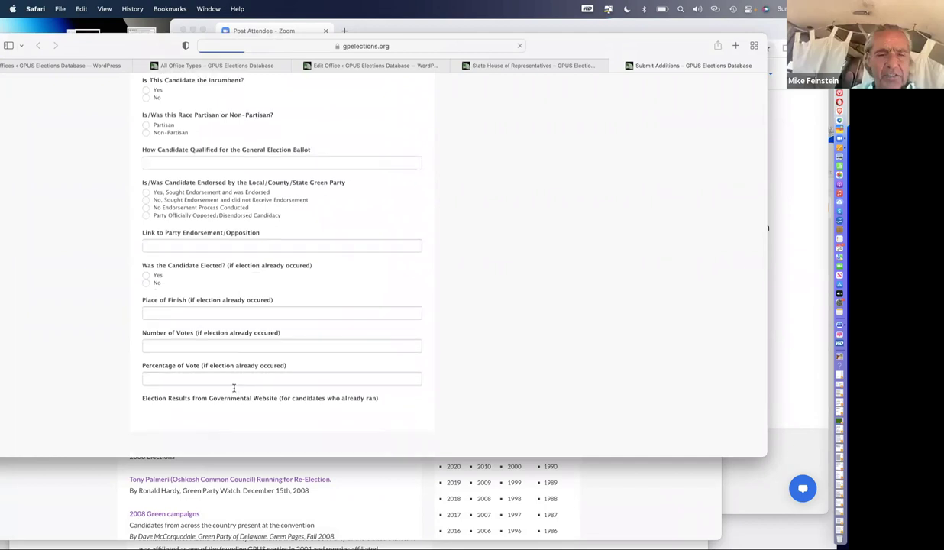
{"action": "scroll", "coordinate": [234, 389], "scroll_direction": "up", "scroll_amount": 1}
{"action": "scroll", "coordinate": [233, 389], "scroll_direction": "up", "scroll_amount": 10}
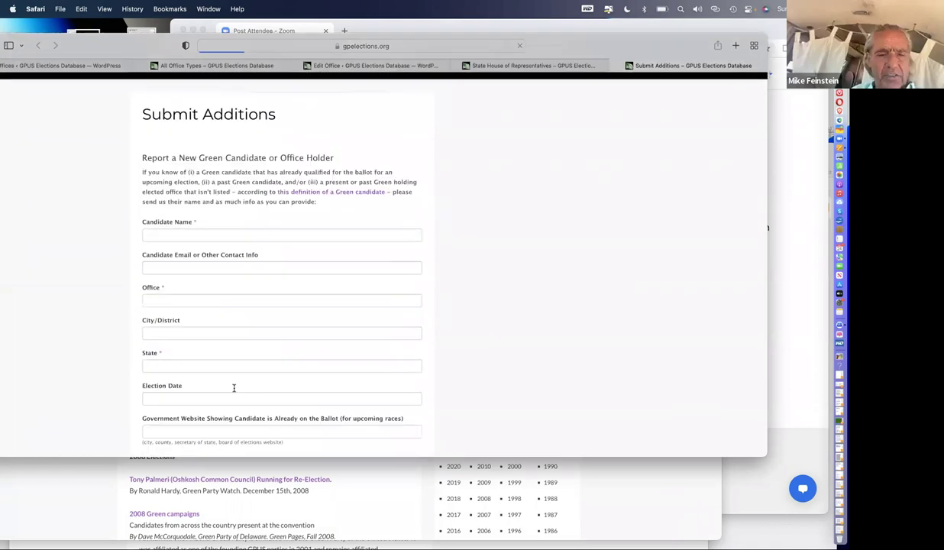
{"action": "scroll", "coordinate": [234, 388], "scroll_direction": "up", "scroll_amount": 5}
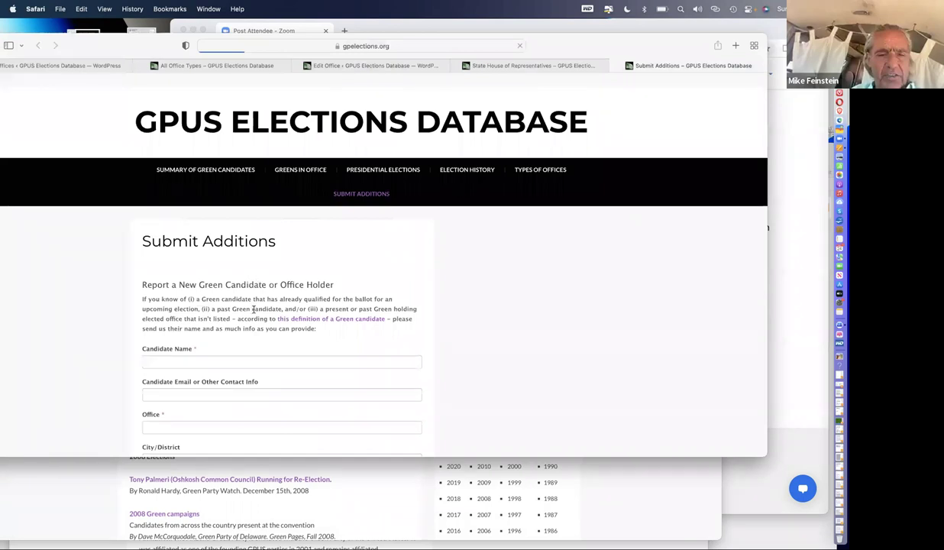
{"action": "scroll", "coordinate": [254, 306], "scroll_direction": "down", "scroll_amount": 3}
{"action": "scroll", "coordinate": [254, 308], "scroll_direction": "down", "scroll_amount": 10}
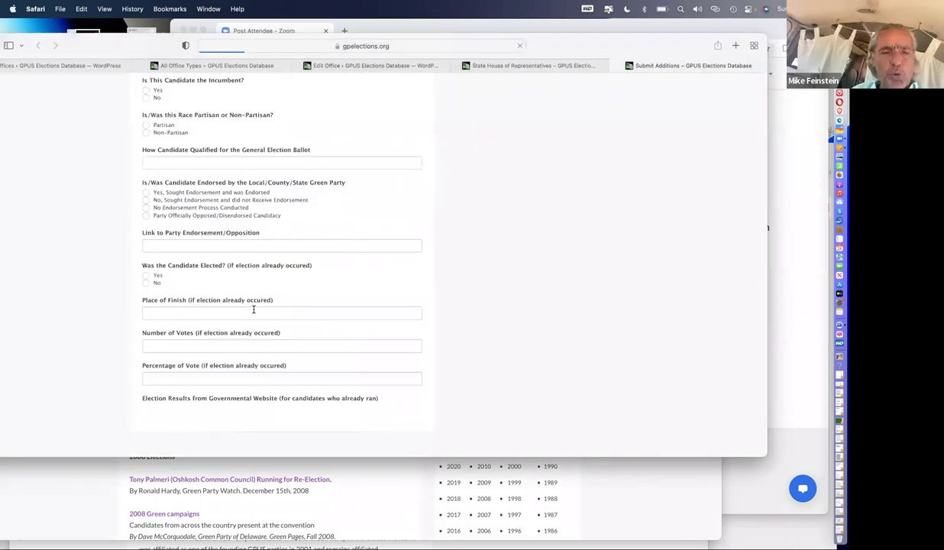
{"action": "scroll", "coordinate": [253, 313], "scroll_direction": "up", "scroll_amount": 2}
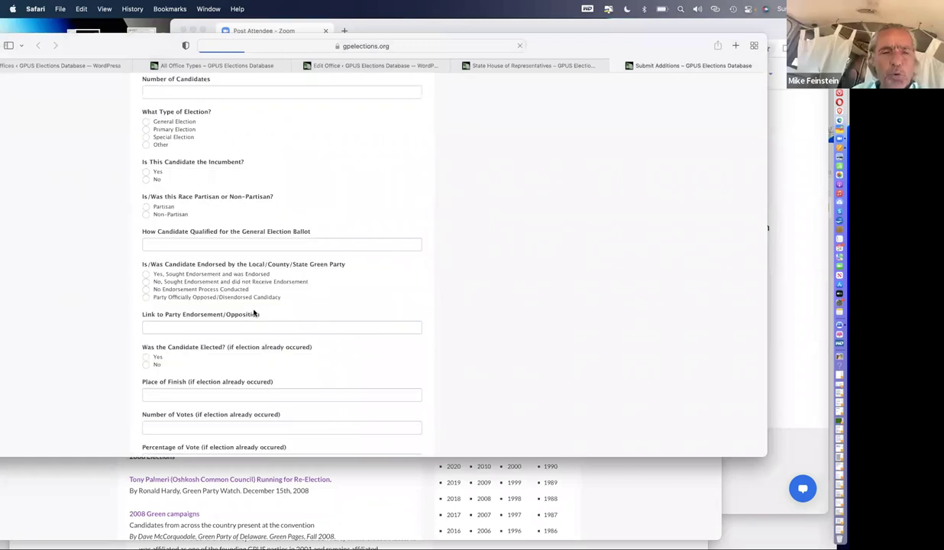
{"action": "scroll", "coordinate": [254, 310], "scroll_direction": "up", "scroll_amount": 4}
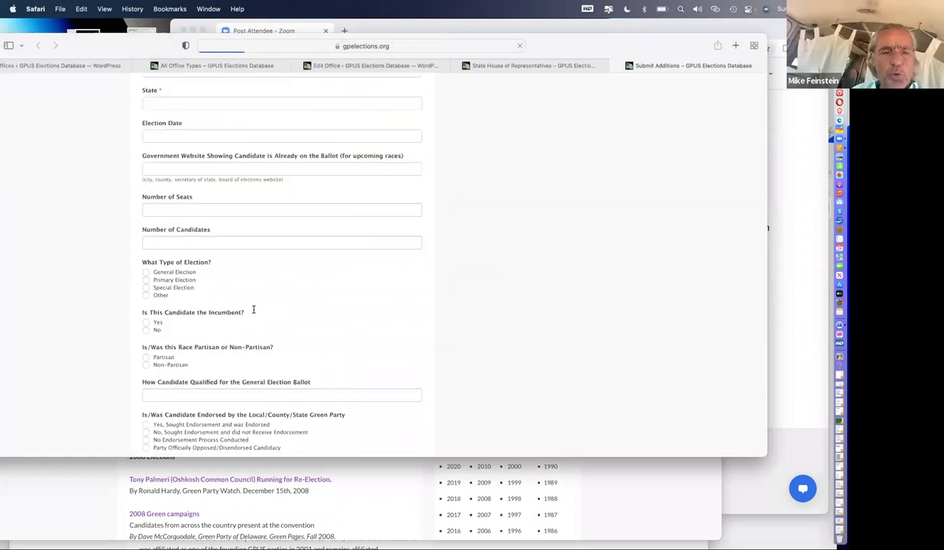
{"action": "scroll", "coordinate": [253, 308], "scroll_direction": "down", "scroll_amount": 5}
{"action": "scroll", "coordinate": [253, 312], "scroll_direction": "up", "scroll_amount": 15}
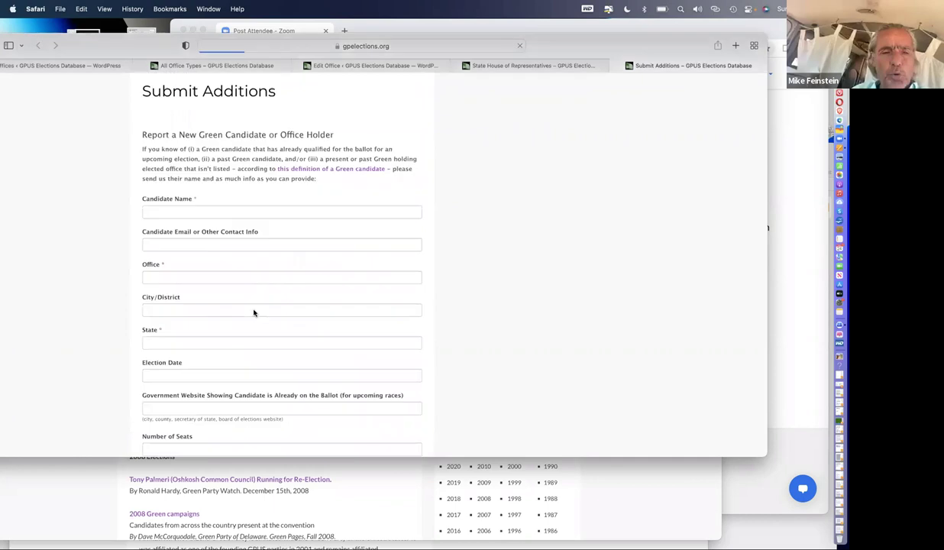
{"action": "scroll", "coordinate": [306, 229], "scroll_direction": "up", "scroll_amount": 3}
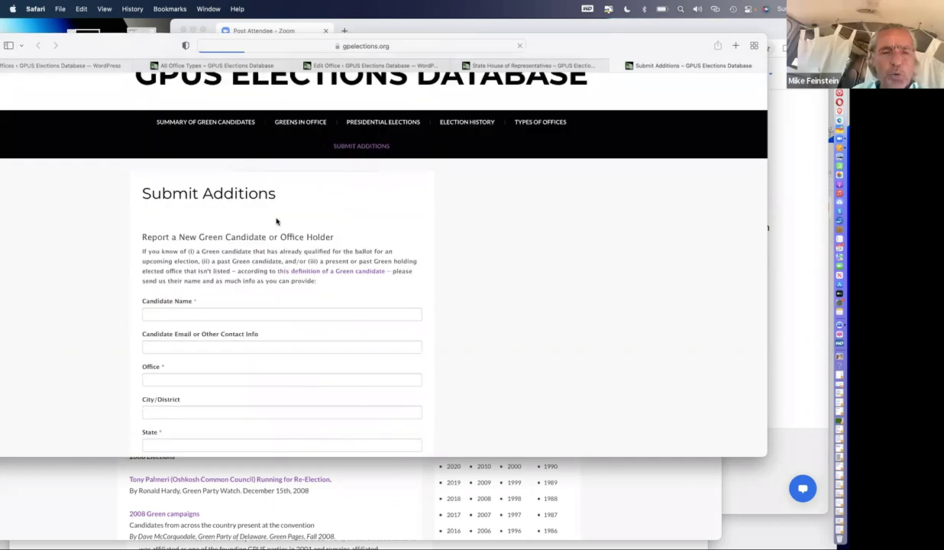
Step: Move the Submit Additions window aside, bring up the Year By Year Candidate Totals page in the other window and look through its tables
{"action": "mouse_move", "coordinate": [356, 150]}
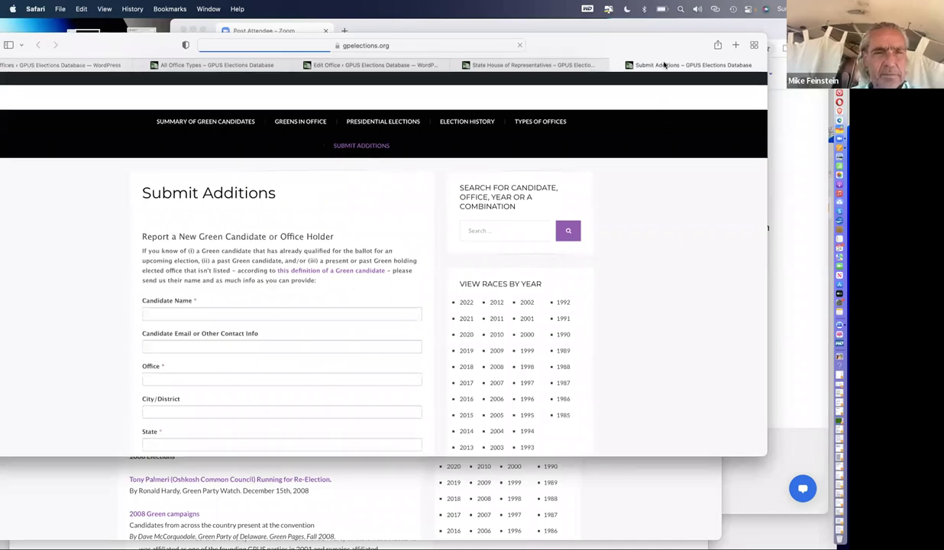
{"action": "key", "text": "ctrl+Up"}
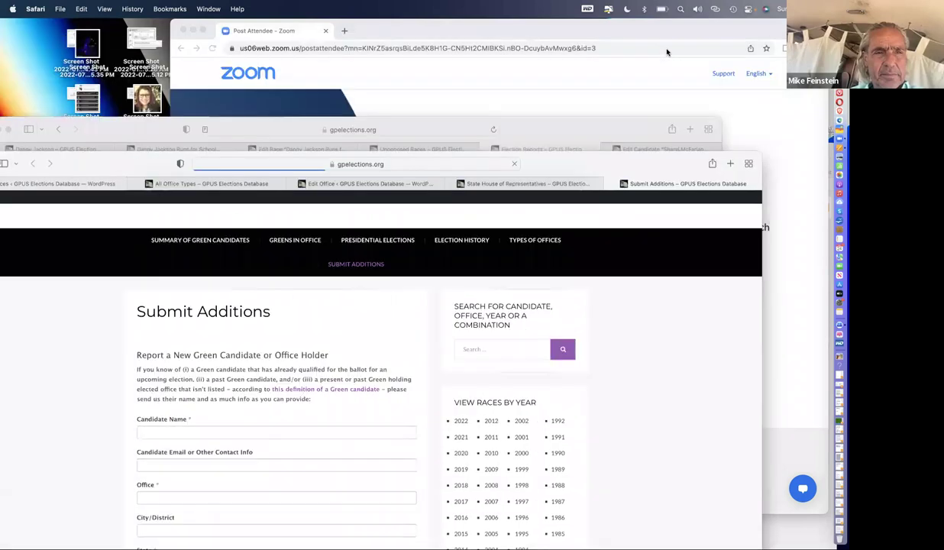
{"action": "key", "text": "ctrl+Up"}
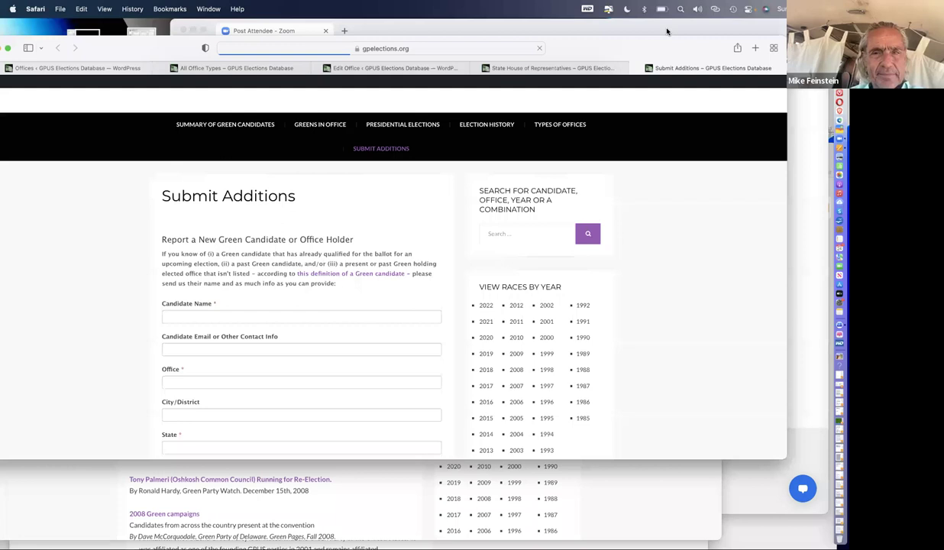
{"action": "left_click_drag", "start_coordinate": [666, 31], "coordinate": [691, 14]}
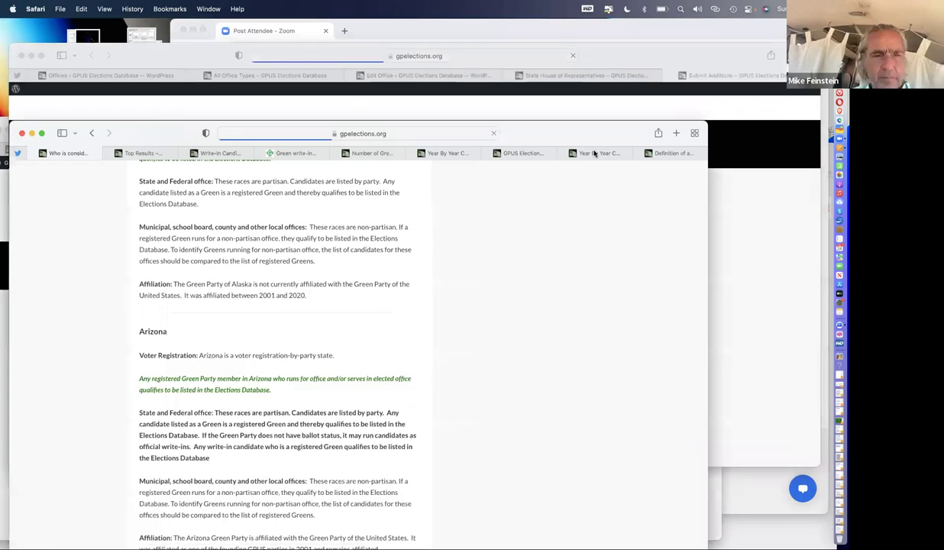
{"action": "mouse_move", "coordinate": [595, 153]}
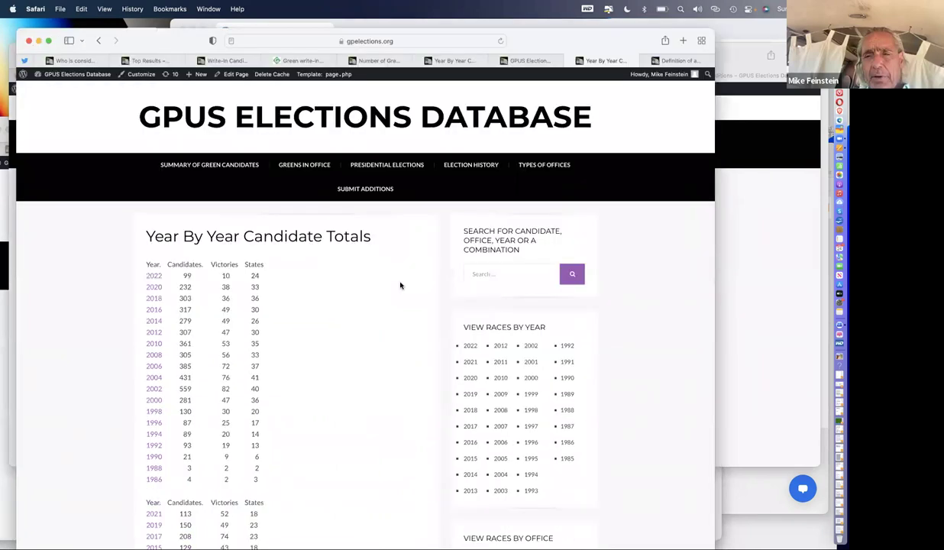
{"action": "scroll", "coordinate": [401, 286], "scroll_direction": "down", "scroll_amount": 3}
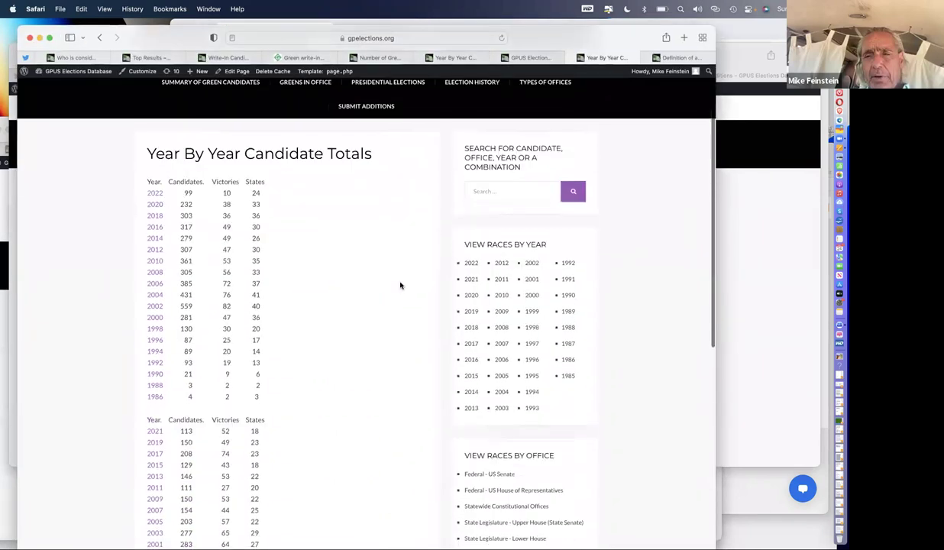
{"action": "scroll", "coordinate": [400, 286], "scroll_direction": "down", "scroll_amount": 1}
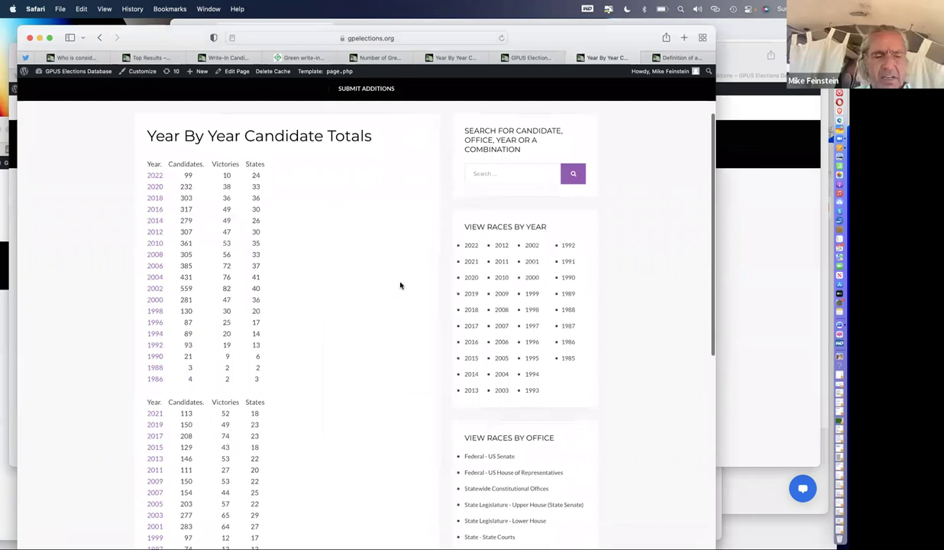
Step: Review the even-year candidate totals table and highlight the candidate counts for 2020 and 1998
{"action": "scroll", "coordinate": [400, 286], "scroll_direction": "down", "scroll_amount": 2}
{"action": "scroll", "coordinate": [401, 285], "scroll_direction": "down", "scroll_amount": 1}
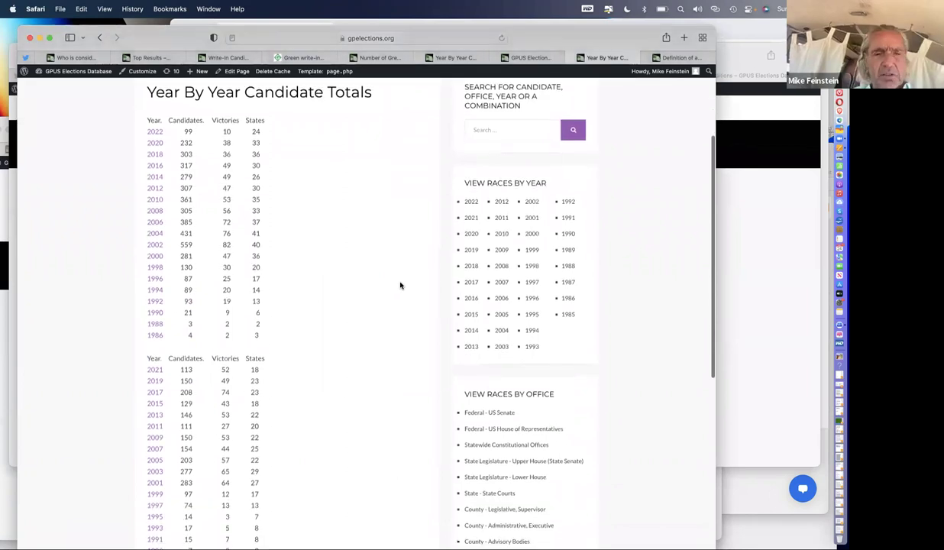
{"action": "scroll", "coordinate": [400, 286], "scroll_direction": "down", "scroll_amount": 1}
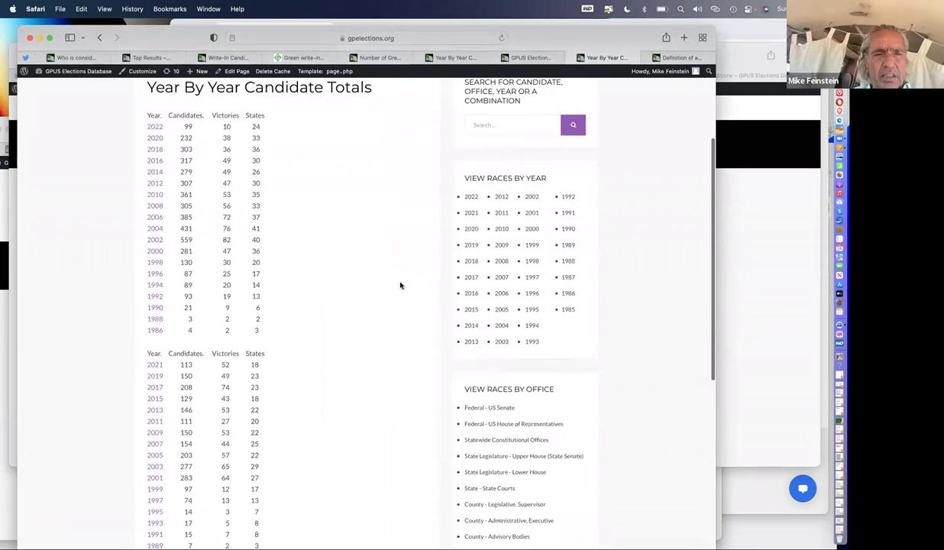
{"action": "scroll", "coordinate": [400, 286], "scroll_direction": "down", "scroll_amount": 2}
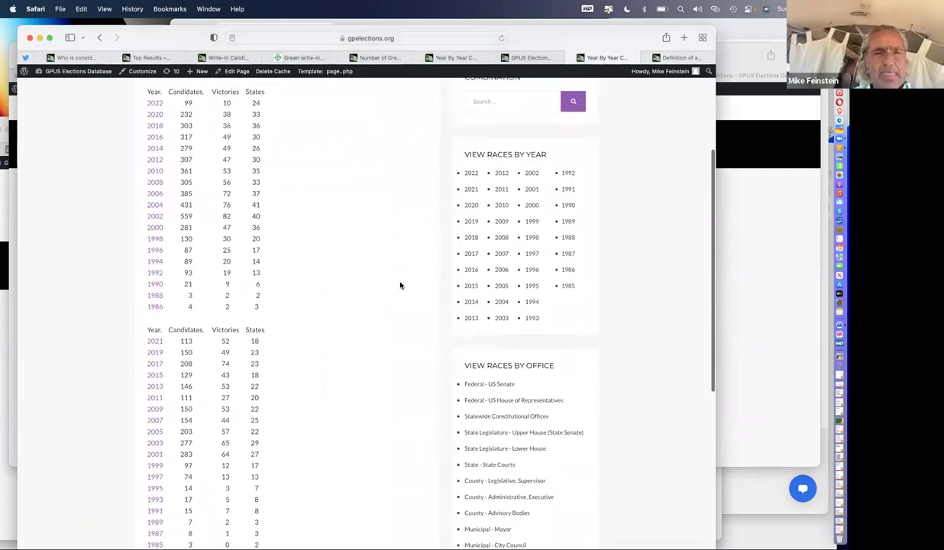
{"action": "scroll", "coordinate": [400, 286], "scroll_direction": "up", "scroll_amount": 1}
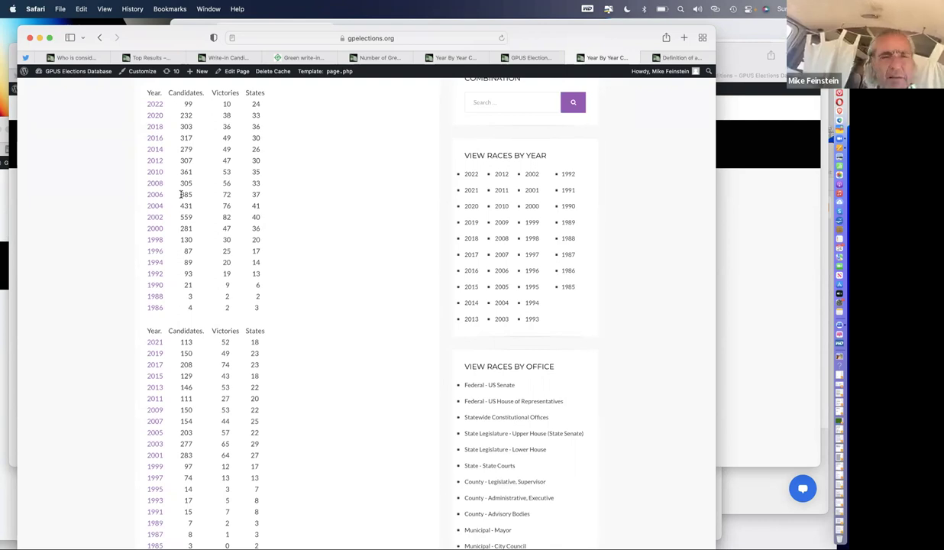
{"action": "scroll", "coordinate": [181, 194], "scroll_direction": "up", "scroll_amount": 1}
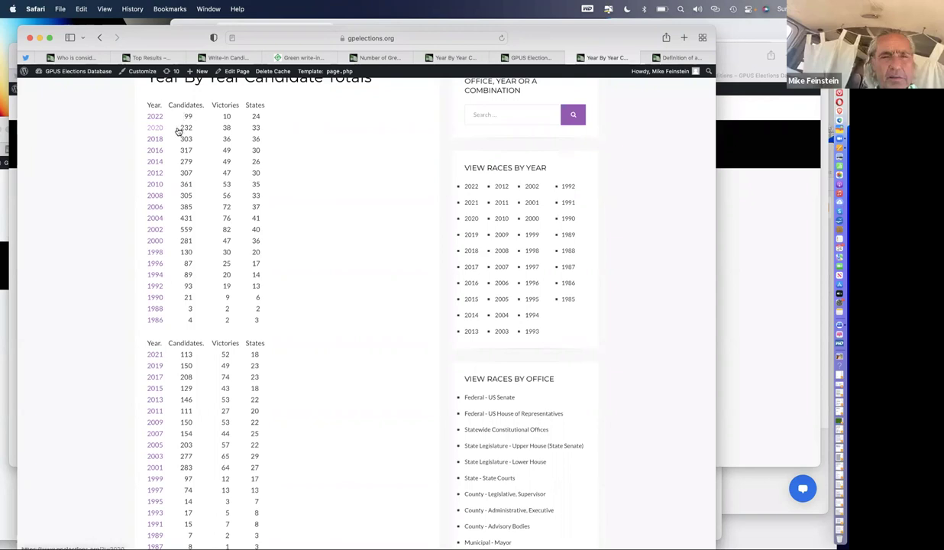
{"action": "left_click_drag", "start_coordinate": [177, 127], "coordinate": [190, 127]}
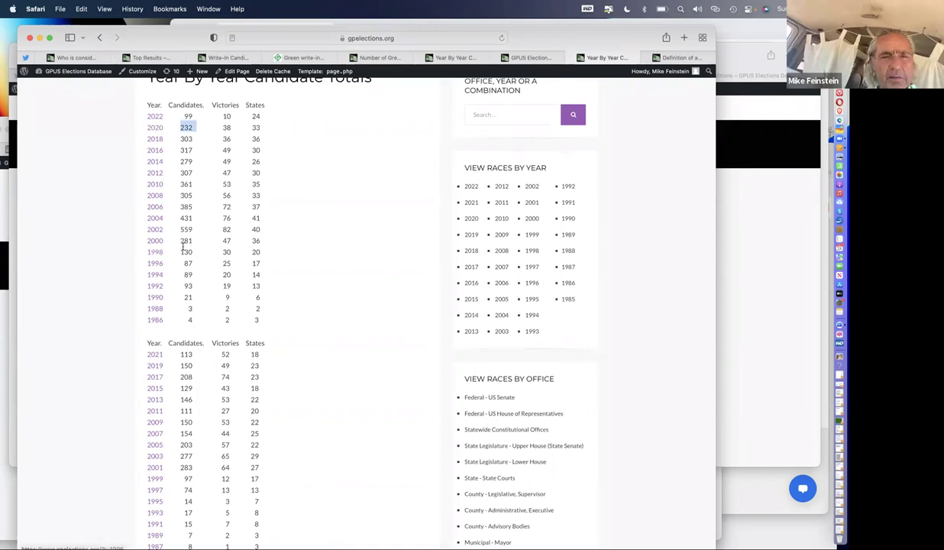
{"action": "left_click_drag", "start_coordinate": [181, 252], "coordinate": [192, 250]}
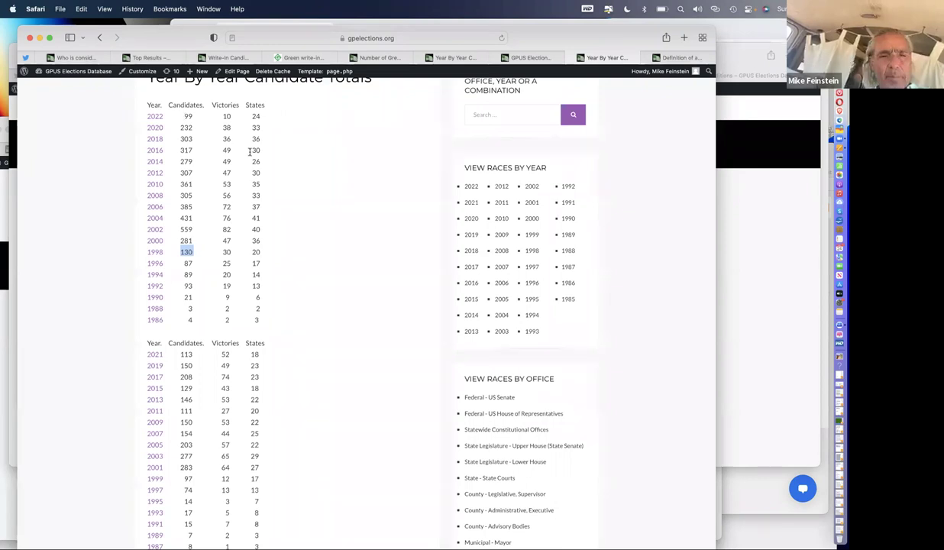
Step: Highlight the 2021 candidate count in the odd-year totals table, return to the even-year table and clear the highlight
{"action": "scroll", "coordinate": [250, 151], "scroll_direction": "down", "scroll_amount": 2}
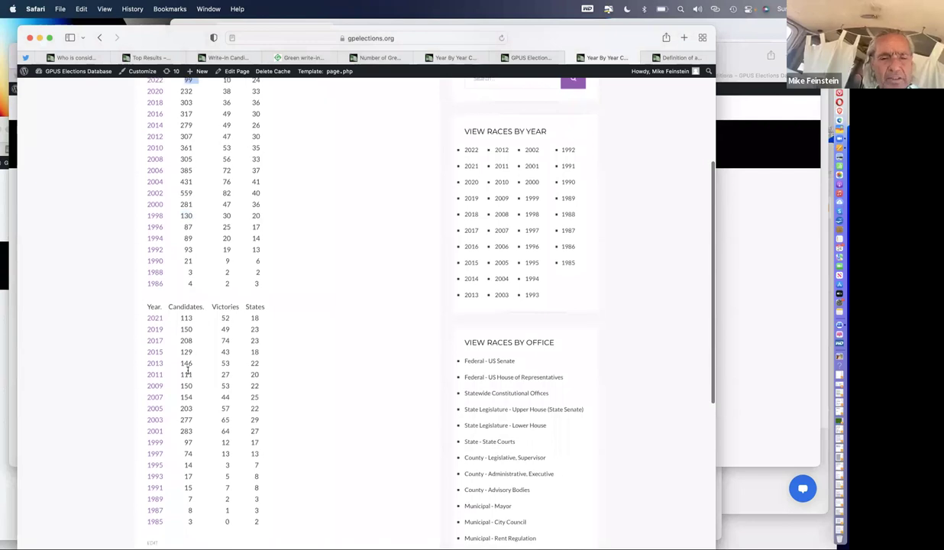
{"action": "scroll", "coordinate": [183, 393], "scroll_direction": "down", "scroll_amount": 1}
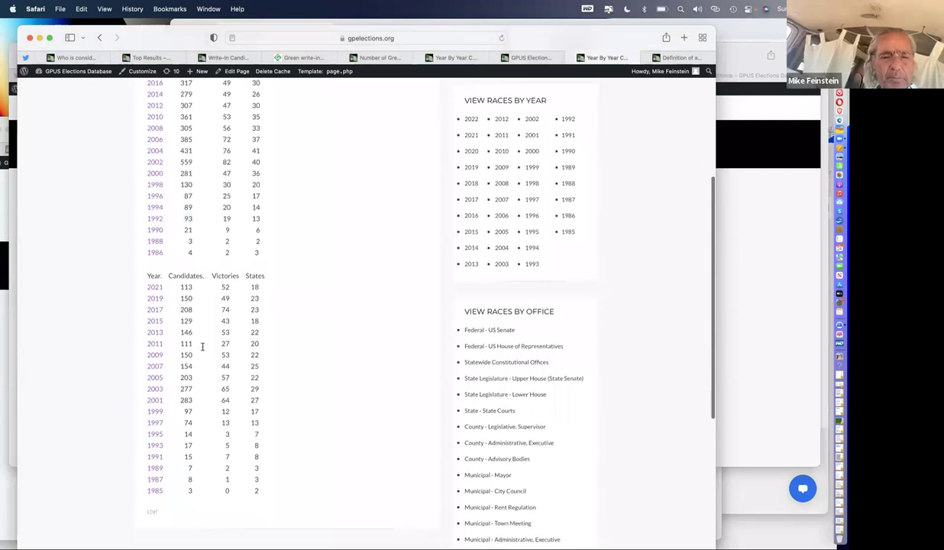
{"action": "double_click", "coordinate": [188, 287]}
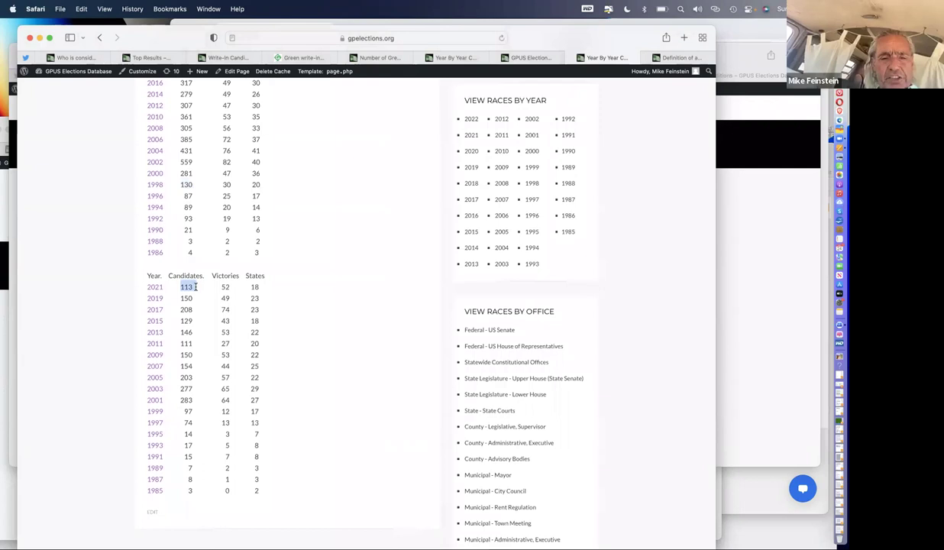
{"action": "scroll", "coordinate": [196, 287], "scroll_direction": "up", "scroll_amount": 2}
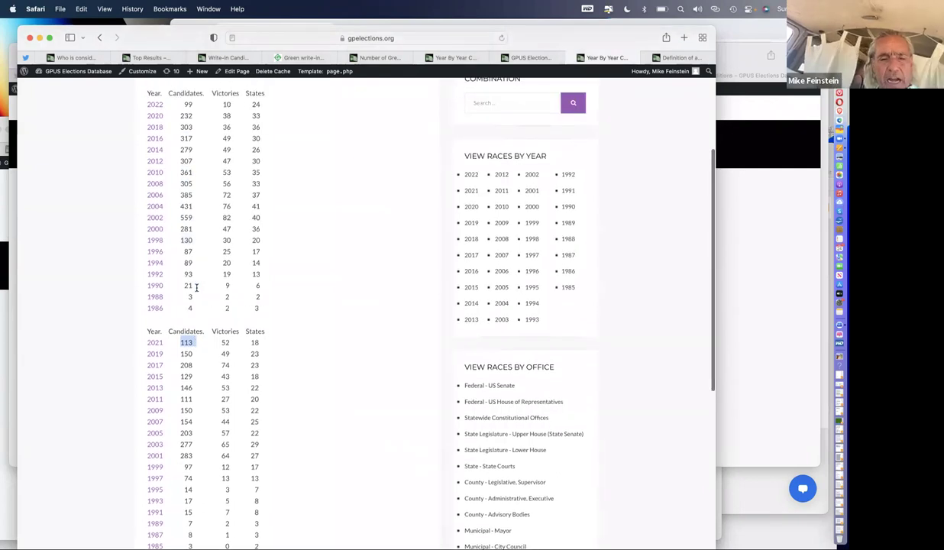
{"action": "left_click", "coordinate": [125, 290]}
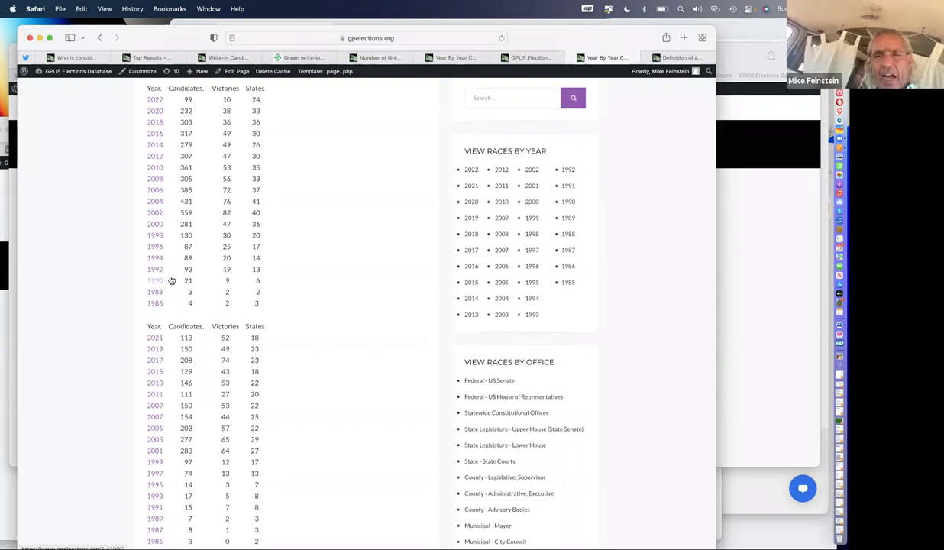
{"action": "scroll", "coordinate": [172, 280], "scroll_direction": "down", "scroll_amount": 1}
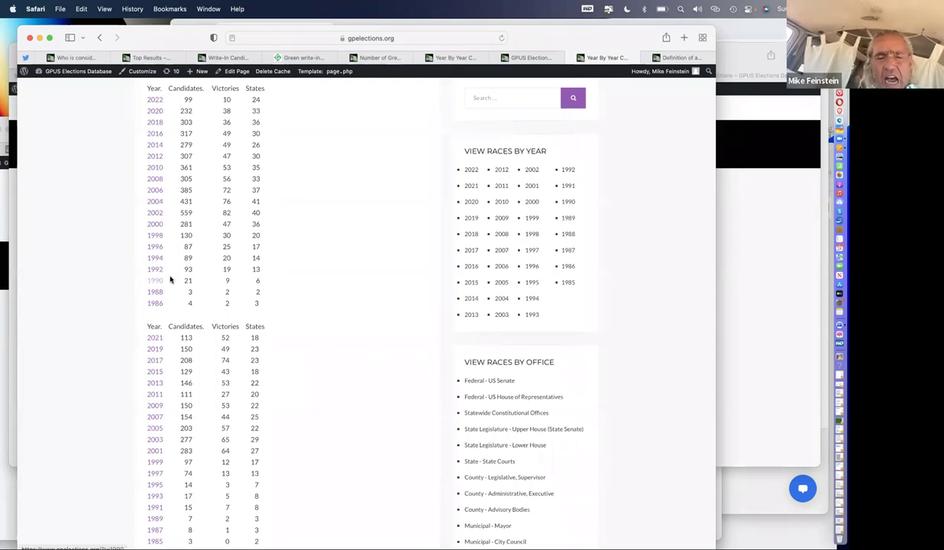
{"action": "scroll", "coordinate": [171, 280], "scroll_direction": "up", "scroll_amount": 1}
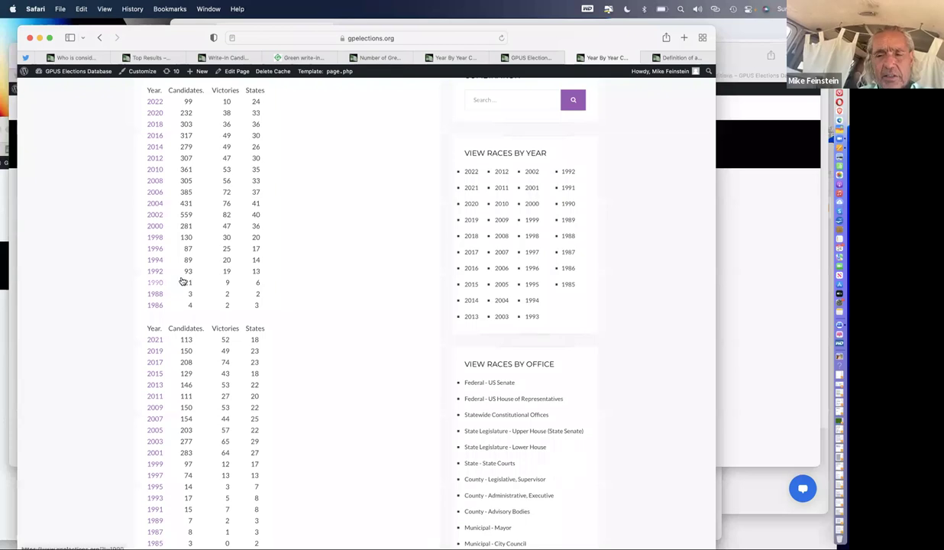
{"action": "scroll", "coordinate": [182, 280], "scroll_direction": "up", "scroll_amount": 1}
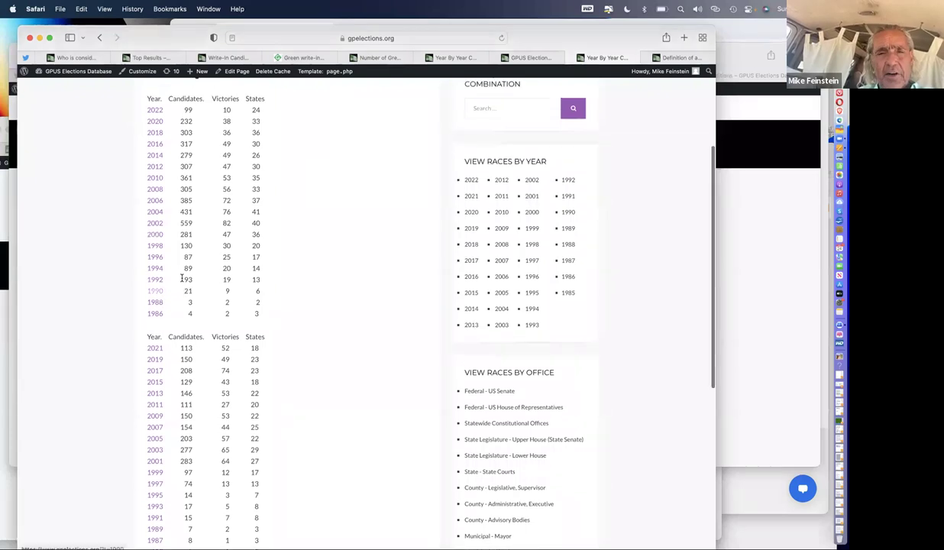
{"action": "scroll", "coordinate": [182, 279], "scroll_direction": "down", "scroll_amount": 1}
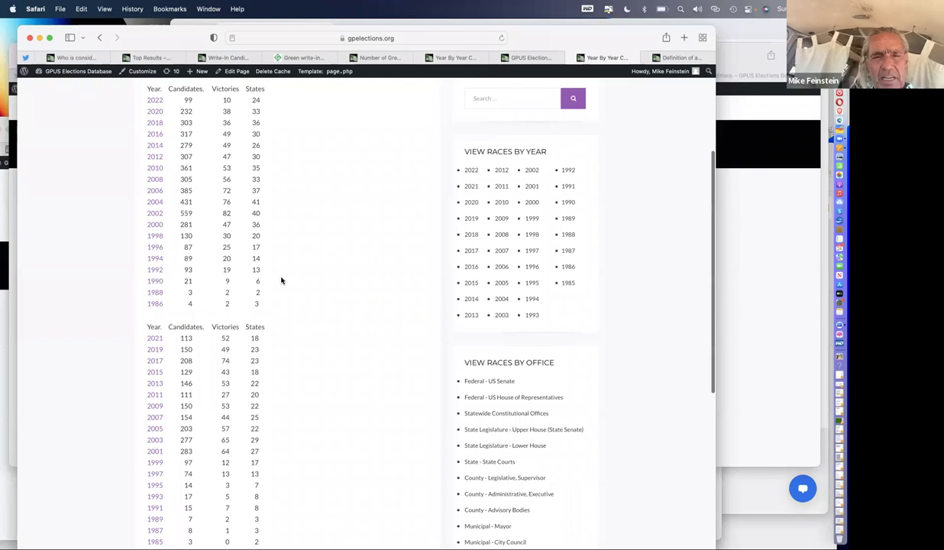
{"action": "scroll", "coordinate": [281, 281], "scroll_direction": "up", "scroll_amount": 1}
{"action": "scroll", "coordinate": [281, 281], "scroll_direction": "down", "scroll_amount": 1}
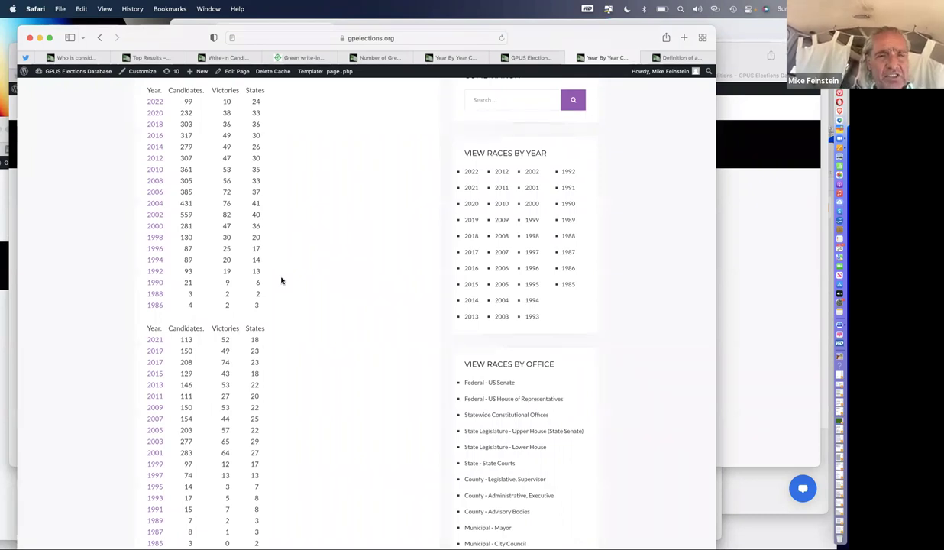
Step: Open the Greens in Office page and go to the Maine section of its state-by-state list
{"action": "scroll", "coordinate": [302, 168], "scroll_direction": "up", "scroll_amount": 5}
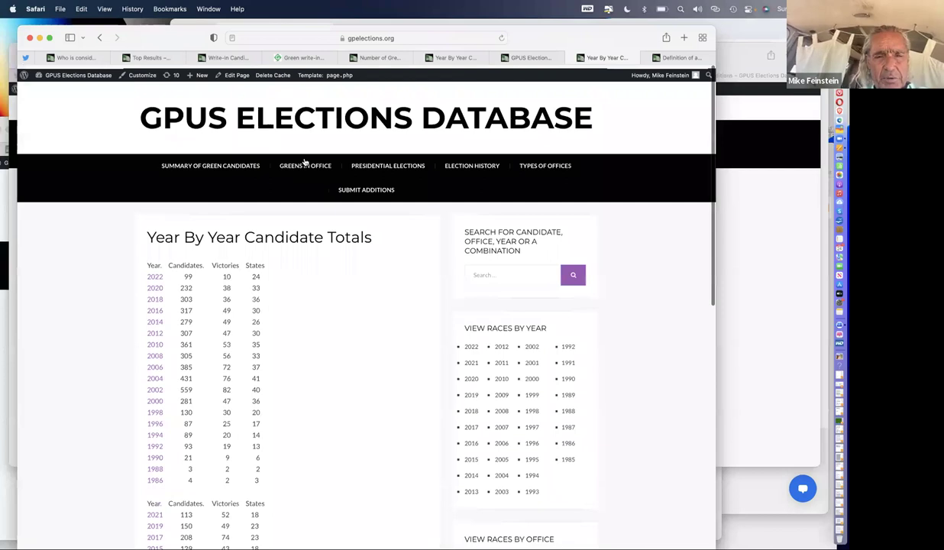
{"action": "left_click", "coordinate": [306, 161]}
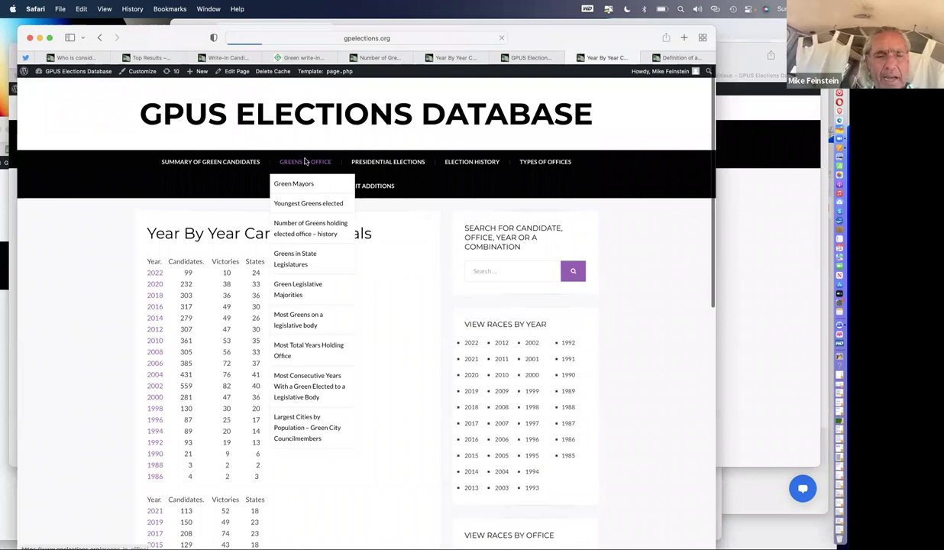
{"action": "left_click", "coordinate": [178, 261]}
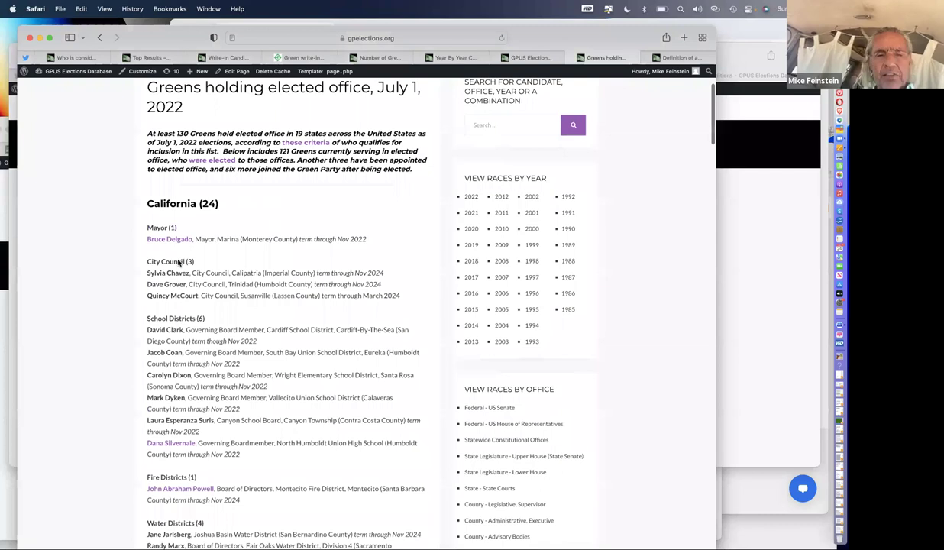
{"action": "scroll", "coordinate": [179, 262], "scroll_direction": "down", "scroll_amount": 15}
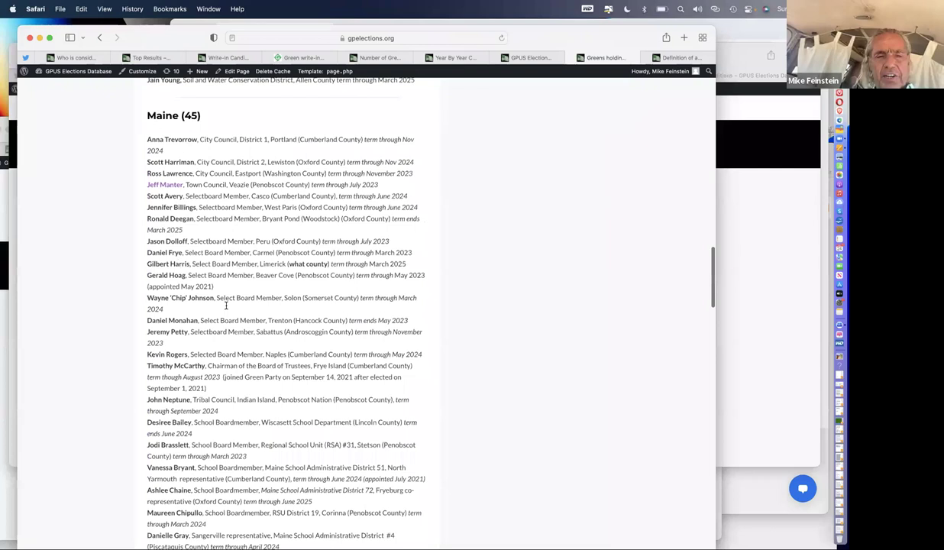
Step: Read through Maine's list of elected Greens, from city council to school board members, and return to its beginning
{"action": "scroll", "coordinate": [226, 305], "scroll_direction": "down", "scroll_amount": 1}
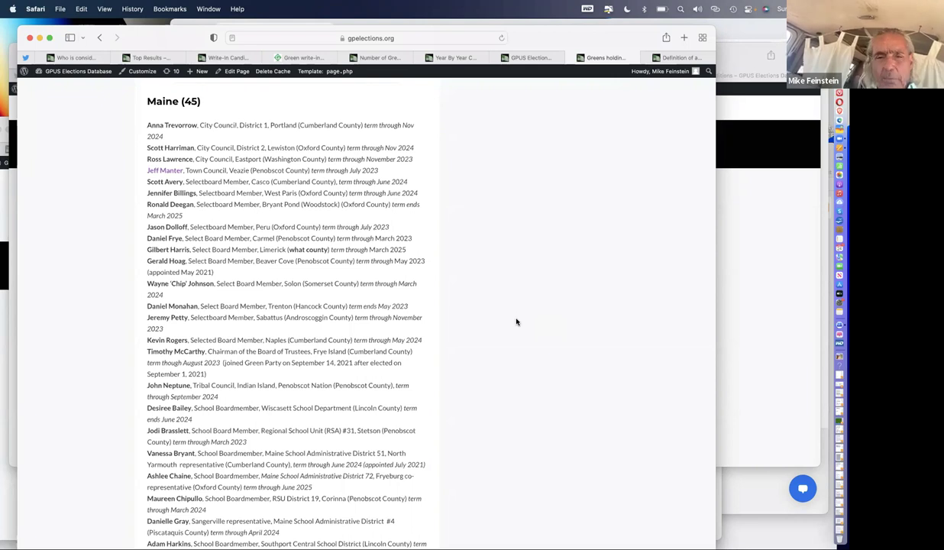
{"action": "scroll", "coordinate": [453, 311], "scroll_direction": "down", "scroll_amount": 3}
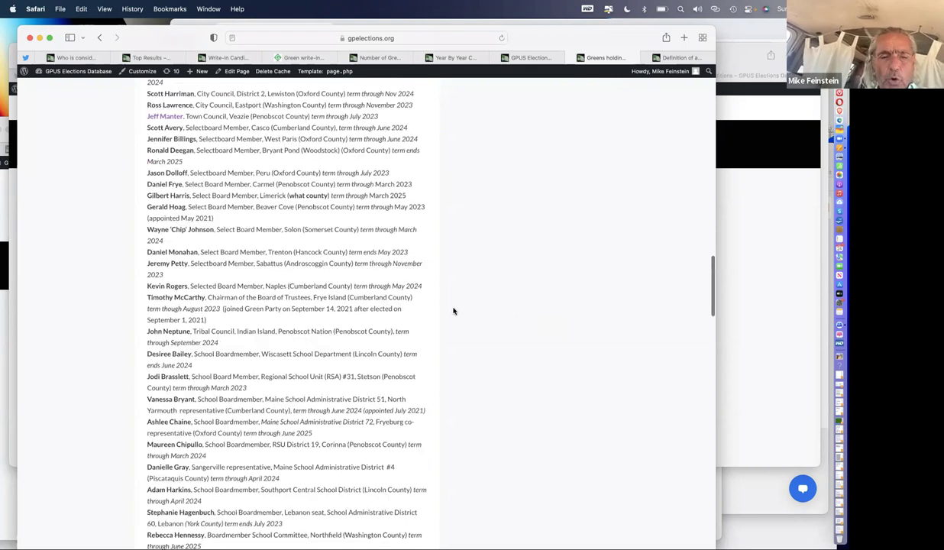
{"action": "scroll", "coordinate": [453, 311], "scroll_direction": "down", "scroll_amount": 1}
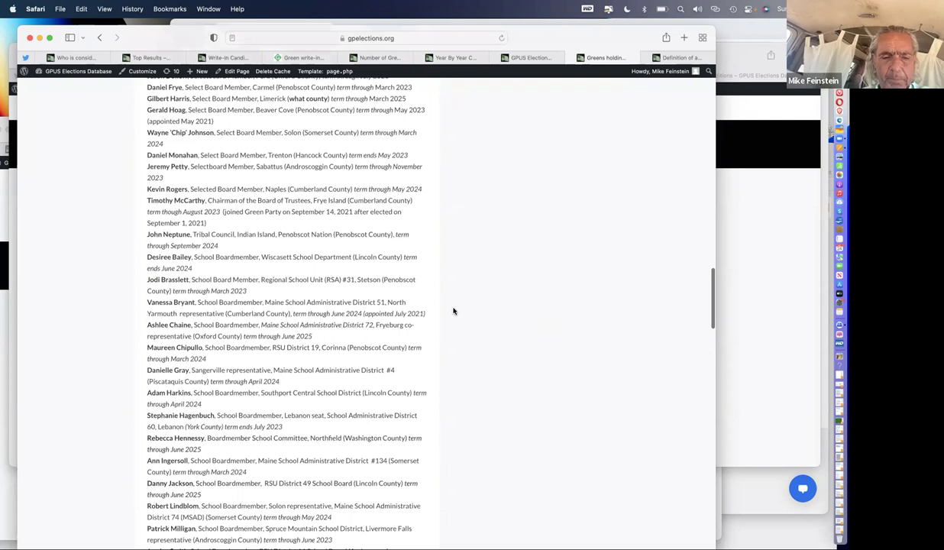
{"action": "scroll", "coordinate": [453, 310], "scroll_direction": "down", "scroll_amount": 3}
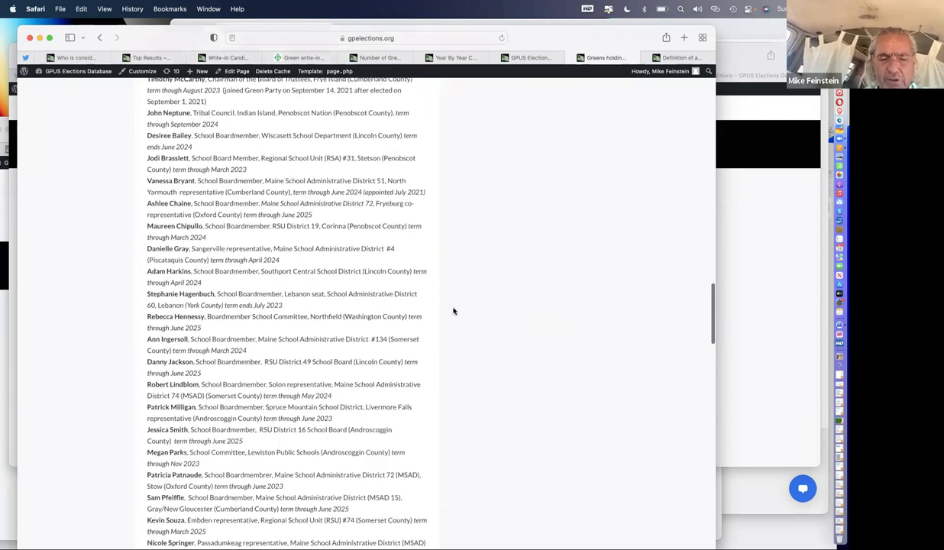
{"action": "scroll", "coordinate": [453, 311], "scroll_direction": "down", "scroll_amount": 3}
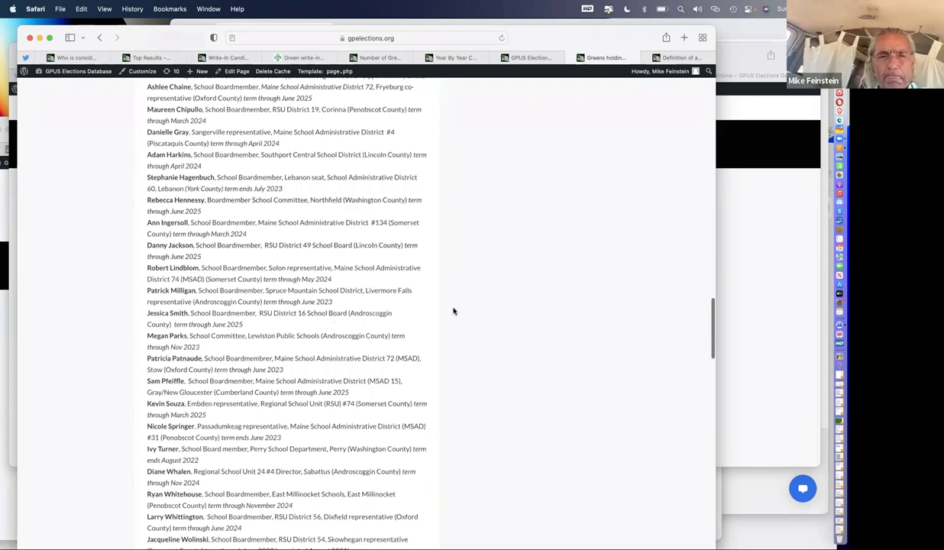
{"action": "scroll", "coordinate": [453, 311], "scroll_direction": "up", "scroll_amount": 10}
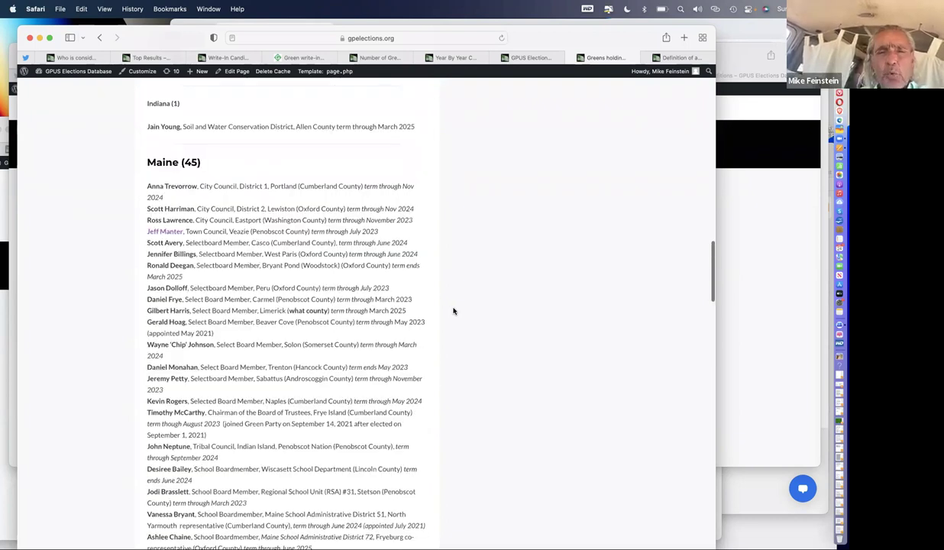
{"action": "scroll", "coordinate": [453, 311], "scroll_direction": "down", "scroll_amount": 2}
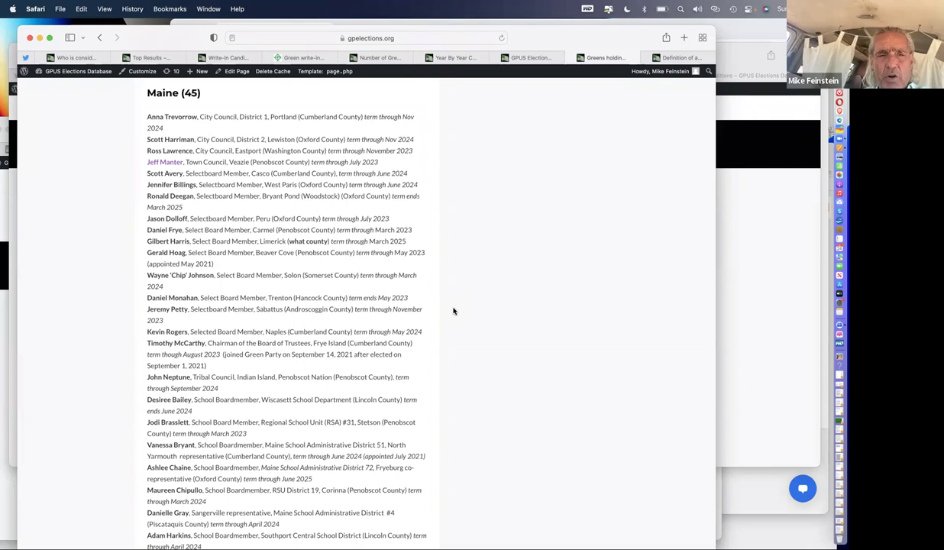
{"action": "scroll", "coordinate": [452, 311], "scroll_direction": "down", "scroll_amount": 1}
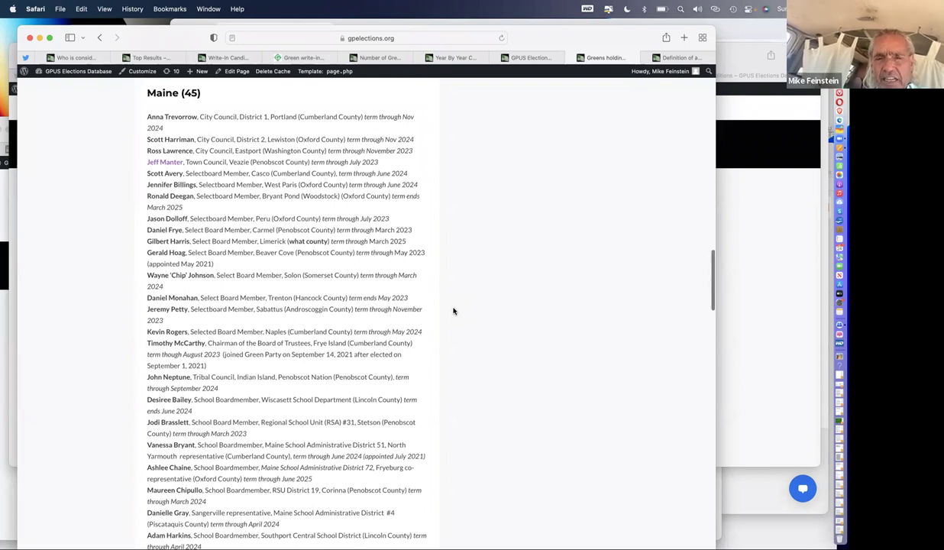
{"action": "scroll", "coordinate": [401, 278], "scroll_direction": "up", "scroll_amount": 1}
{"action": "scroll", "coordinate": [400, 278], "scroll_direction": "down", "scroll_amount": 1}
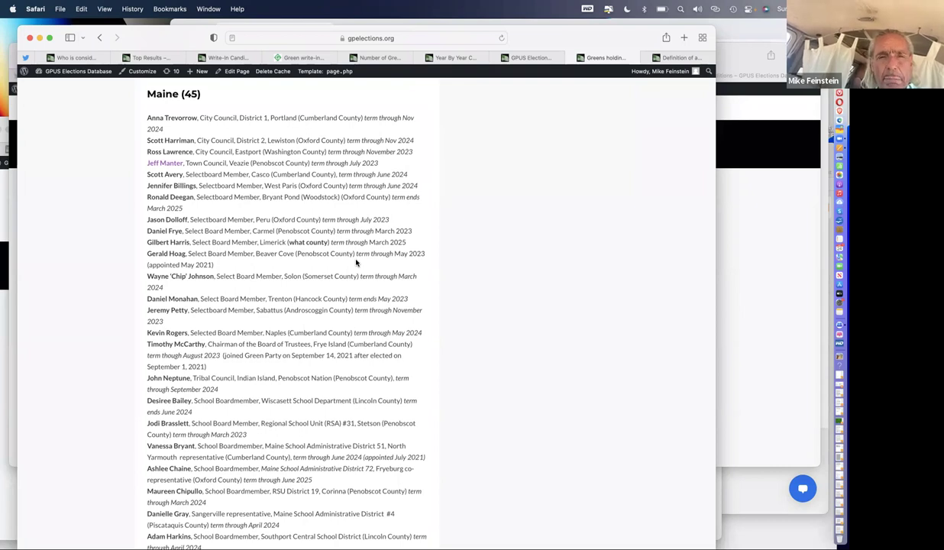
{"action": "scroll", "coordinate": [356, 262], "scroll_direction": "up", "scroll_amount": 2}
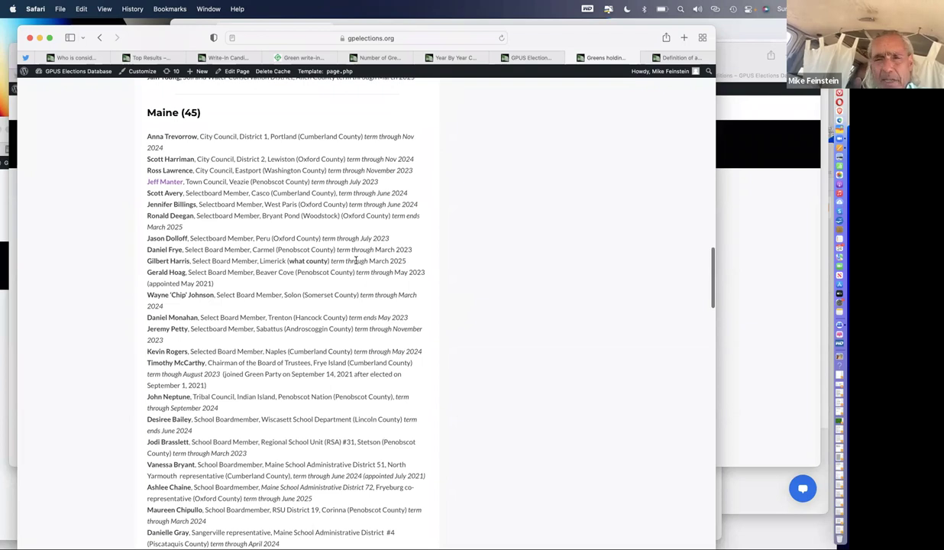
{"action": "scroll", "coordinate": [356, 261], "scroll_direction": "down", "scroll_amount": 1}
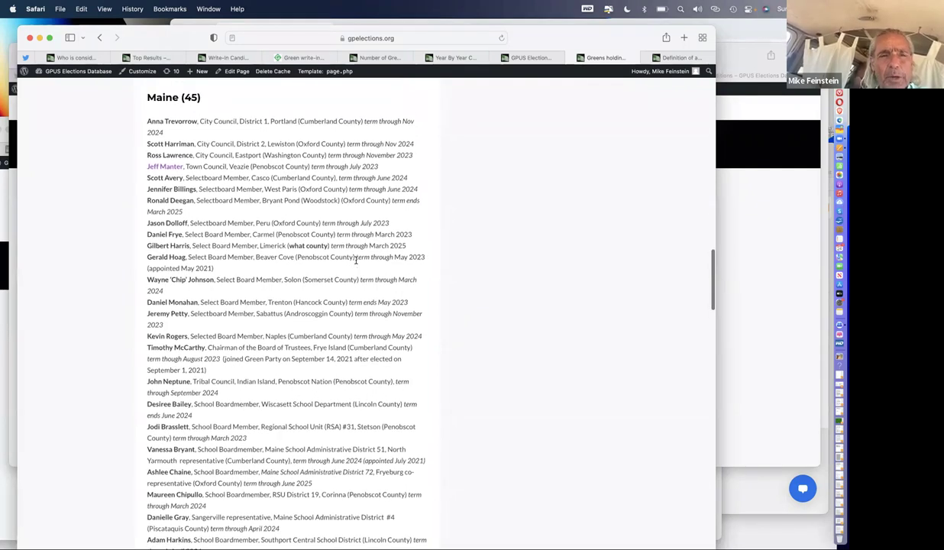
{"action": "scroll", "coordinate": [356, 262], "scroll_direction": "down", "scroll_amount": 1}
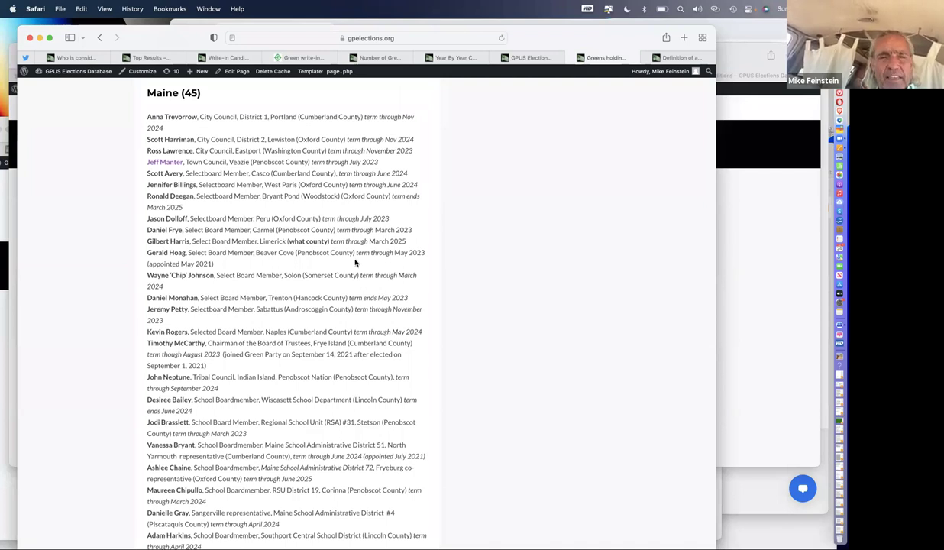
{"action": "scroll", "coordinate": [356, 262], "scroll_direction": "up", "scroll_amount": 1}
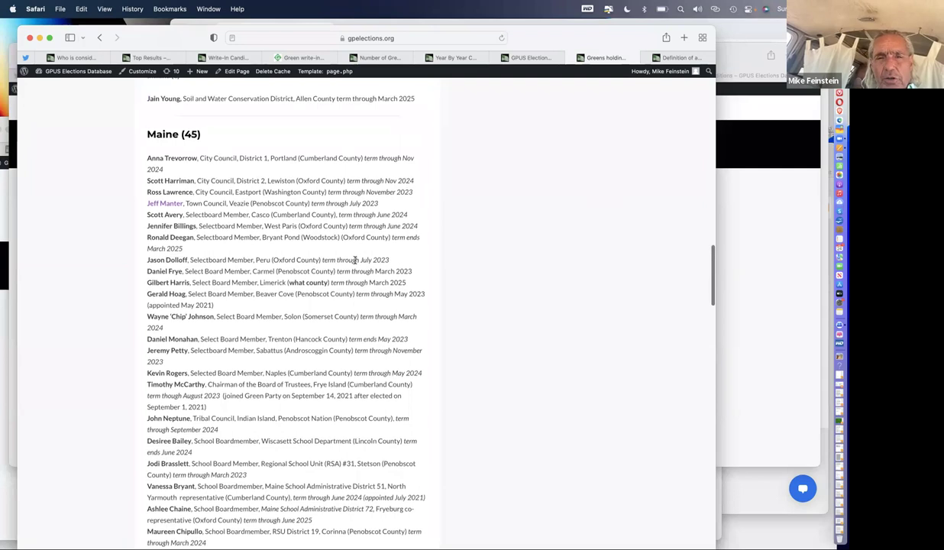
{"action": "scroll", "coordinate": [355, 261], "scroll_direction": "down", "scroll_amount": 1}
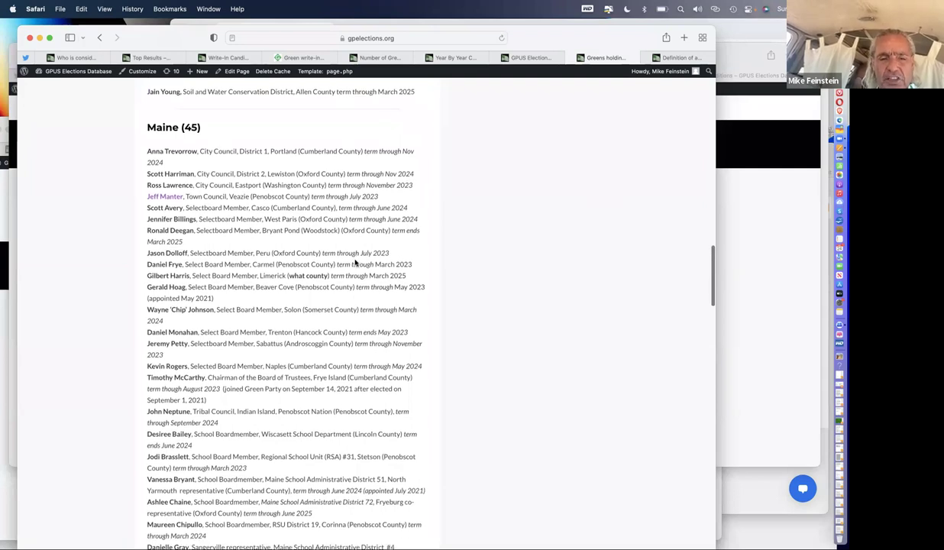
Step: Go past Maine to the Massachusetts section and highlight its full list of elected Greens
{"action": "scroll", "coordinate": [355, 262], "scroll_direction": "down", "scroll_amount": 6}
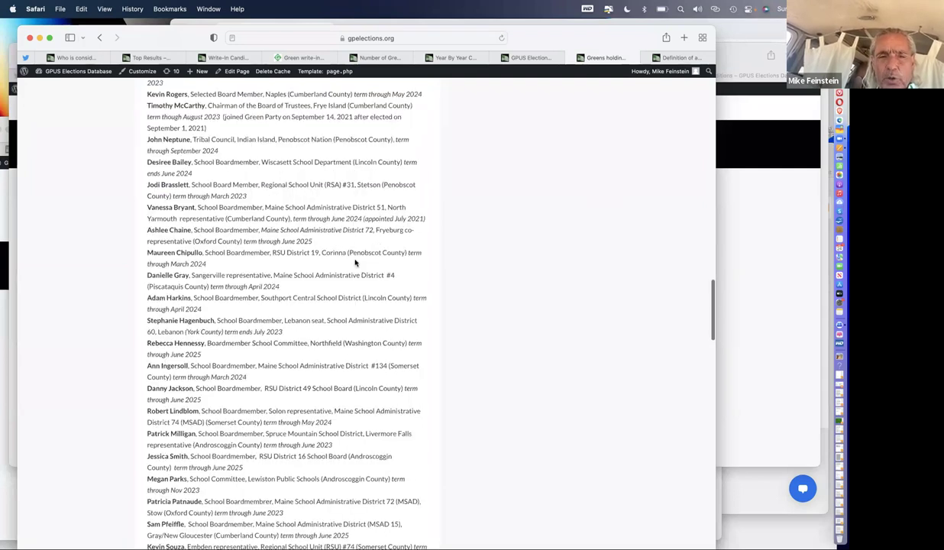
{"action": "scroll", "coordinate": [355, 261], "scroll_direction": "down", "scroll_amount": 10}
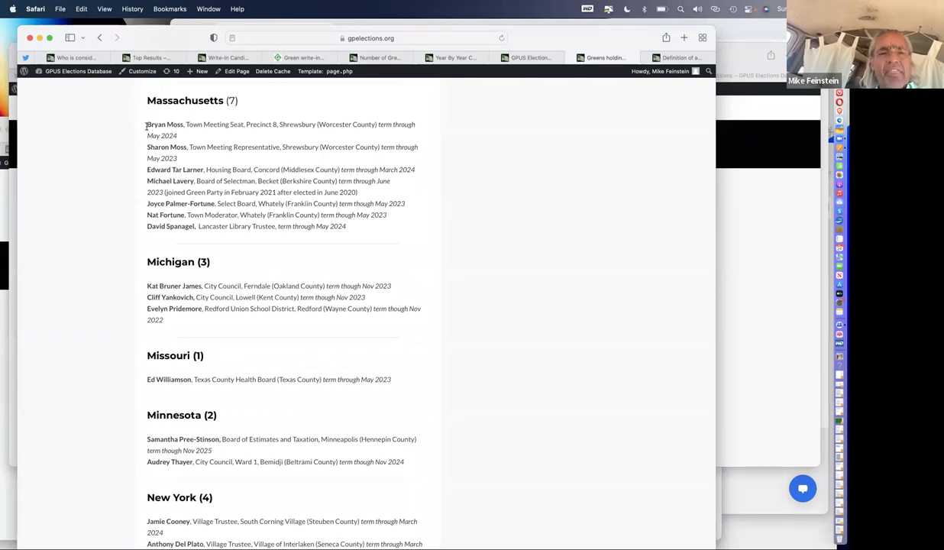
{"action": "triple_click", "coordinate": [321, 227]}
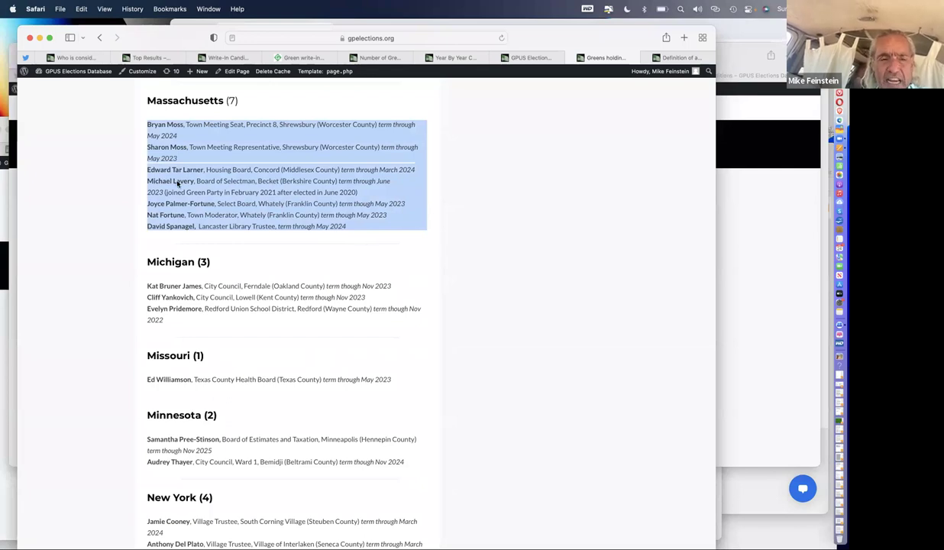
Step: Continue to the New York section and highlight its heading and list of elected Greens
{"action": "scroll", "coordinate": [336, 267], "scroll_direction": "down", "scroll_amount": 5}
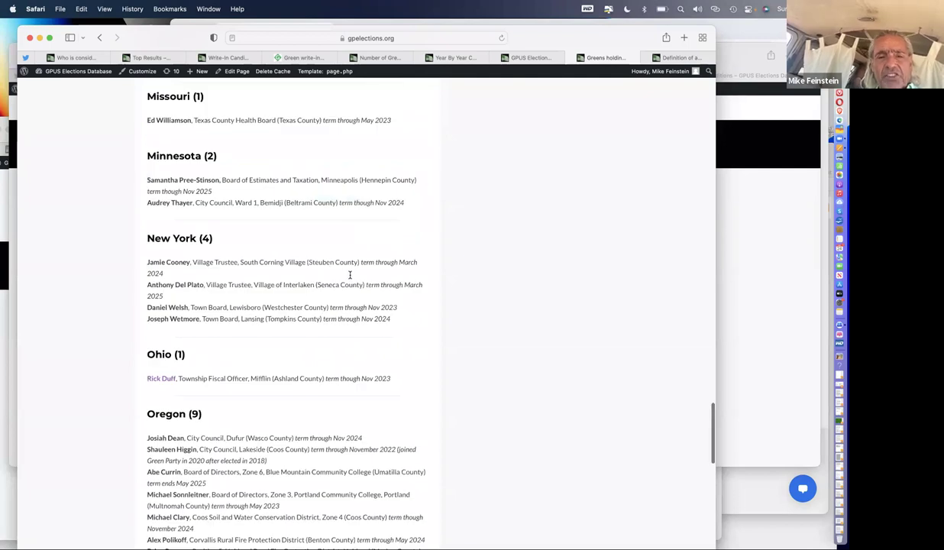
{"action": "triple_click", "coordinate": [350, 275]}
{"action": "scroll", "coordinate": [350, 275], "scroll_direction": "down", "scroll_amount": 2}
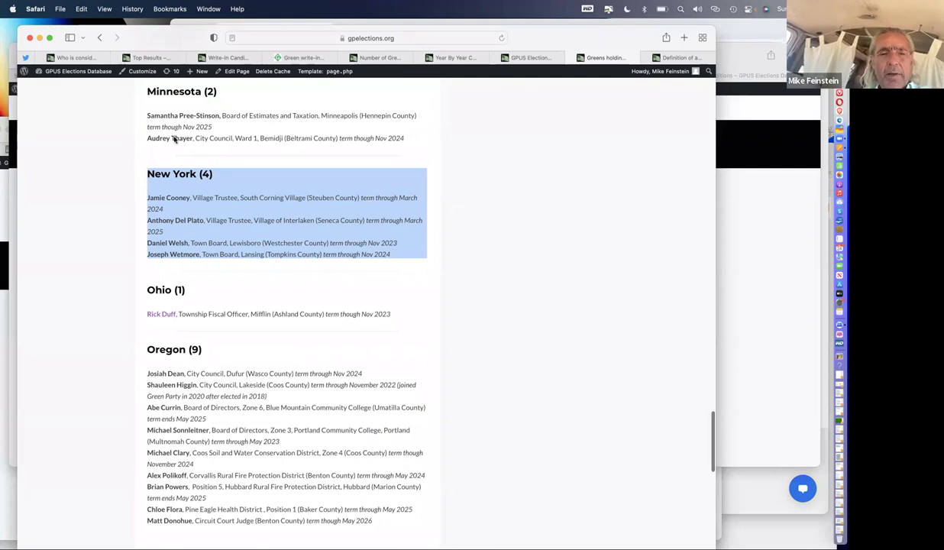
Step: Clear the New York highlight and highlight the Oregon section from its heading through the Circuit Court Judge entry
{"action": "left_click", "coordinate": [350, 270]}
{"action": "scroll", "coordinate": [371, 304], "scroll_direction": "down", "scroll_amount": 5}
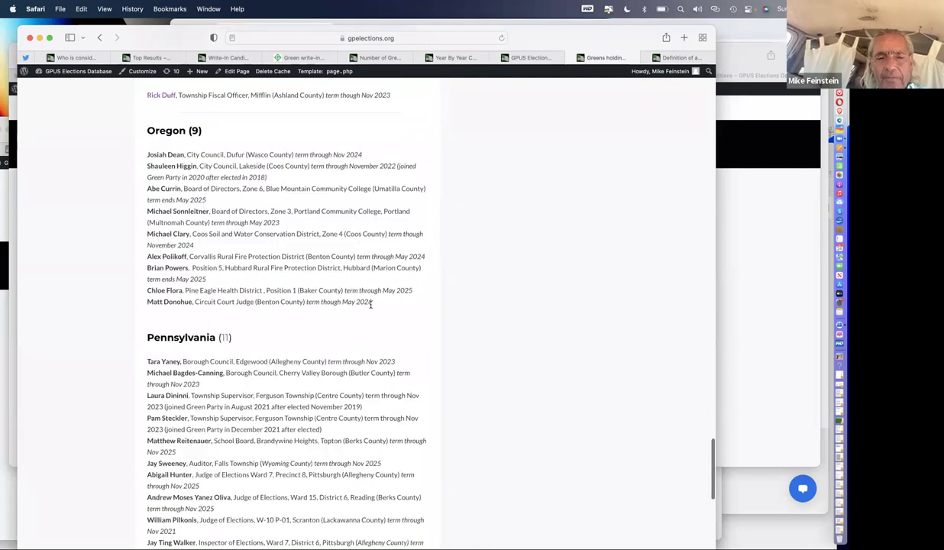
{"action": "left_click_drag", "start_coordinate": [147, 129], "coordinate": [370, 304]}
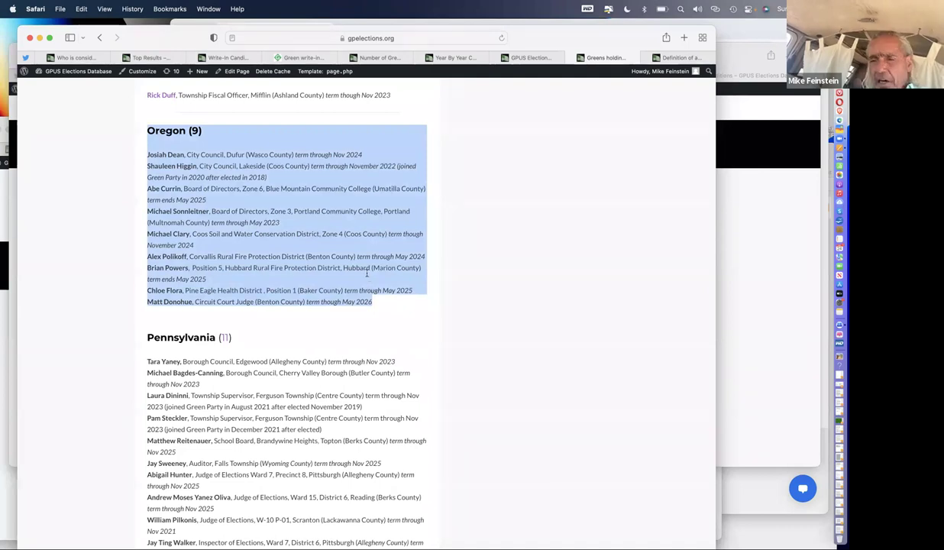
Step: Review the state lists in reverse from Oregon back to the start of the California section
{"action": "scroll", "coordinate": [367, 273], "scroll_direction": "up", "scroll_amount": 1}
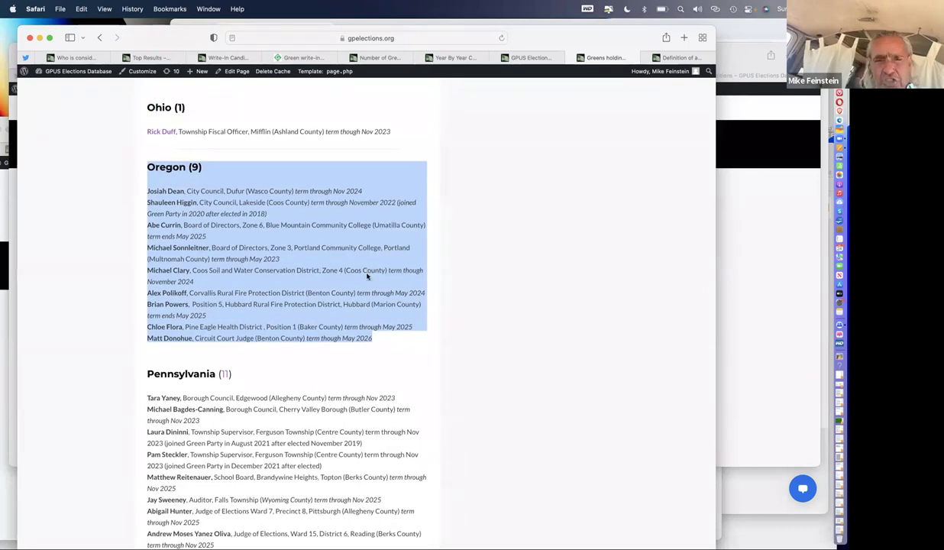
{"action": "scroll", "coordinate": [367, 276], "scroll_direction": "up", "scroll_amount": 1}
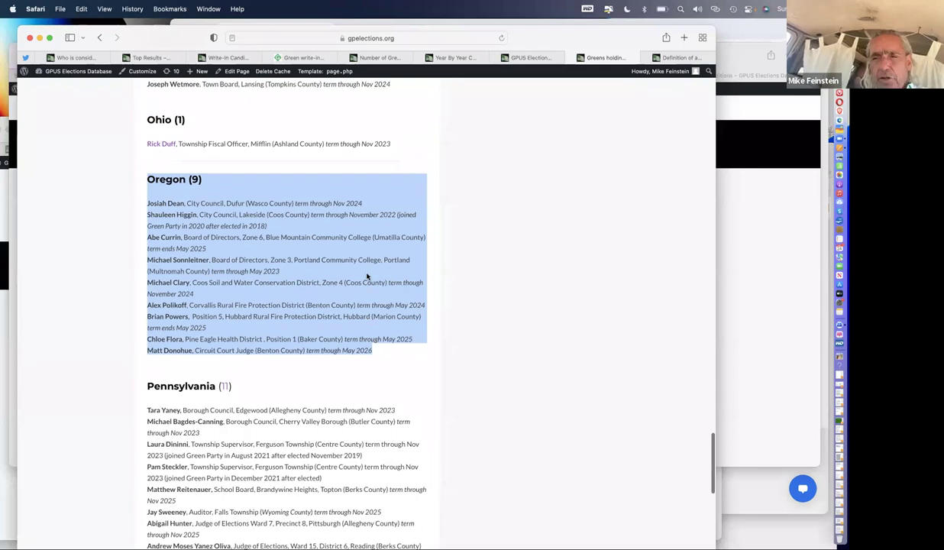
{"action": "scroll", "coordinate": [368, 276], "scroll_direction": "up", "scroll_amount": 3}
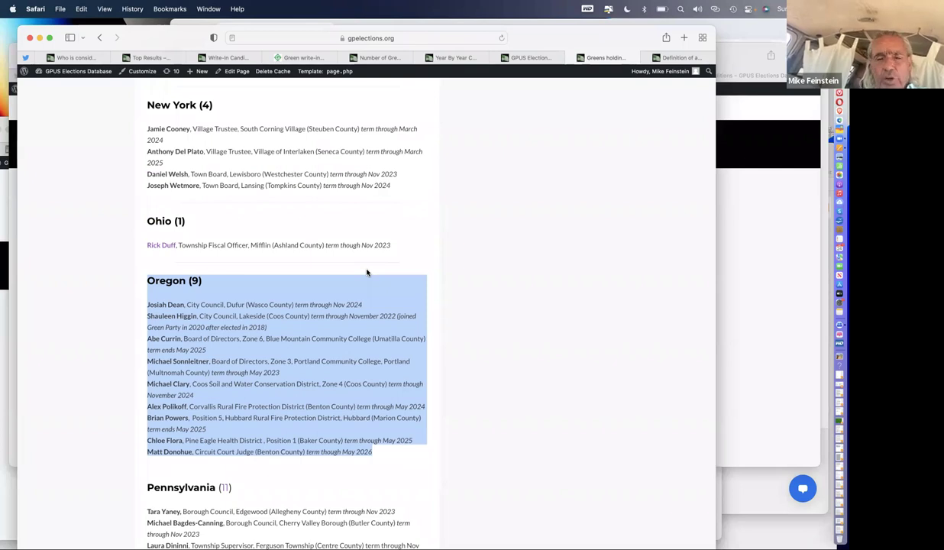
{"action": "scroll", "coordinate": [367, 272], "scroll_direction": "up", "scroll_amount": 1}
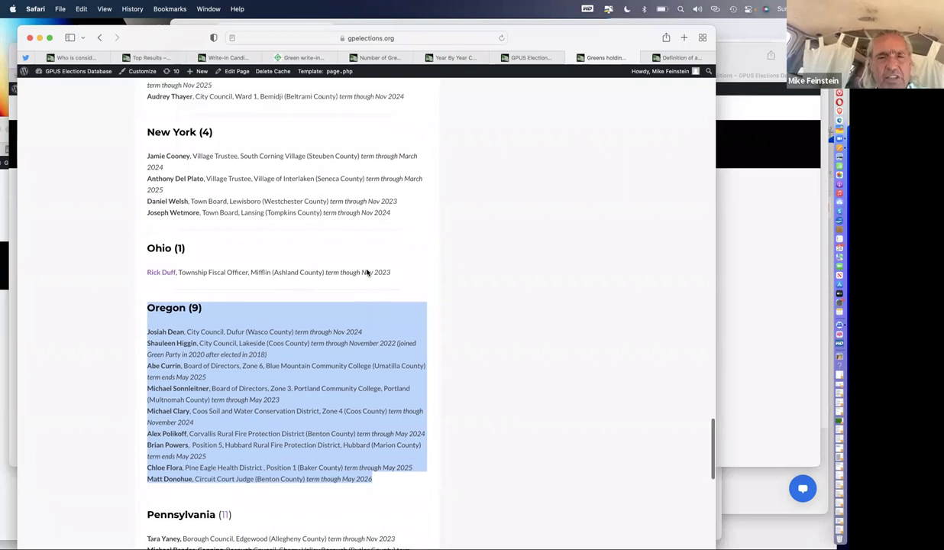
{"action": "scroll", "coordinate": [366, 272], "scroll_direction": "up", "scroll_amount": 5}
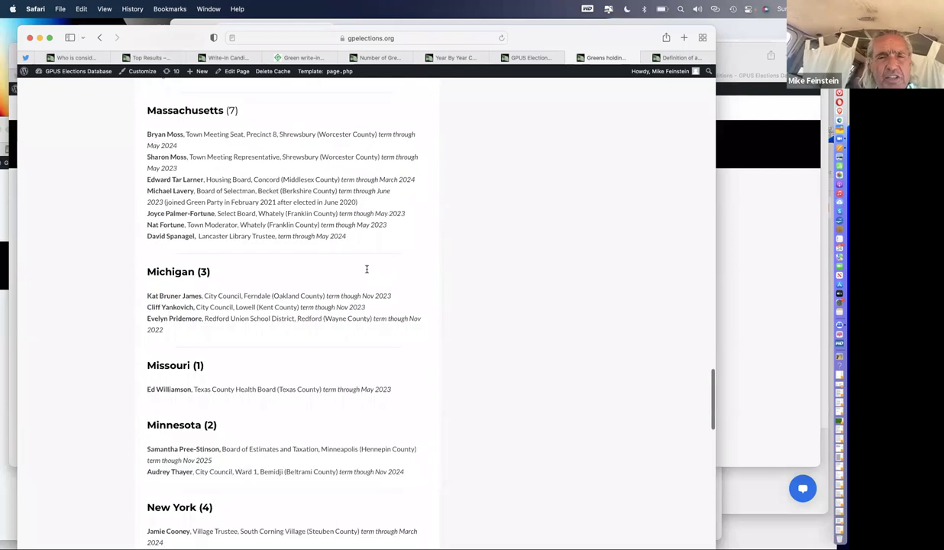
{"action": "scroll", "coordinate": [217, 144], "scroll_direction": "up", "scroll_amount": 20}
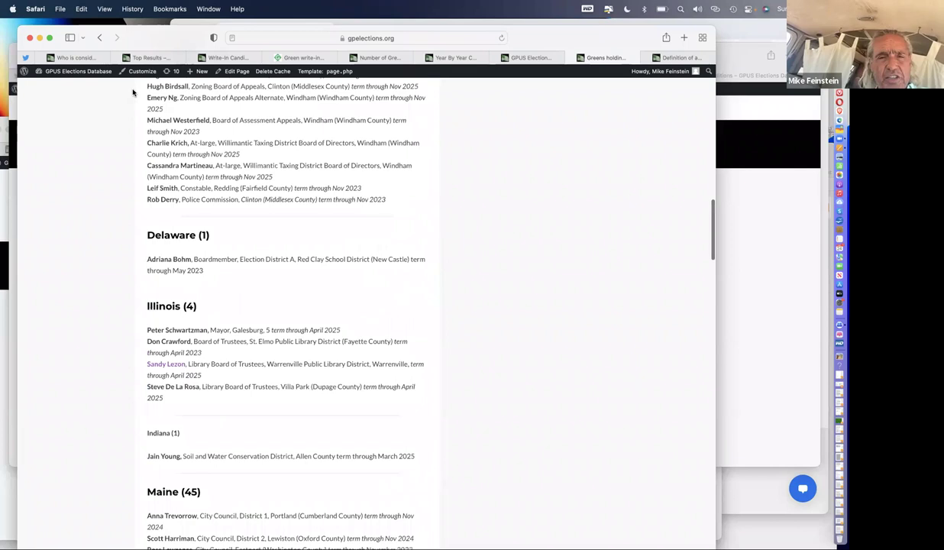
{"action": "scroll", "coordinate": [135, 90], "scroll_direction": "up", "scroll_amount": 10}
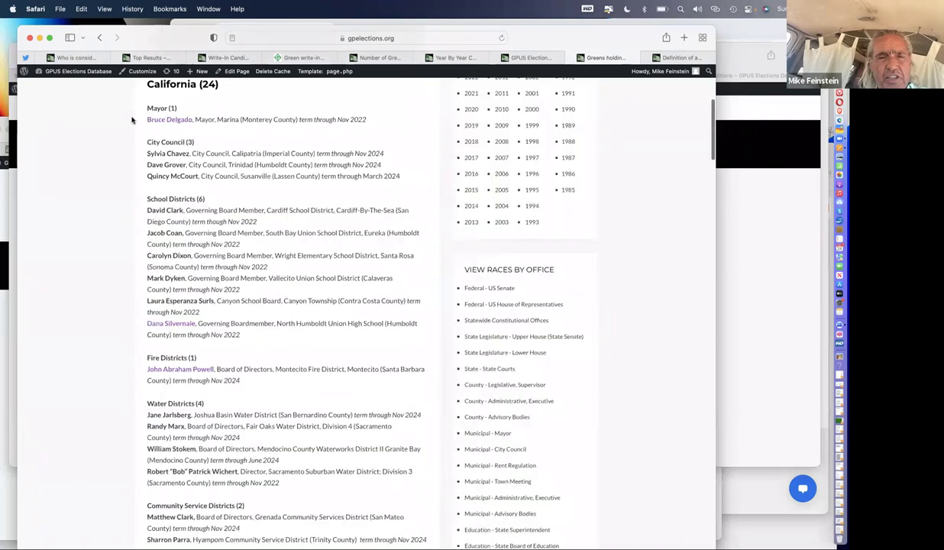
Step: Bring the other browser window forward and show the WordPress Offices administration page
{"action": "key", "text": "ctrl+Up"}
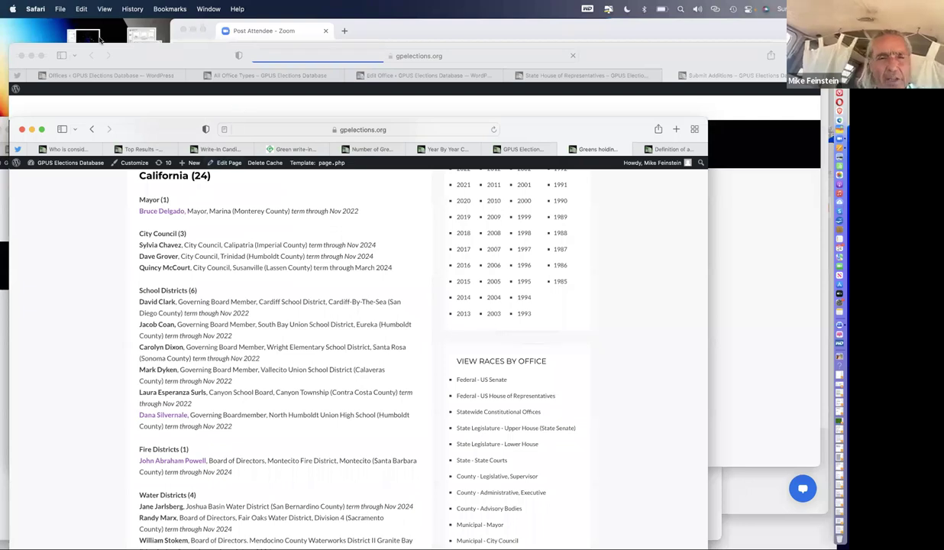
{"action": "left_click", "coordinate": [240, 107]}
{"action": "scroll", "coordinate": [45, 114], "scroll_direction": "up", "scroll_amount": 2}
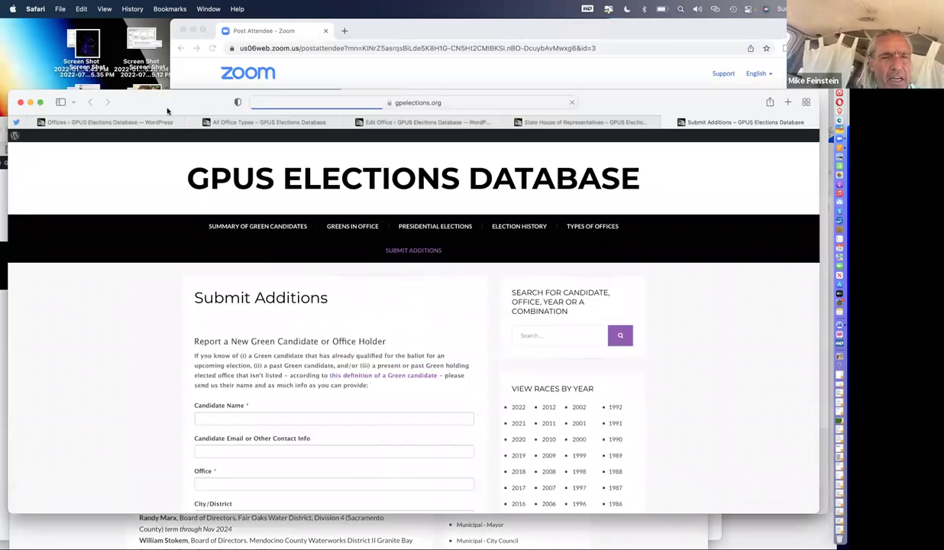
{"action": "key", "text": "super+2"}
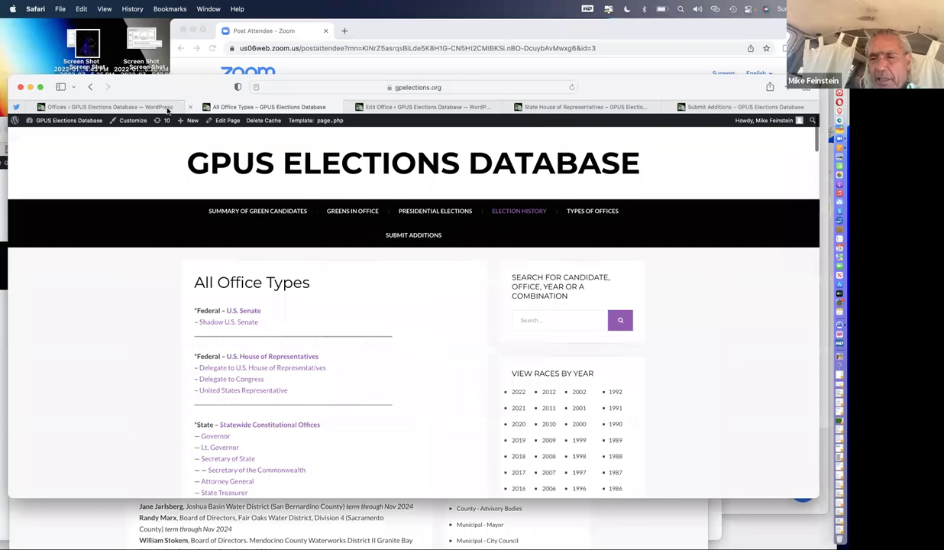
{"action": "mouse_move", "coordinate": [167, 111]}
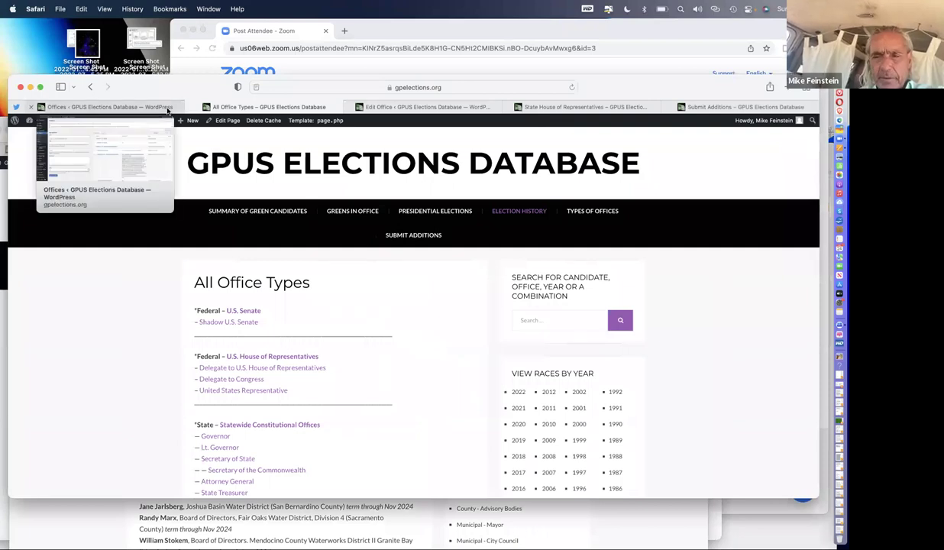
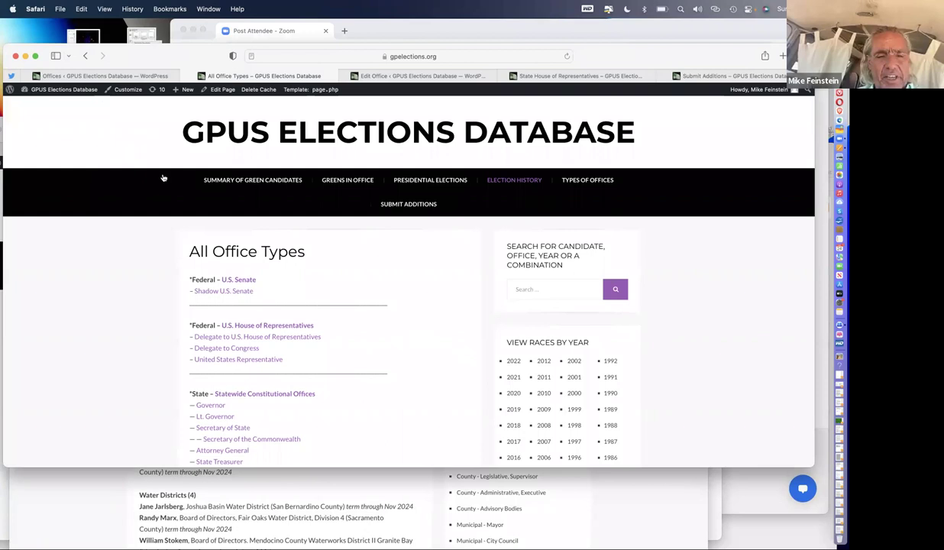
{"action": "key", "text": "ctrl+shift+Tab"}
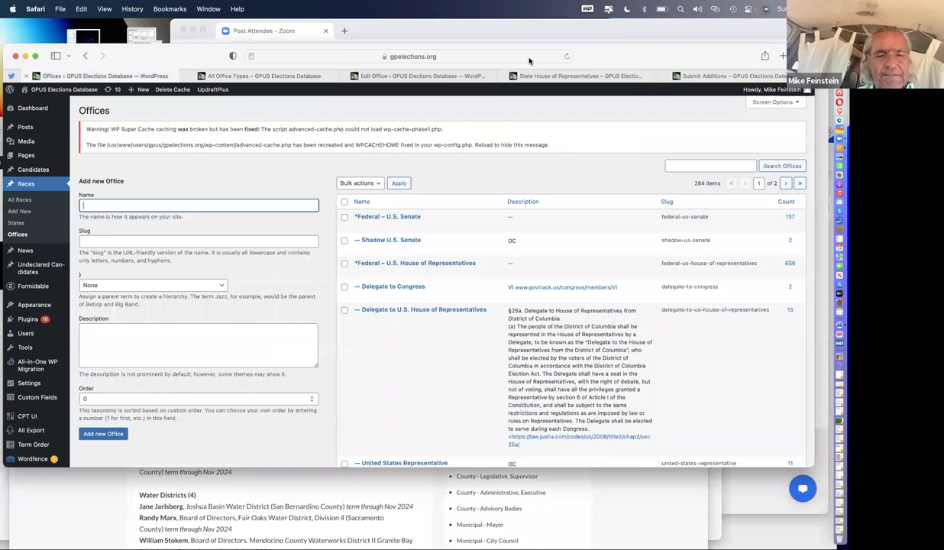
Step: Reposition the window around the offices table and examine the federal and statewide constitutional offices, including the State Comptroller description
{"action": "left_click_drag", "start_coordinate": [529, 61], "coordinate": [526, 59]}
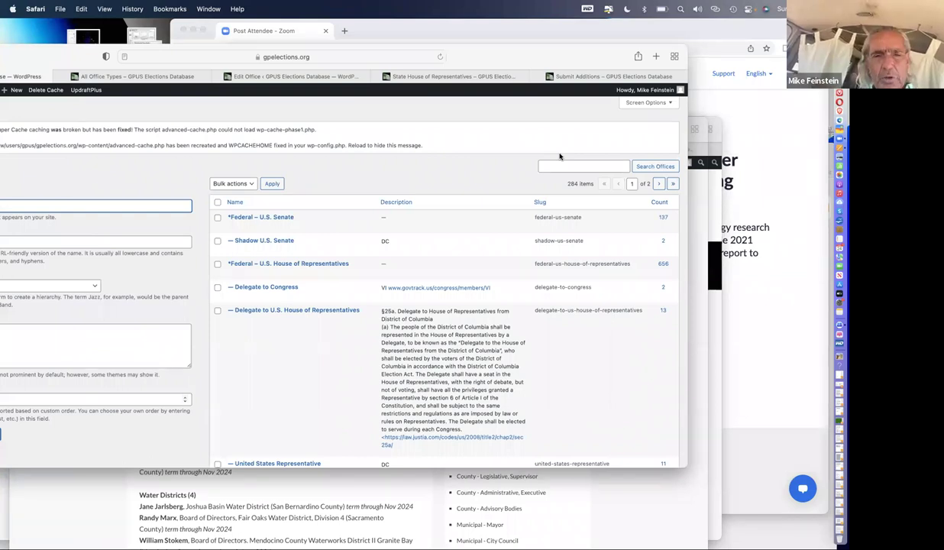
{"action": "scroll", "coordinate": [589, 268], "scroll_direction": "down", "scroll_amount": 1}
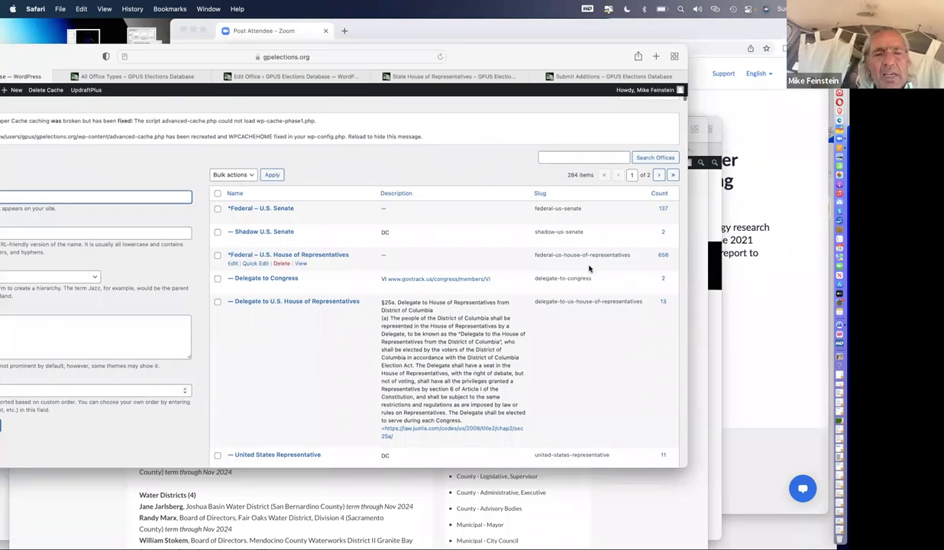
{"action": "scroll", "coordinate": [589, 268], "scroll_direction": "up", "scroll_amount": 1}
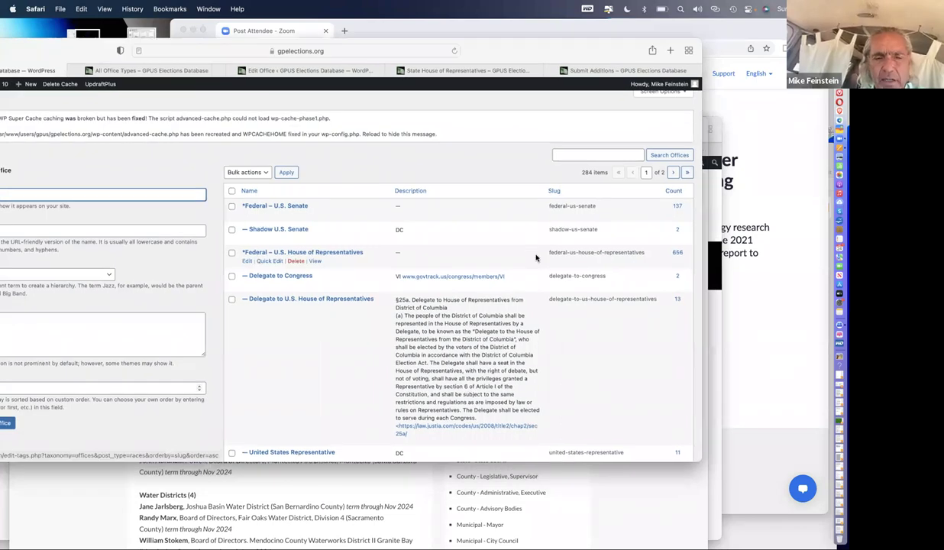
{"action": "scroll", "coordinate": [537, 258], "scroll_direction": "down", "scroll_amount": 5}
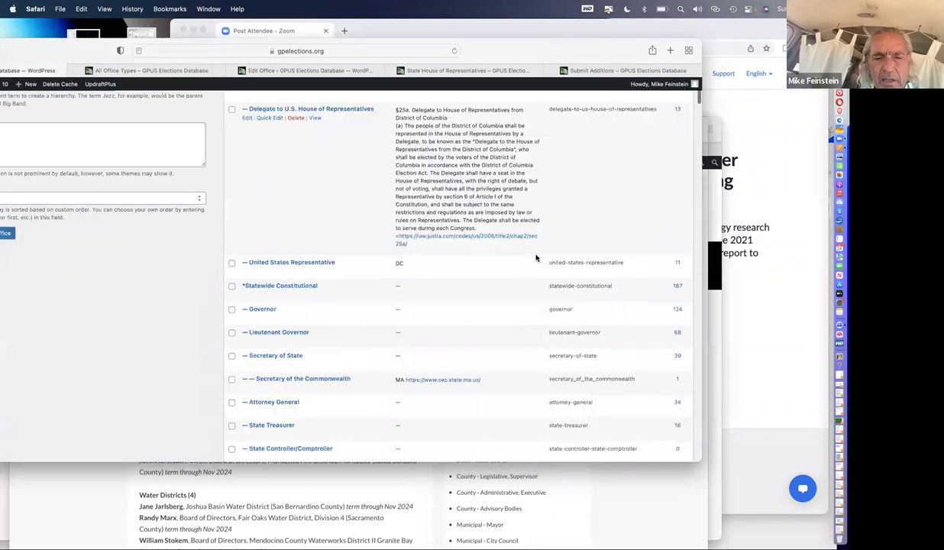
{"action": "scroll", "coordinate": [537, 259], "scroll_direction": "down", "scroll_amount": 3}
{"action": "scroll", "coordinate": [294, 315], "scroll_direction": "down", "scroll_amount": 1}
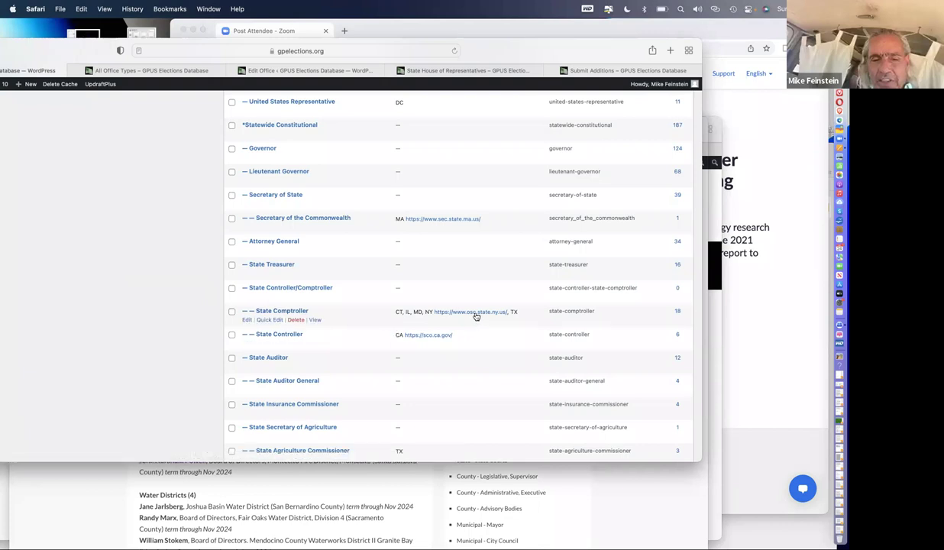
{"action": "scroll", "coordinate": [475, 315], "scroll_direction": "up", "scroll_amount": 1}
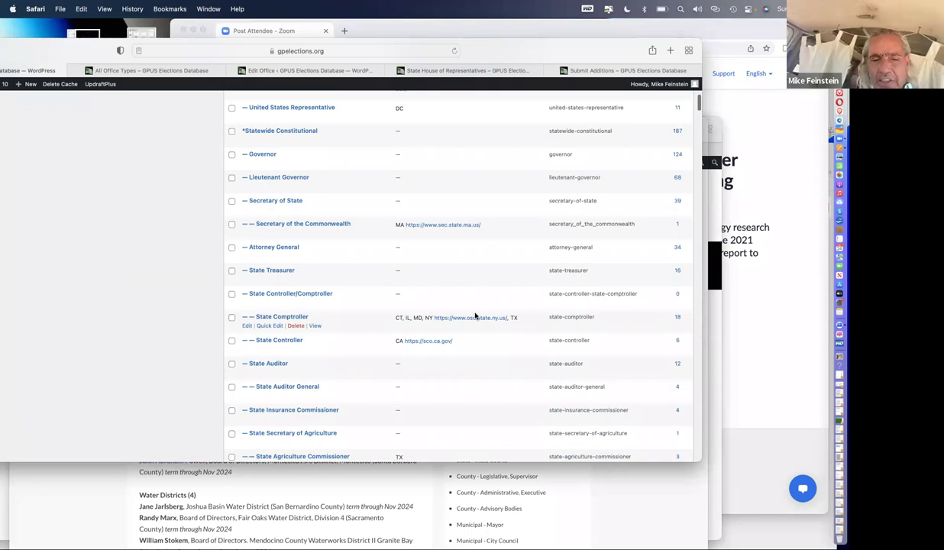
Step: Examine the state commission descriptions, highlight the New Mexico Public Regulation Commission text, and continue to the state legislature offices
{"action": "scroll", "coordinate": [476, 315], "scroll_direction": "down", "scroll_amount": 10}
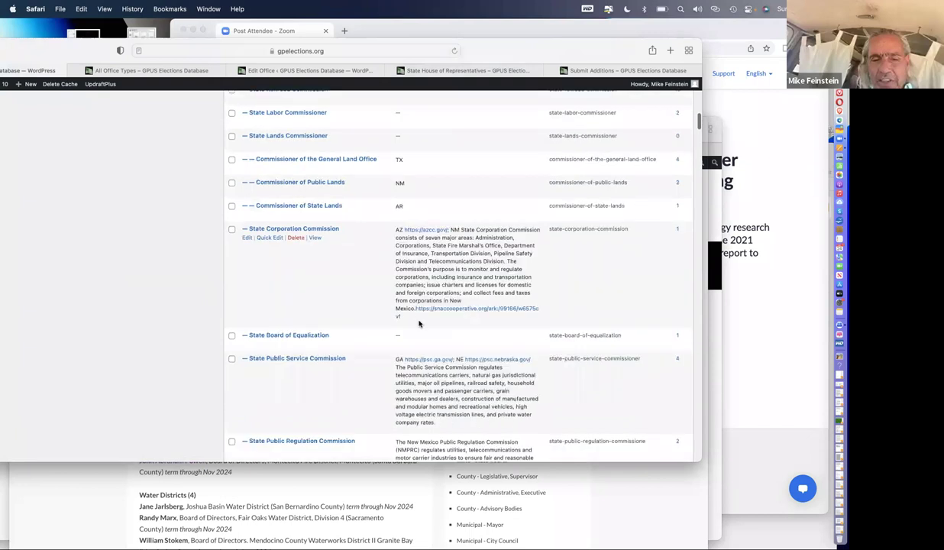
{"action": "scroll", "coordinate": [436, 336], "scroll_direction": "down", "scroll_amount": 3}
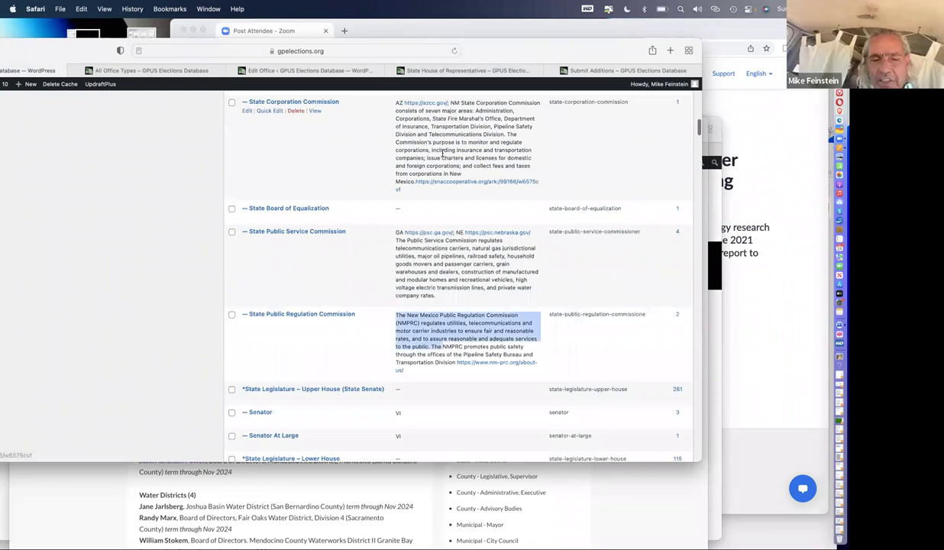
{"action": "scroll", "coordinate": [442, 154], "scroll_direction": "up", "scroll_amount": 1}
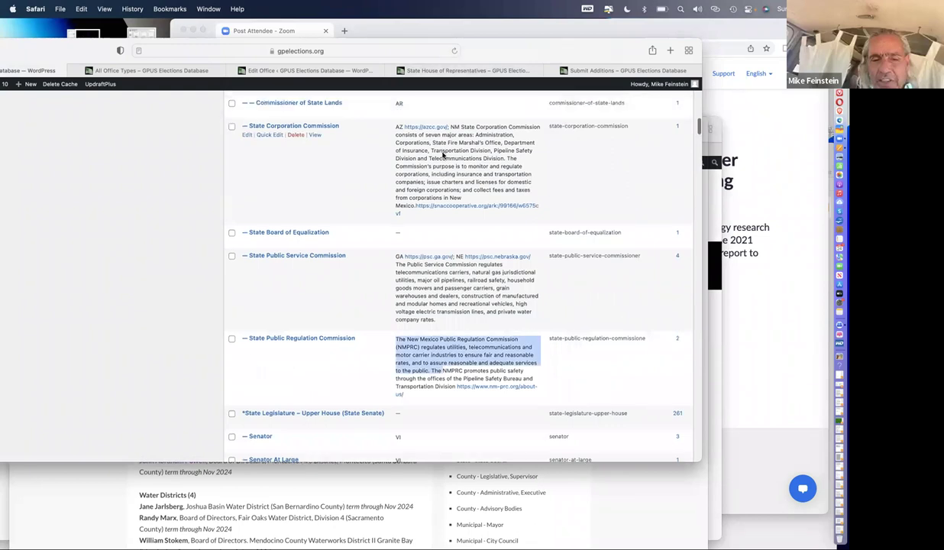
{"action": "scroll", "coordinate": [443, 155], "scroll_direction": "down", "scroll_amount": 6}
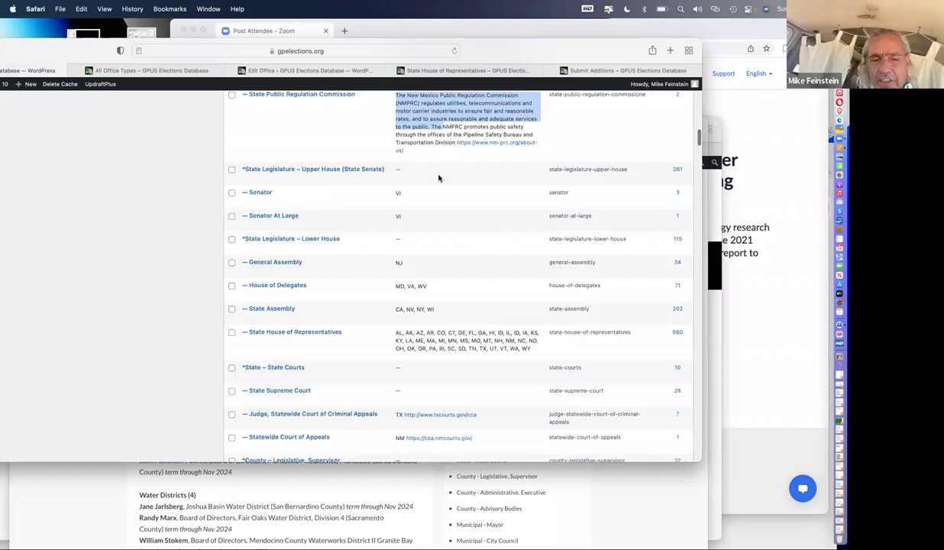
Step: Examine the county legislative and executive offices in the offices table, including the Freeholder, Inspector of Elections and Judge of Elections descriptions
{"action": "scroll", "coordinate": [439, 179], "scroll_direction": "down", "scroll_amount": 9}
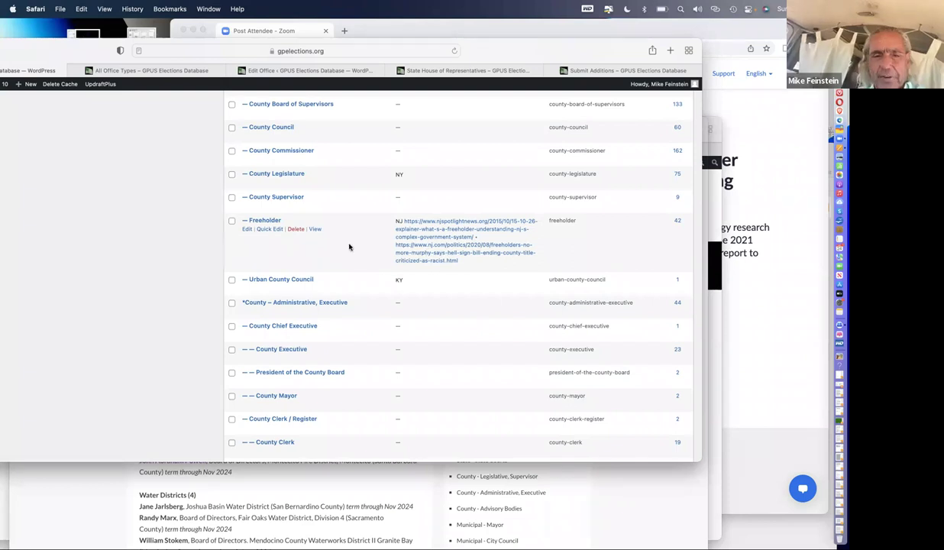
{"action": "scroll", "coordinate": [349, 247], "scroll_direction": "down", "scroll_amount": 2}
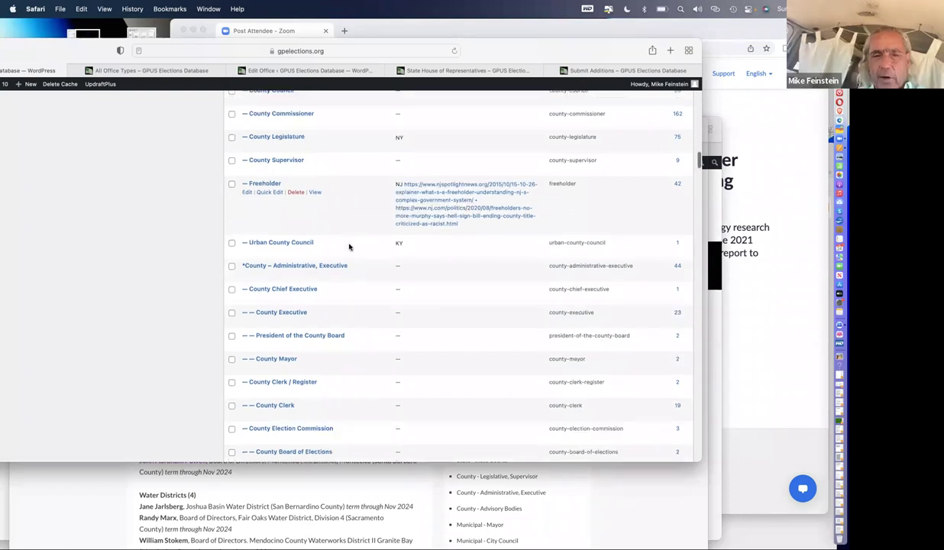
{"action": "scroll", "coordinate": [349, 247], "scroll_direction": "down", "scroll_amount": 5}
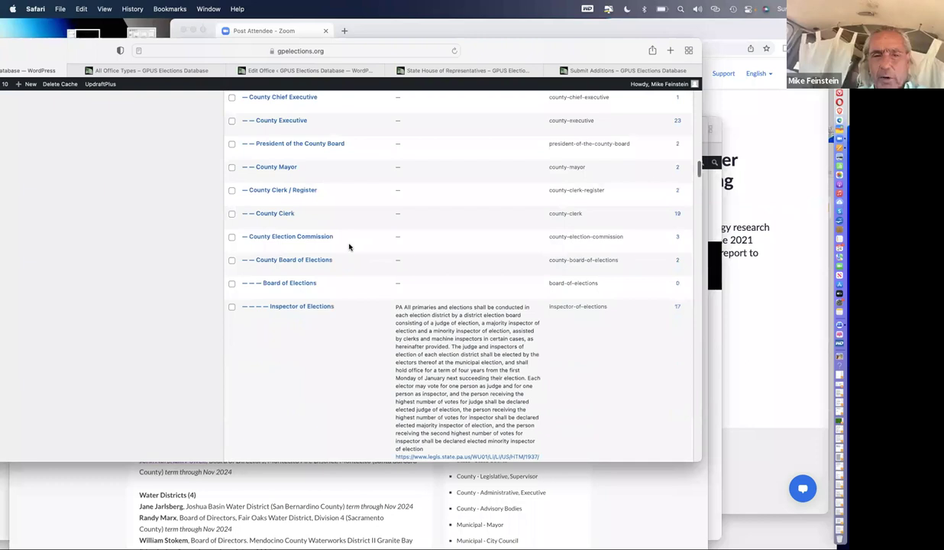
{"action": "scroll", "coordinate": [349, 246], "scroll_direction": "down", "scroll_amount": 10}
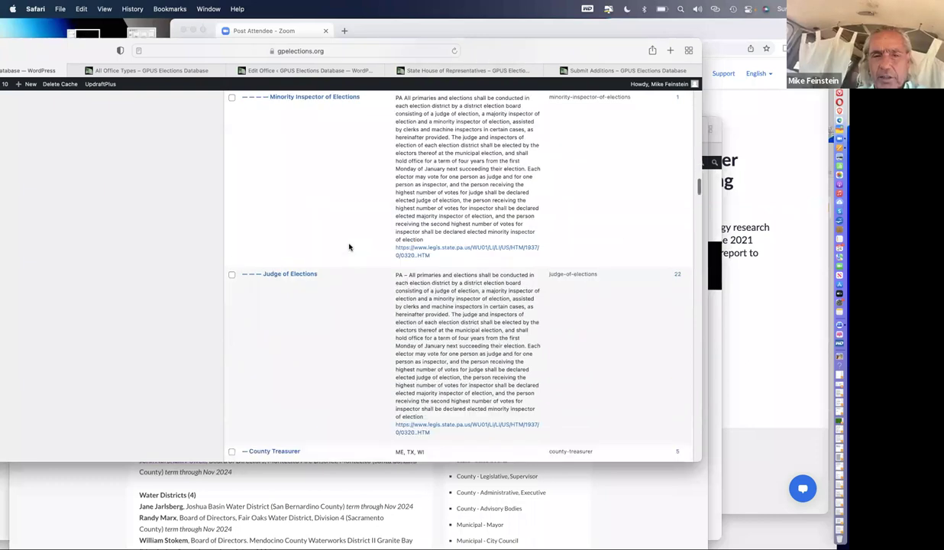
{"action": "scroll", "coordinate": [349, 247], "scroll_direction": "down", "scroll_amount": 10}
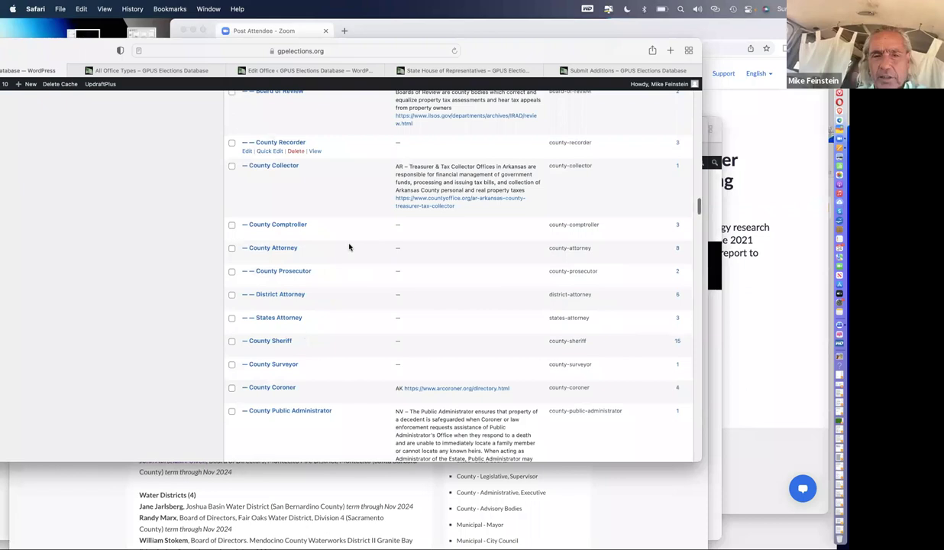
Step: Examine the remaining county offices, from County Attorney and Public Administrator through the advisory bodies to Municipal – Mayor
{"action": "scroll", "coordinate": [349, 247], "scroll_direction": "down", "scroll_amount": 4}
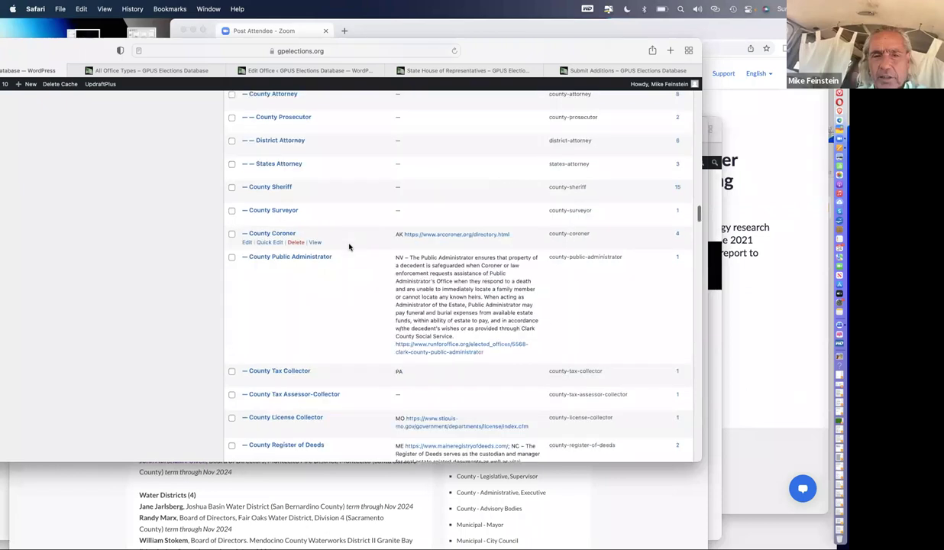
{"action": "scroll", "coordinate": [349, 247], "scroll_direction": "down", "scroll_amount": 4}
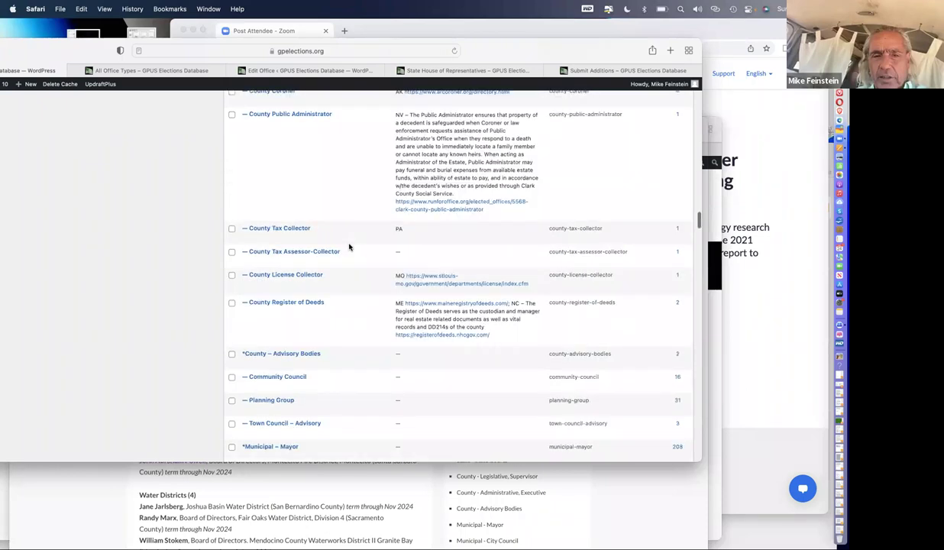
{"action": "scroll", "coordinate": [352, 262], "scroll_direction": "down", "scroll_amount": 3}
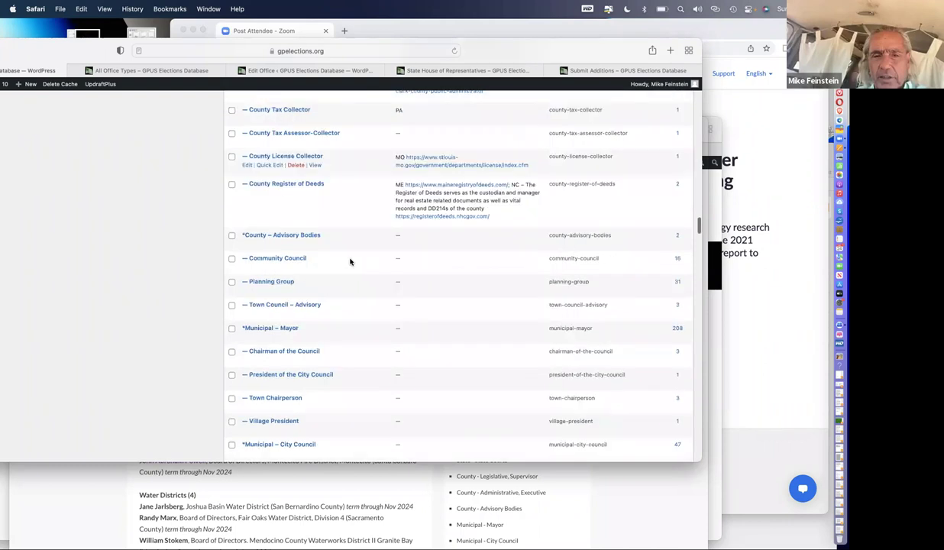
{"action": "scroll", "coordinate": [634, 91], "scroll_direction": "down", "scroll_amount": 1}
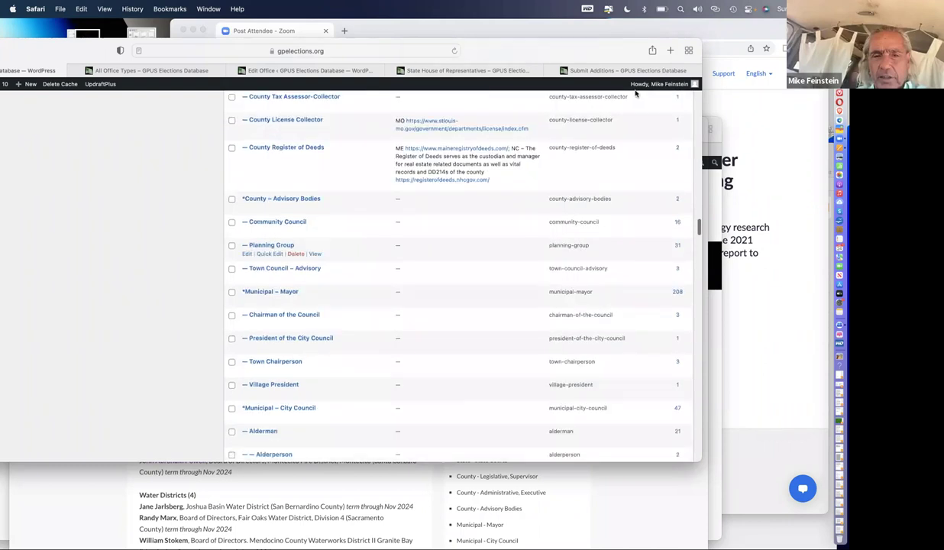
{"action": "scroll", "coordinate": [450, 113], "scroll_direction": "up", "scroll_amount": 2}
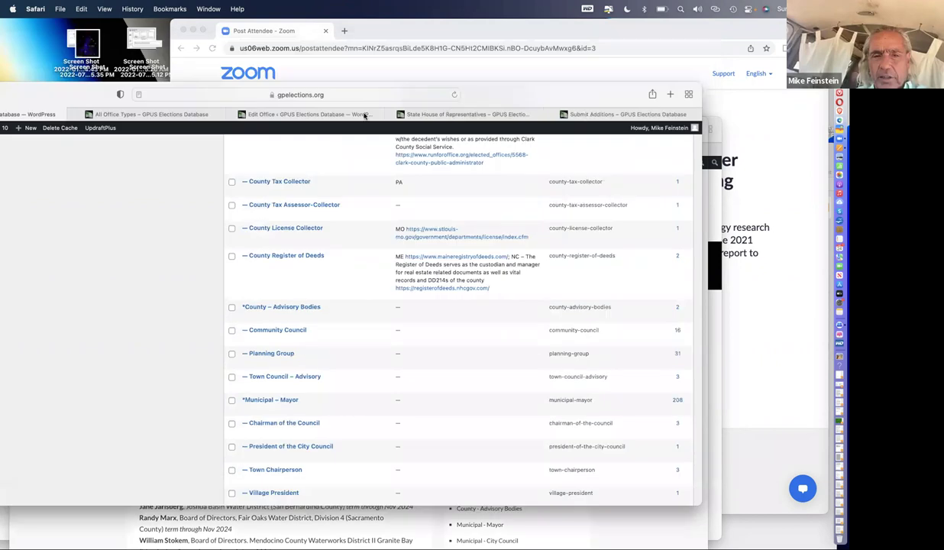
Step: Show the public State House of Representatives office page and inspect the description and order fields in its Edit Office form
{"action": "left_click", "coordinate": [535, 115]}
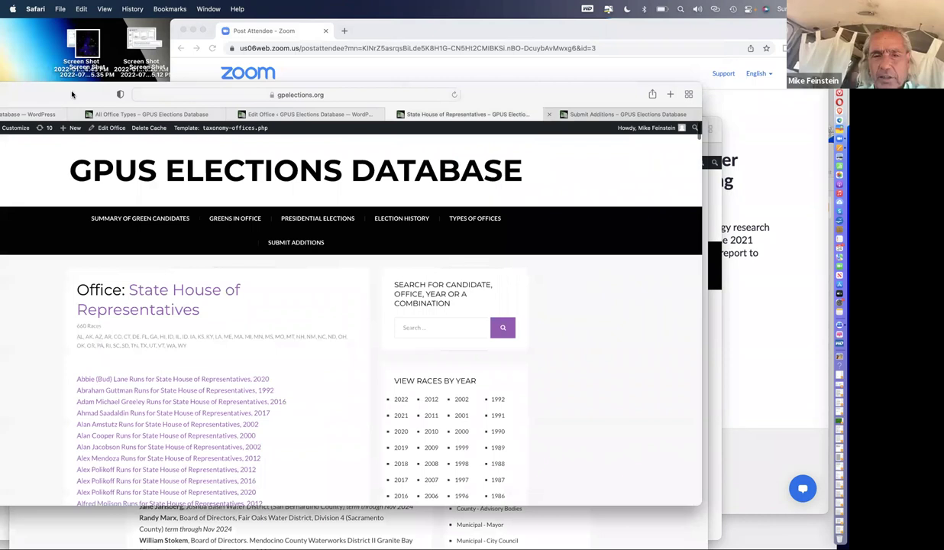
{"action": "left_click", "coordinate": [306, 114]}
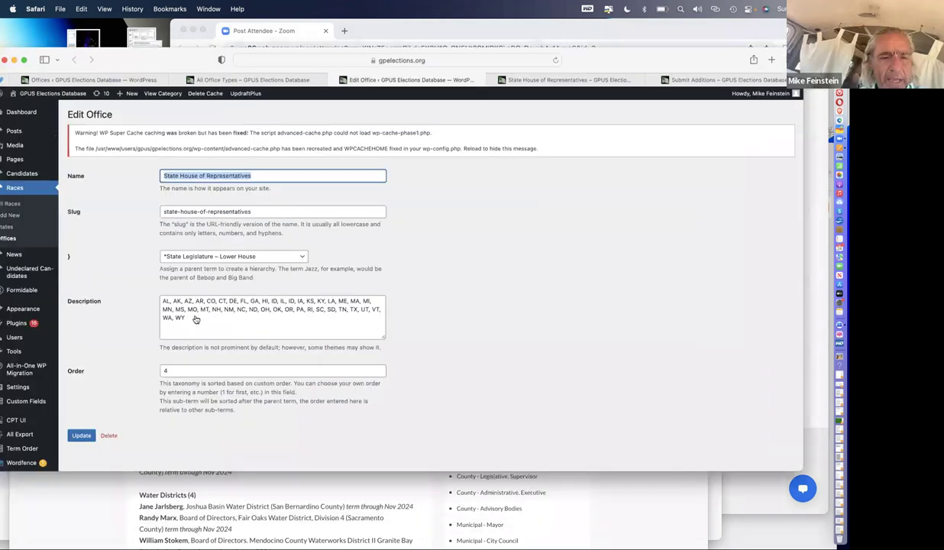
{"action": "key", "text": "Right"}
{"action": "left_click", "coordinate": [171, 372]}
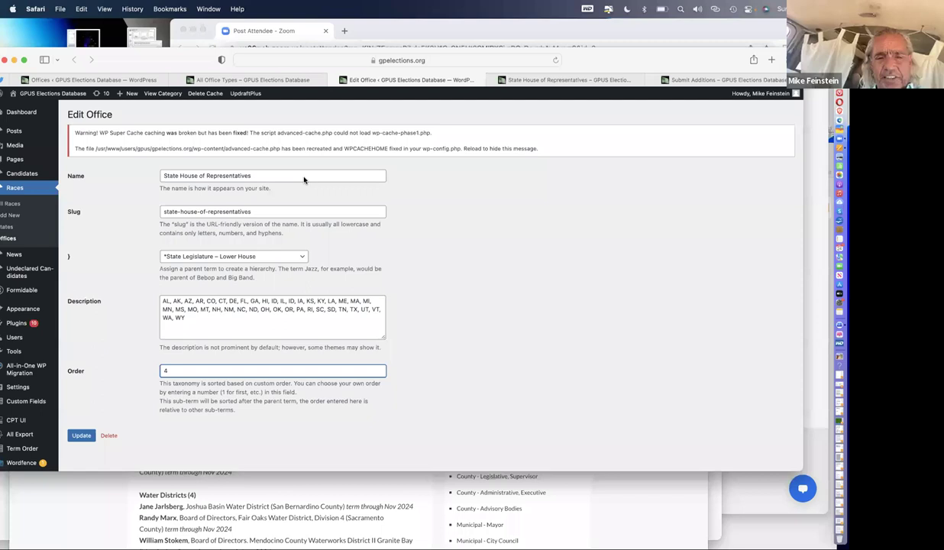
Step: Show the public All Office Types page and review its federal, state and county office listings through County – Advisory Bodies
{"action": "left_click", "coordinate": [203, 78]}
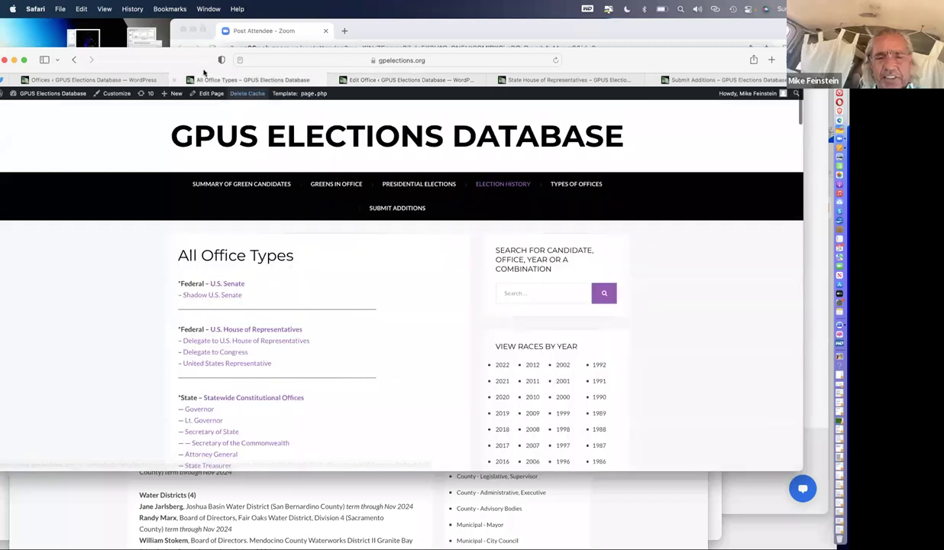
{"action": "scroll", "coordinate": [266, 328], "scroll_direction": "down", "scroll_amount": 1}
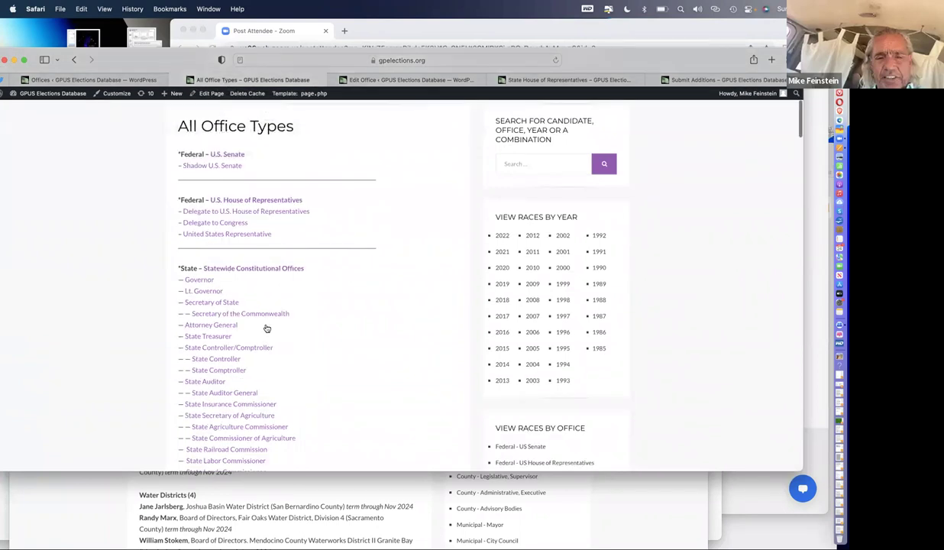
{"action": "scroll", "coordinate": [266, 328], "scroll_direction": "down", "scroll_amount": 1}
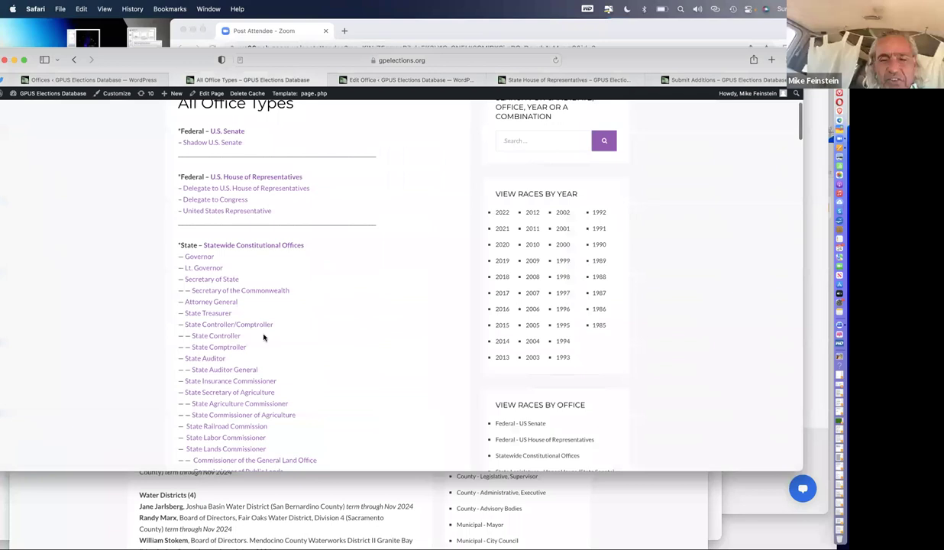
{"action": "scroll", "coordinate": [264, 337], "scroll_direction": "down", "scroll_amount": 4}
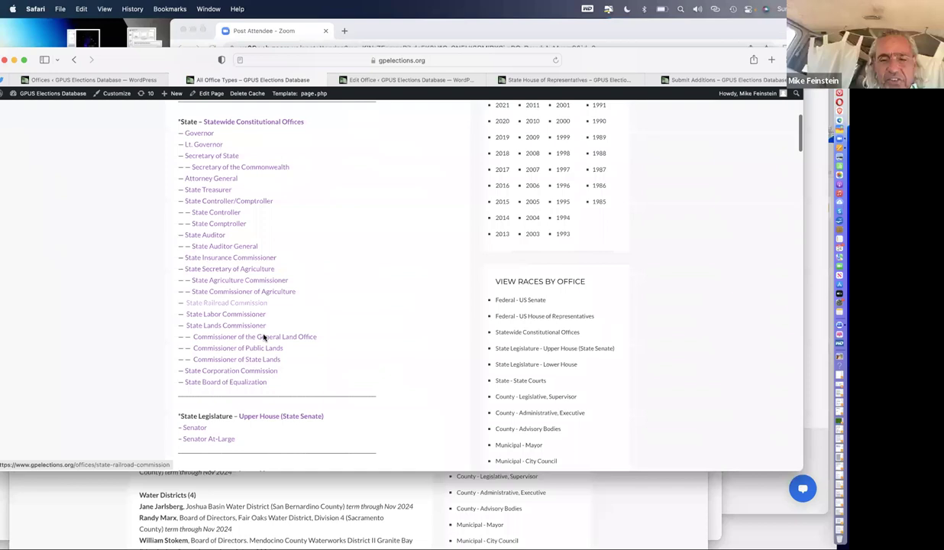
{"action": "scroll", "coordinate": [264, 337], "scroll_direction": "down", "scroll_amount": 10}
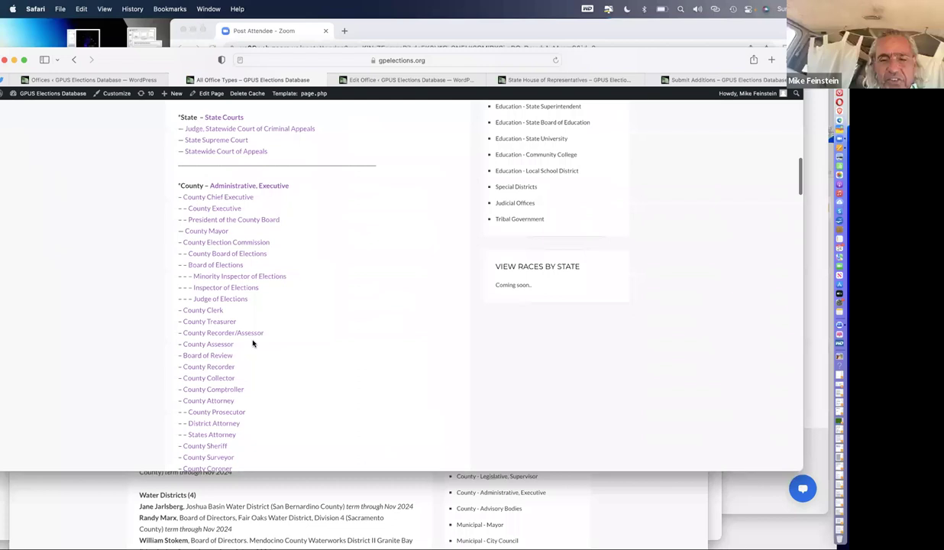
{"action": "scroll", "coordinate": [252, 343], "scroll_direction": "down", "scroll_amount": 3}
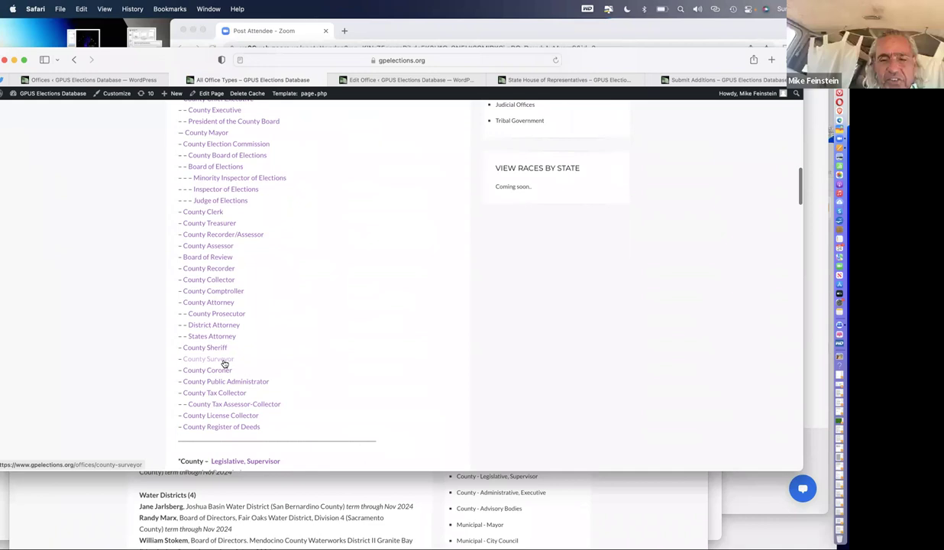
{"action": "scroll", "coordinate": [225, 363], "scroll_direction": "down", "scroll_amount": 5}
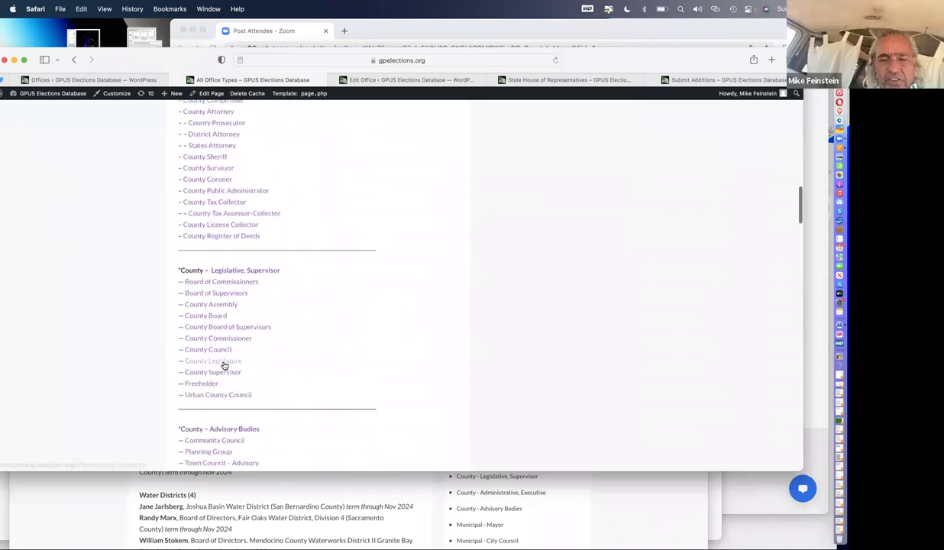
Step: Return to the start of All Office Types and examine the nested statewide constitutional offices around State Controller/Comptroller
{"action": "scroll", "coordinate": [225, 366], "scroll_direction": "up", "scroll_amount": 3}
{"action": "scroll", "coordinate": [224, 366], "scroll_direction": "up", "scroll_amount": 15}
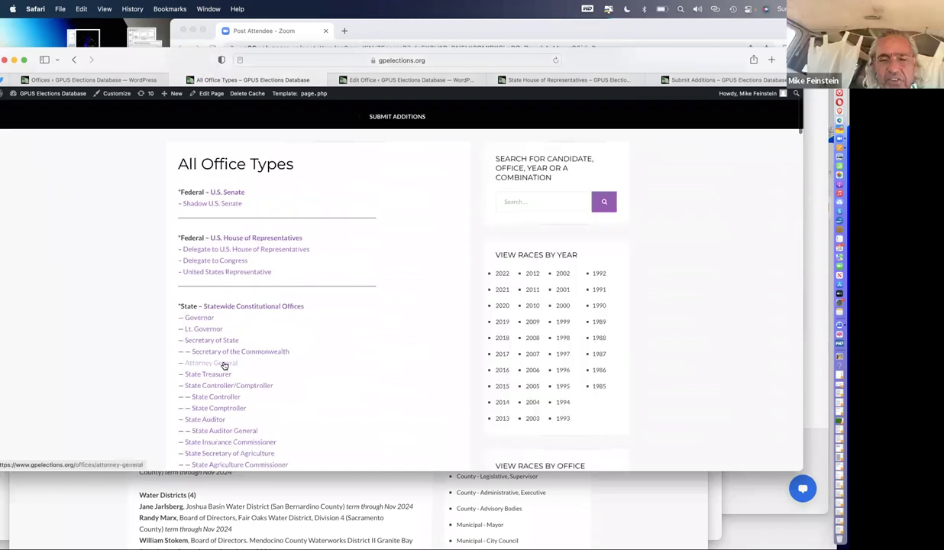
{"action": "scroll", "coordinate": [225, 366], "scroll_direction": "down", "scroll_amount": 1}
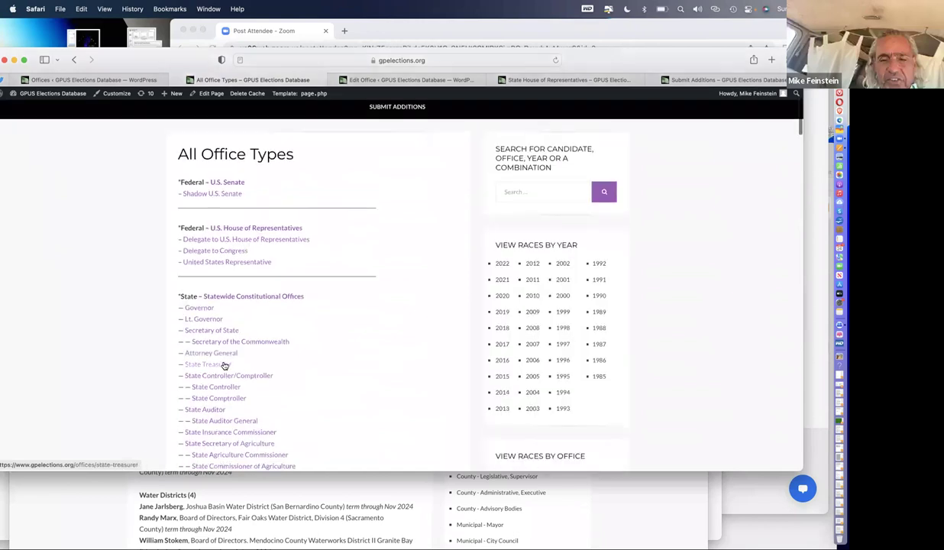
{"action": "scroll", "coordinate": [225, 366], "scroll_direction": "down", "scroll_amount": 2}
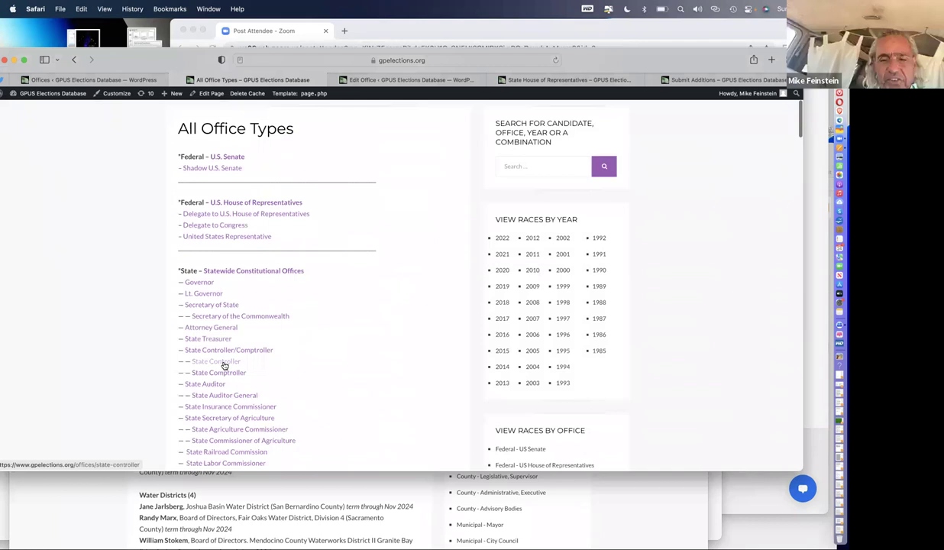
{"action": "scroll", "coordinate": [224, 366], "scroll_direction": "up", "scroll_amount": 1}
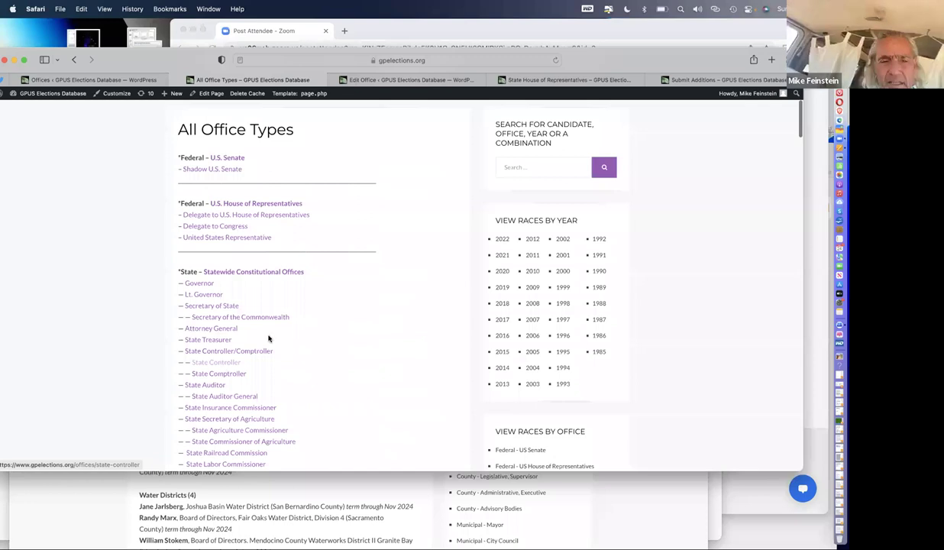
Step: Review the municipal advisory bodies, the education offices and the special districts on the All Office Types page
{"action": "scroll", "coordinate": [268, 338], "scroll_direction": "down", "scroll_amount": 15}
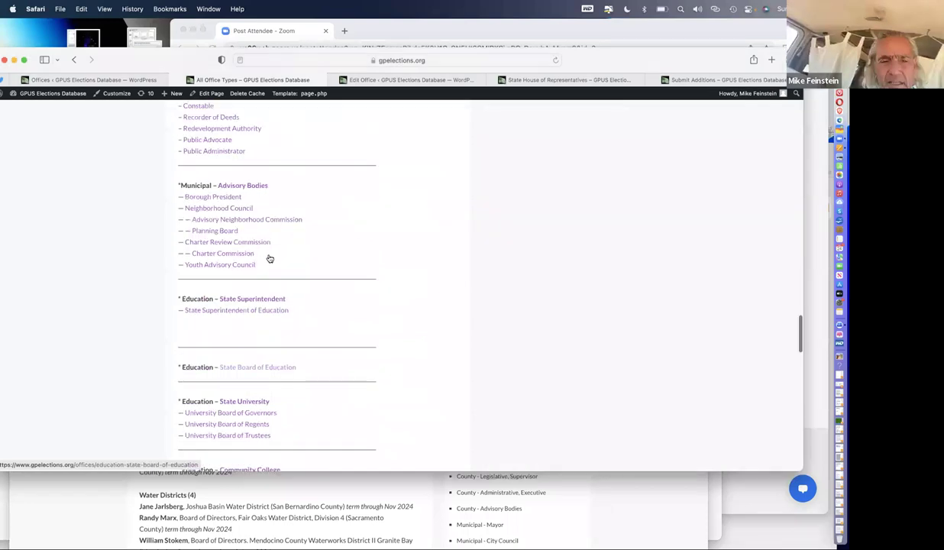
{"action": "scroll", "coordinate": [269, 291], "scroll_direction": "down", "scroll_amount": 4}
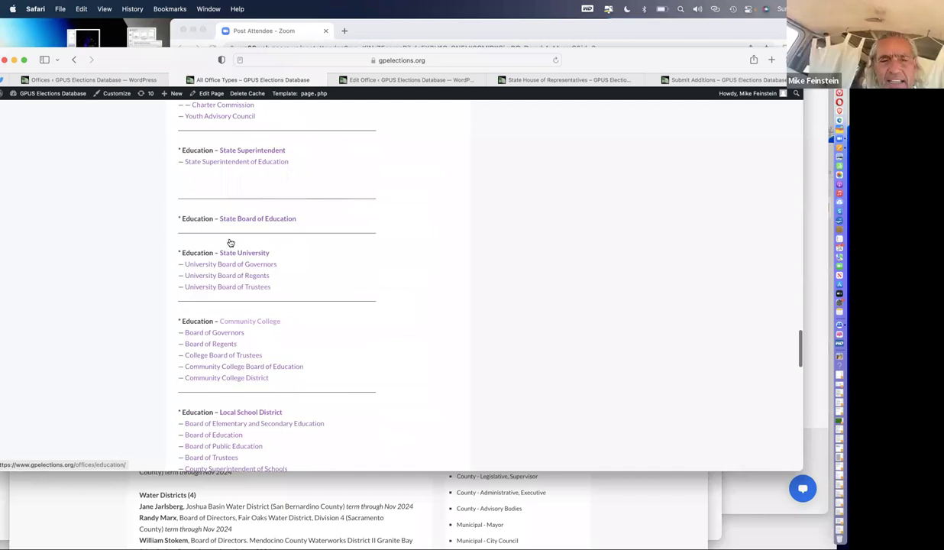
{"action": "scroll", "coordinate": [252, 260], "scroll_direction": "down", "scroll_amount": 5}
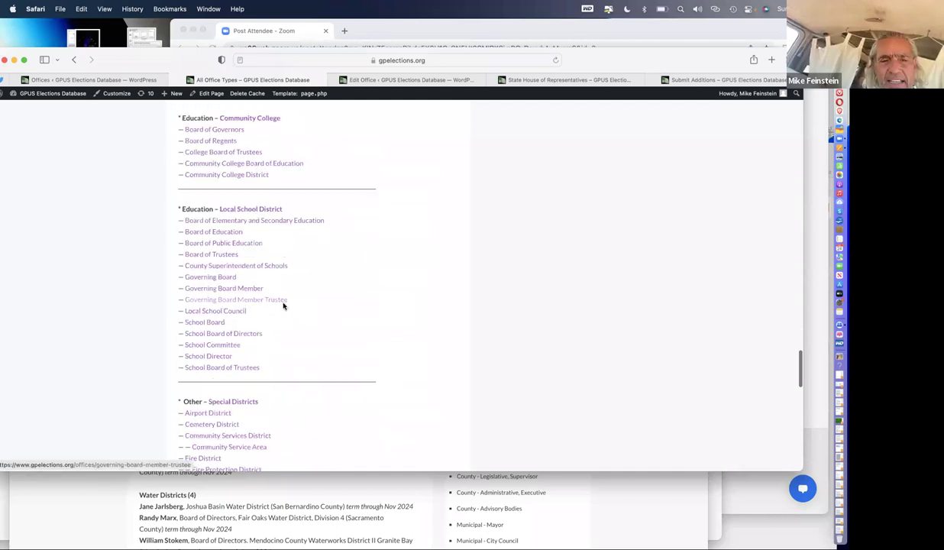
{"action": "scroll", "coordinate": [284, 305], "scroll_direction": "down", "scroll_amount": 3}
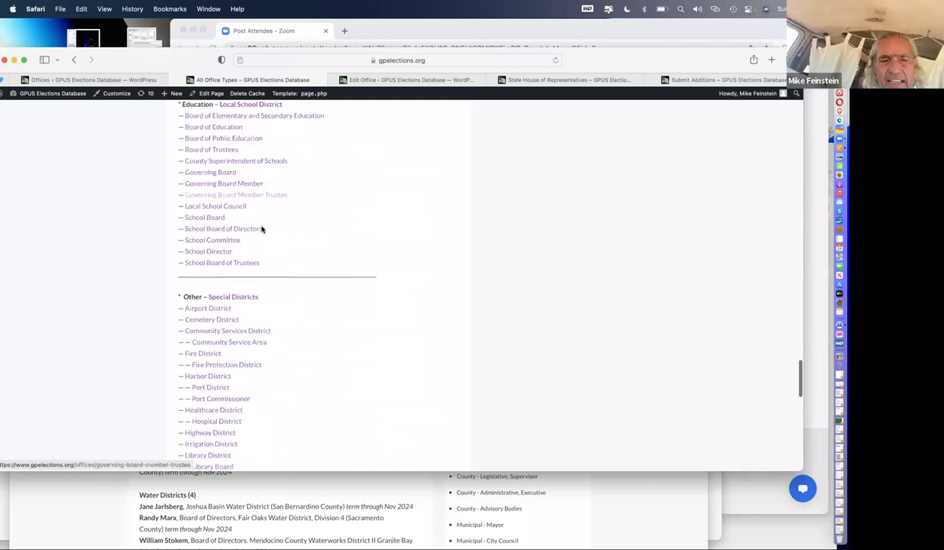
{"action": "scroll", "coordinate": [261, 229], "scroll_direction": "down", "scroll_amount": 5}
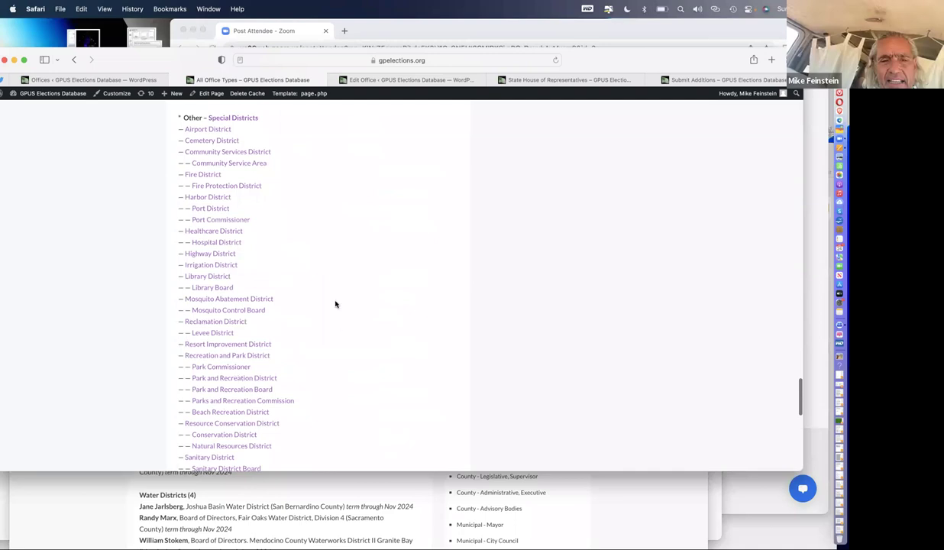
Step: Return to the start of All Office Types, briefly highlight the View Races by Office list, and continue to the municipal offices
{"action": "scroll", "coordinate": [336, 304], "scroll_direction": "up", "scroll_amount": 10}
{"action": "scroll", "coordinate": [275, 267], "scroll_direction": "up", "scroll_amount": 10}
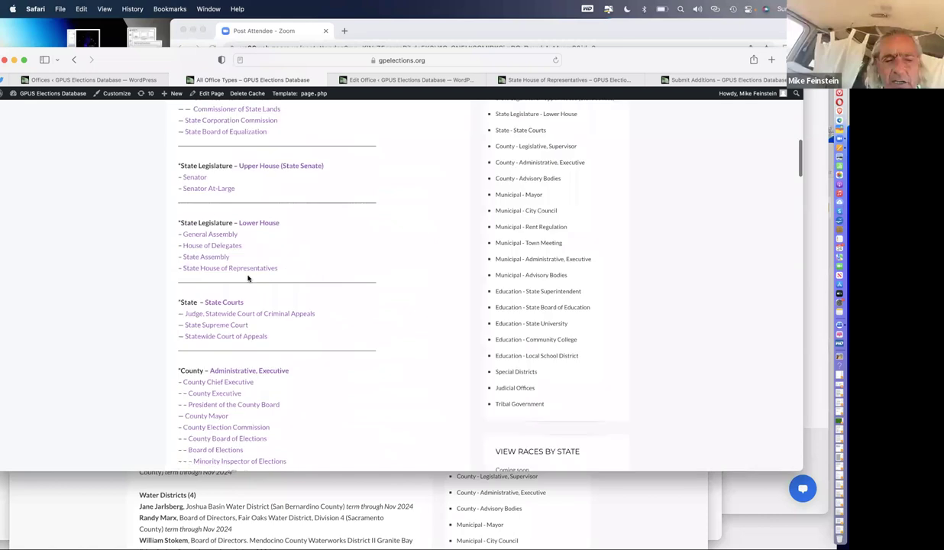
{"action": "scroll", "coordinate": [298, 282], "scroll_direction": "up", "scroll_amount": 10}
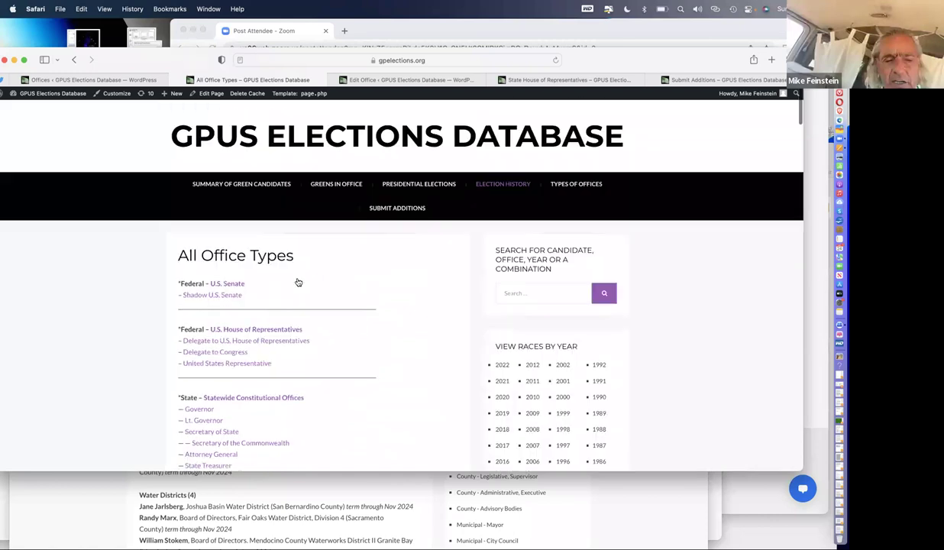
{"action": "scroll", "coordinate": [489, 138], "scroll_direction": "down", "scroll_amount": 3}
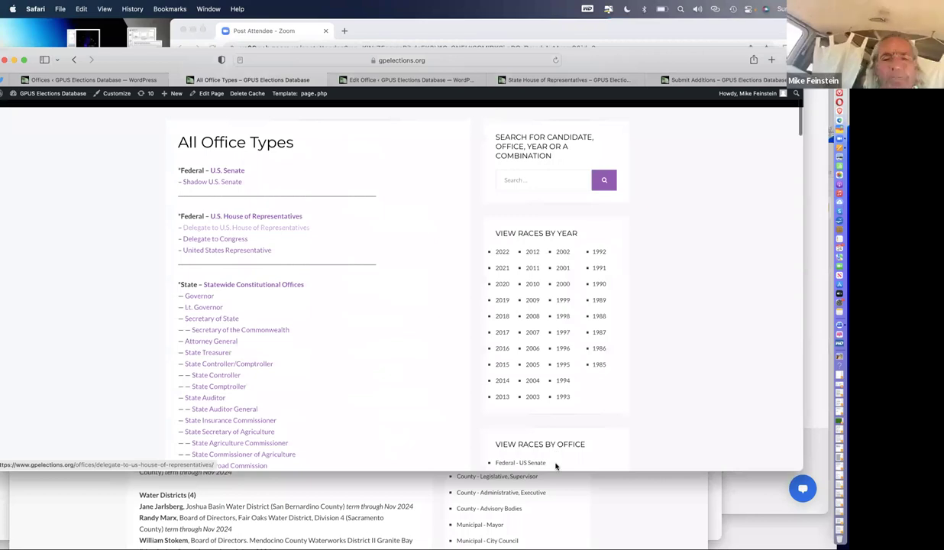
{"action": "scroll", "coordinate": [608, 389], "scroll_direction": "down", "scroll_amount": 8}
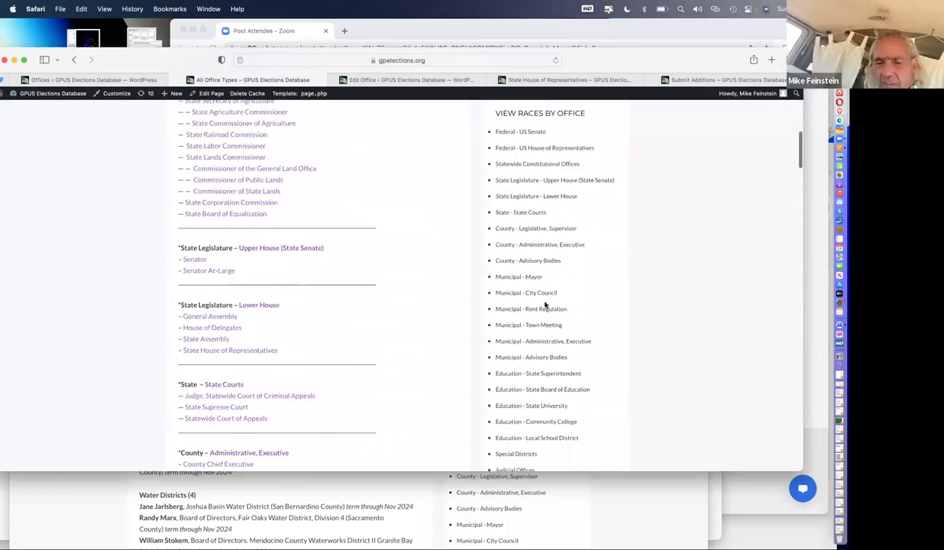
{"action": "left_click_drag", "start_coordinate": [545, 305], "coordinate": [296, 279]}
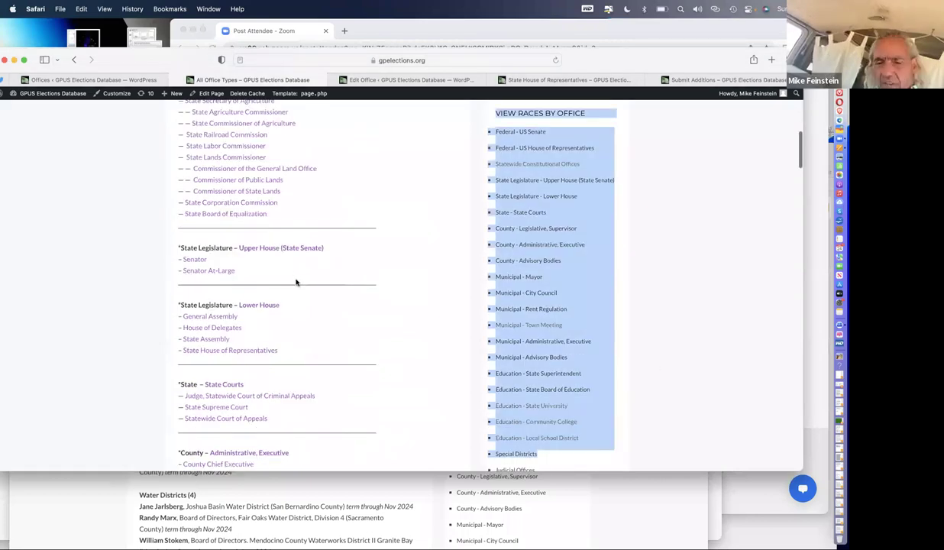
{"action": "left_click", "coordinate": [297, 282]}
{"action": "scroll", "coordinate": [296, 281], "scroll_direction": "down", "scroll_amount": 15}
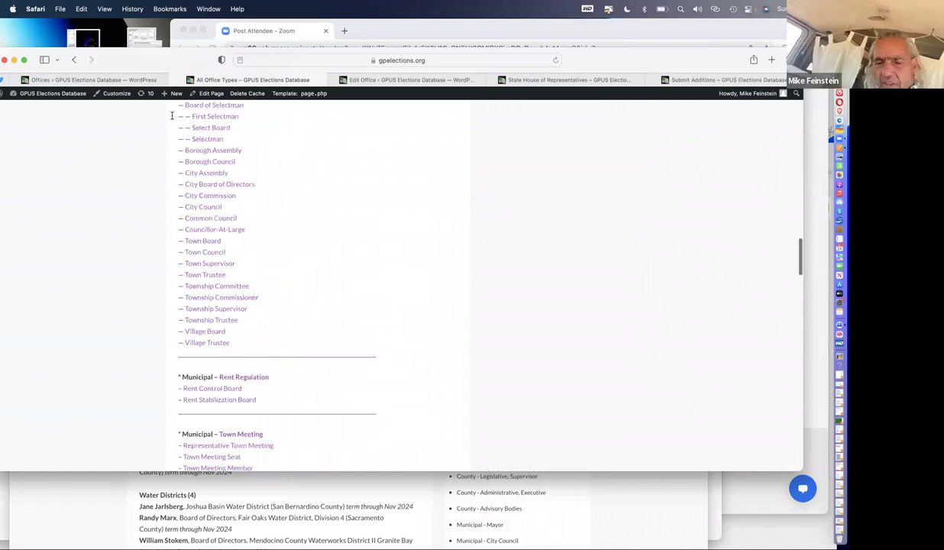
Step: Review the Municipal – City Council office names, briefly highlighting the whole list, and continue back through Municipal – Mayor to County – Advisory Bodies
{"action": "scroll", "coordinate": [249, 322], "scroll_direction": "up", "scroll_amount": 3}
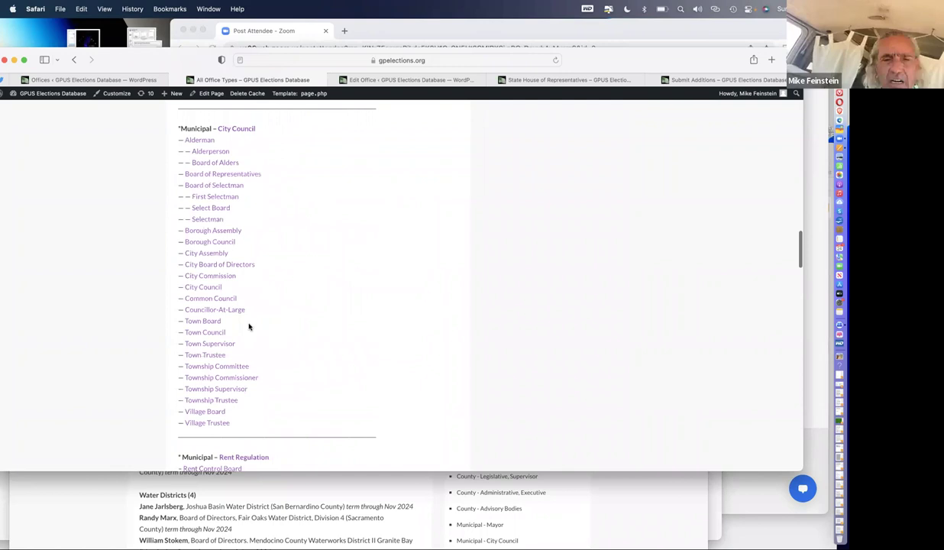
{"action": "triple_click", "coordinate": [249, 327]}
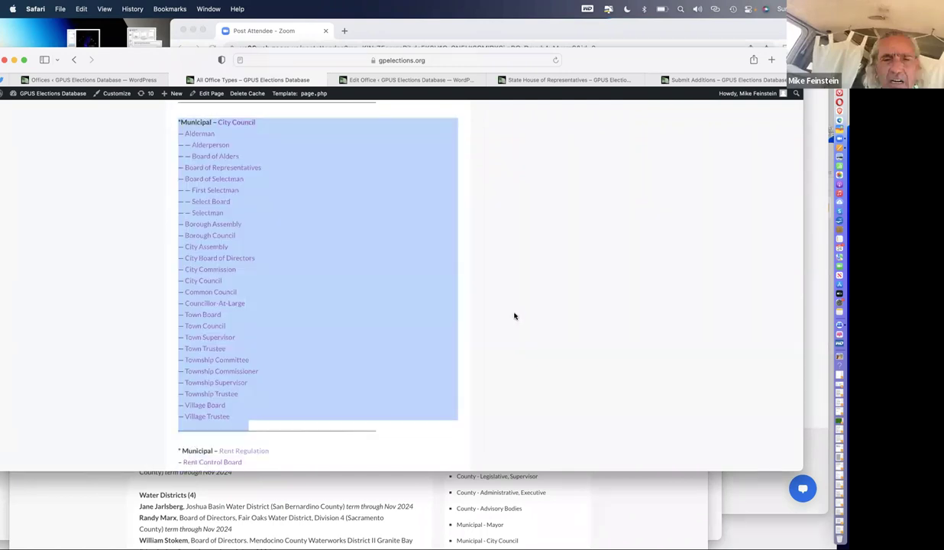
{"action": "left_click", "coordinate": [131, 198]}
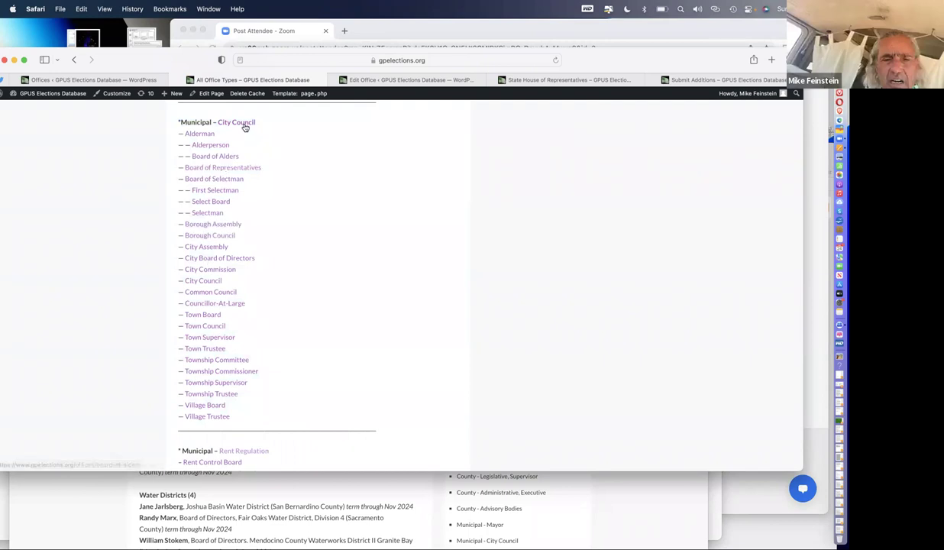
{"action": "scroll", "coordinate": [246, 132], "scroll_direction": "up", "scroll_amount": 3}
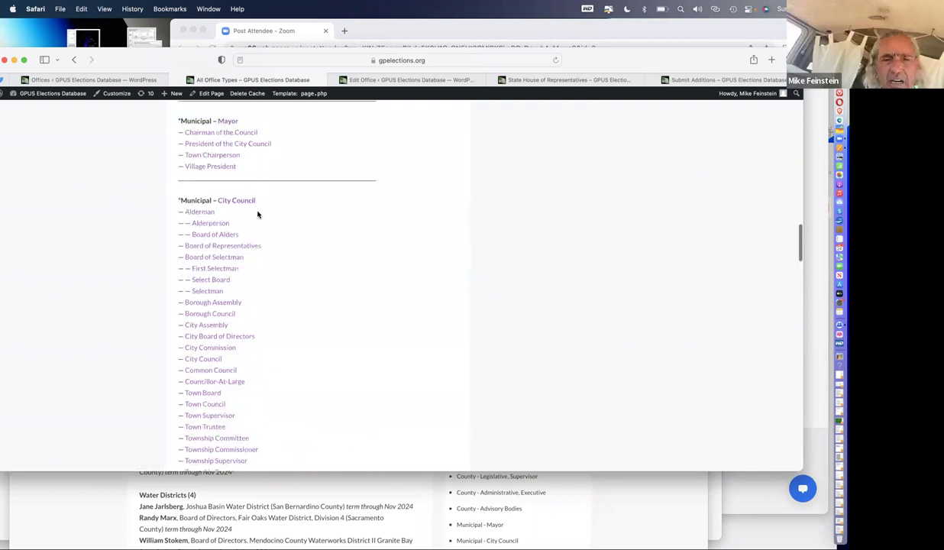
{"action": "scroll", "coordinate": [271, 177], "scroll_direction": "up", "scroll_amount": 3}
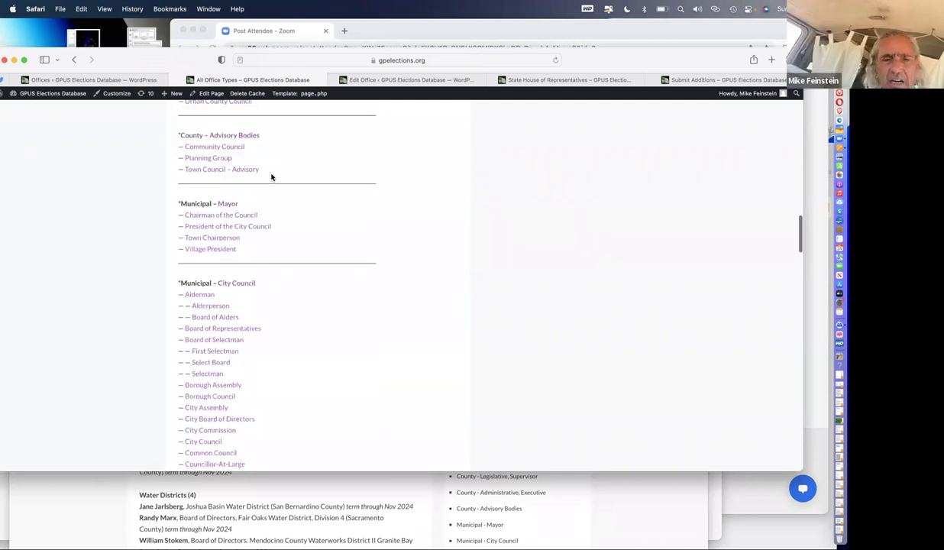
{"action": "scroll", "coordinate": [272, 177], "scroll_direction": "up", "scroll_amount": 2}
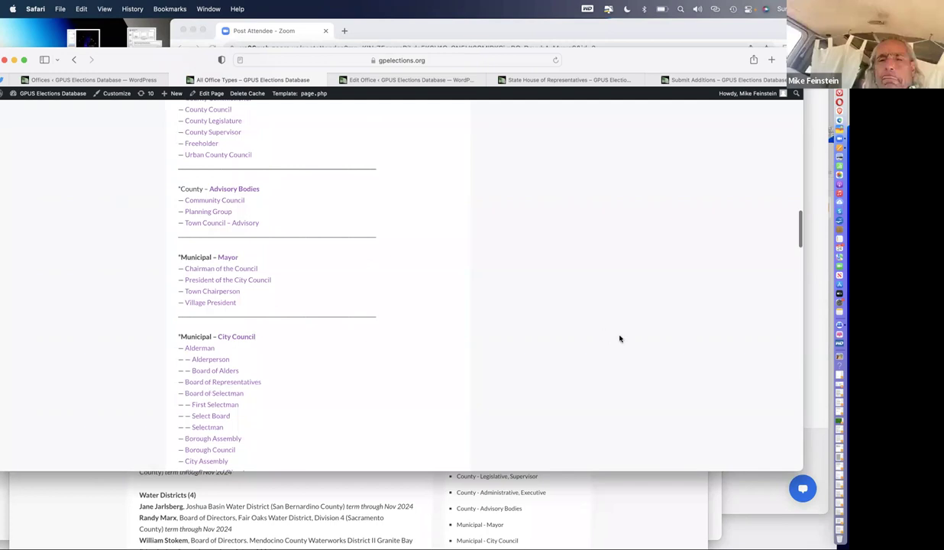
Step: Return to the View Races by Office list, clear its highlighting and examine the office categories from Federal – US Senate to Tribal Government
{"action": "scroll", "coordinate": [621, 341], "scroll_direction": "up", "scroll_amount": 10}
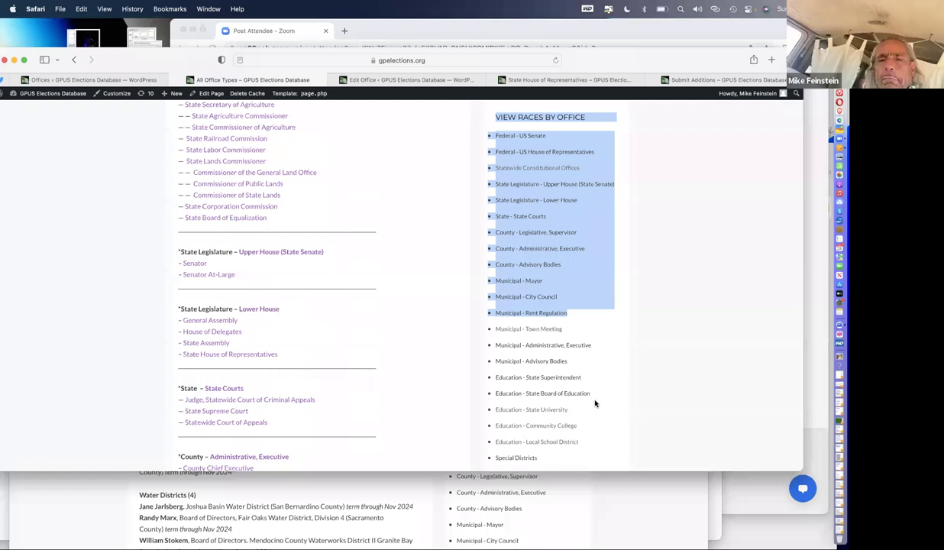
{"action": "left_click", "coordinate": [595, 404]}
{"action": "scroll", "coordinate": [595, 403], "scroll_direction": "down", "scroll_amount": 1}
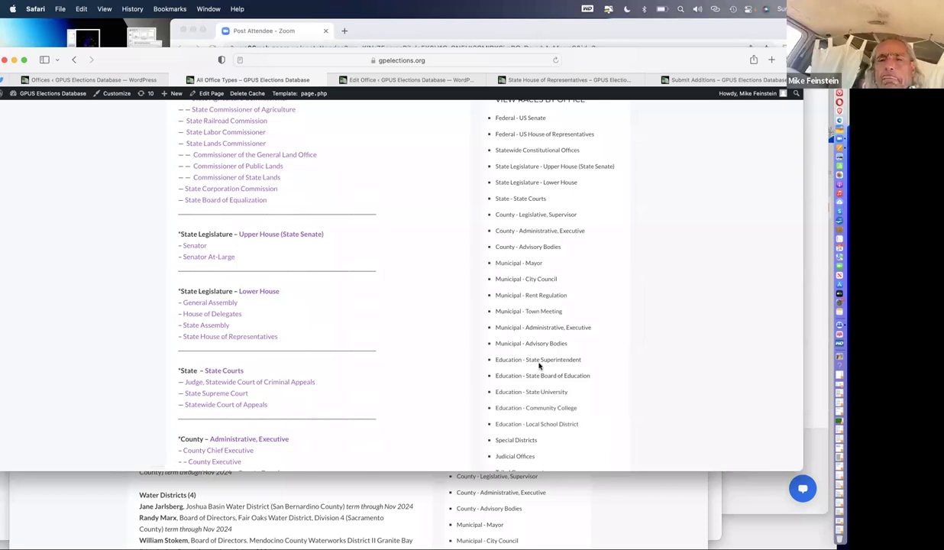
{"action": "scroll", "coordinate": [539, 366], "scroll_direction": "up", "scroll_amount": 1}
{"action": "scroll", "coordinate": [539, 366], "scroll_direction": "down", "scroll_amount": 2}
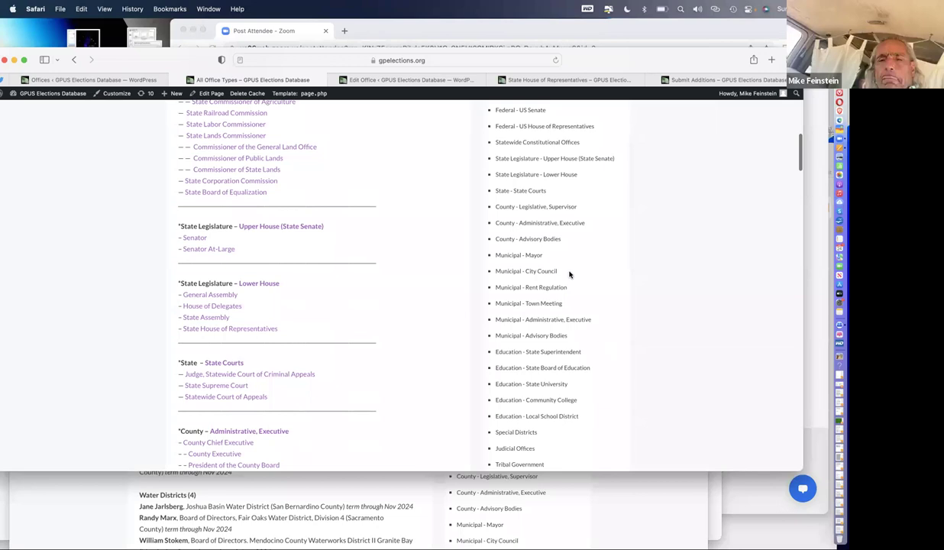
{"action": "scroll", "coordinate": [569, 274], "scroll_direction": "down", "scroll_amount": 1}
{"action": "scroll", "coordinate": [569, 275], "scroll_direction": "up", "scroll_amount": 1}
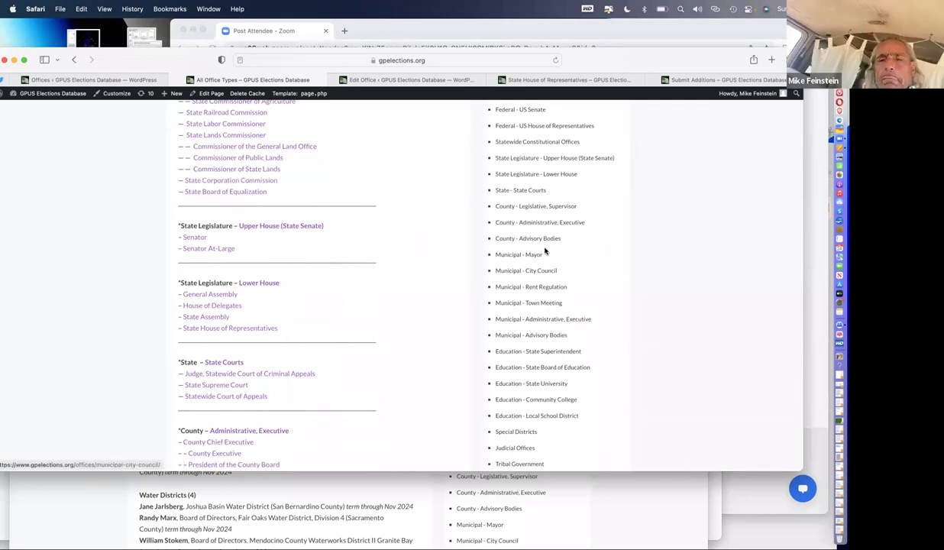
{"action": "scroll", "coordinate": [492, 234], "scroll_direction": "up", "scroll_amount": 1}
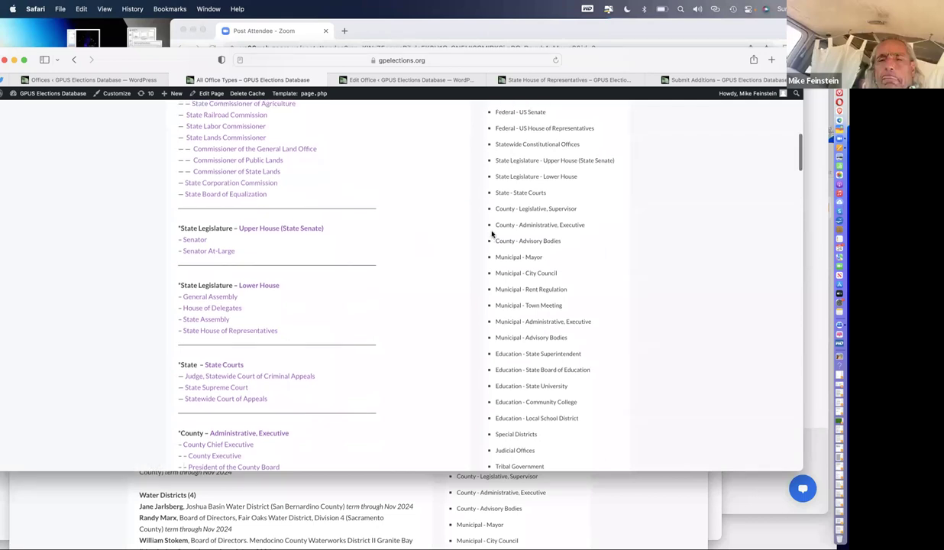
{"action": "scroll", "coordinate": [491, 234], "scroll_direction": "down", "scroll_amount": 1}
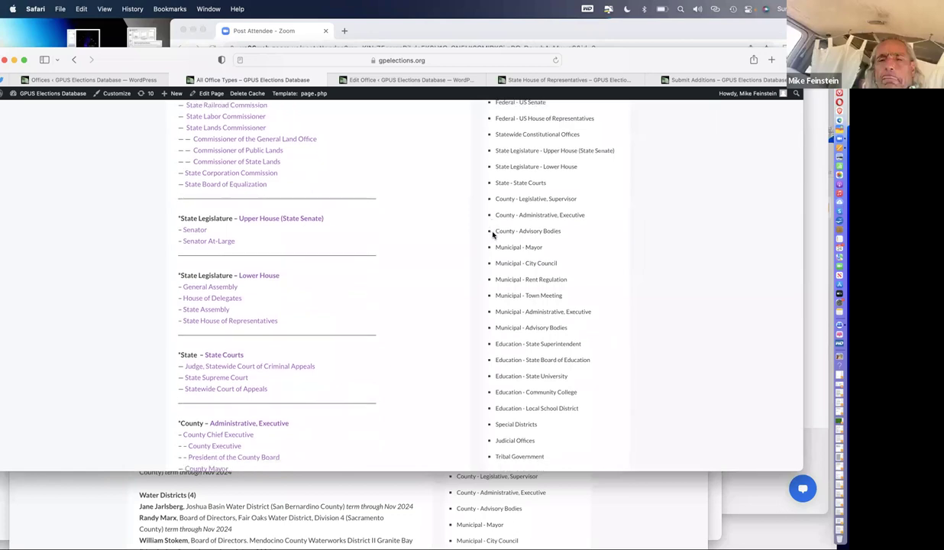
{"action": "scroll", "coordinate": [492, 234], "scroll_direction": "down", "scroll_amount": 1}
{"action": "scroll", "coordinate": [511, 199], "scroll_direction": "up", "scroll_amount": 1}
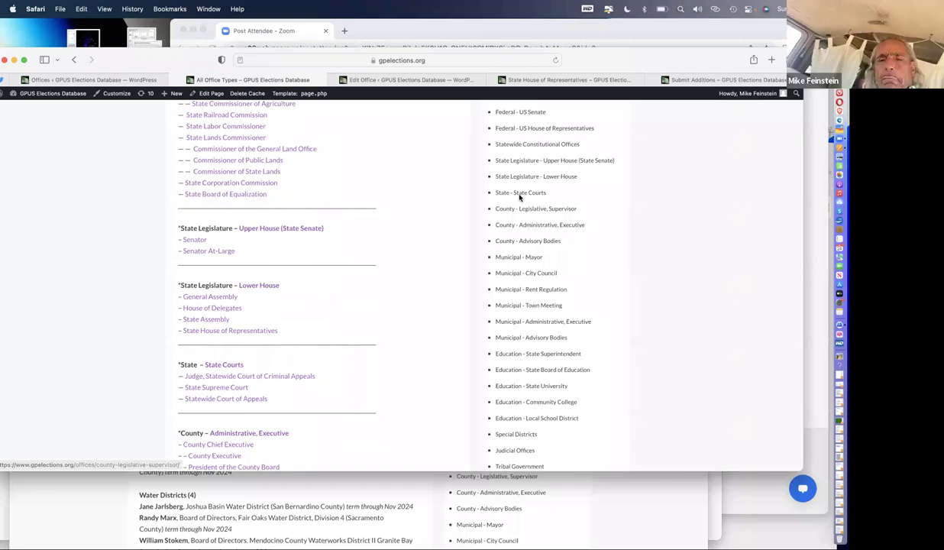
Step: Return to the start of All Office Types and open the Election History page
{"action": "scroll", "coordinate": [520, 199], "scroll_direction": "up", "scroll_amount": 5}
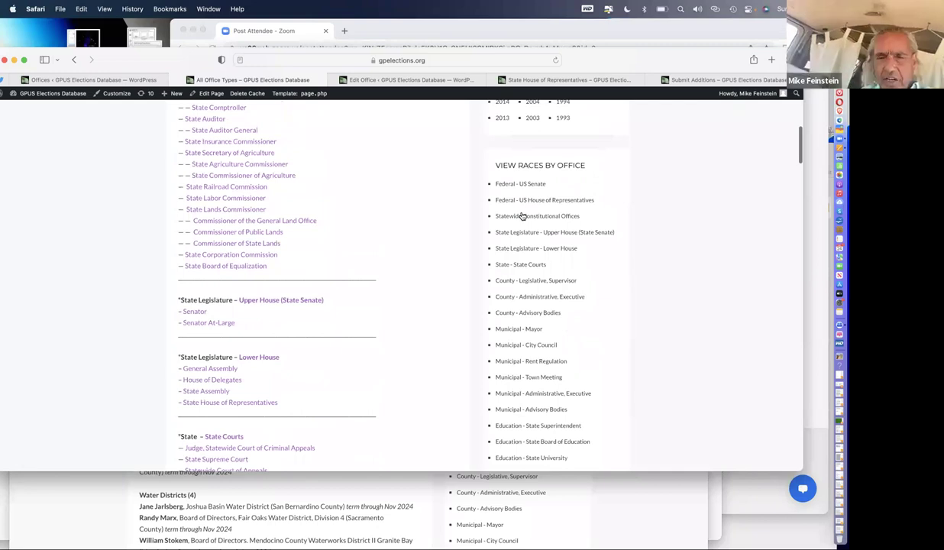
{"action": "scroll", "coordinate": [522, 217], "scroll_direction": "up", "scroll_amount": 10}
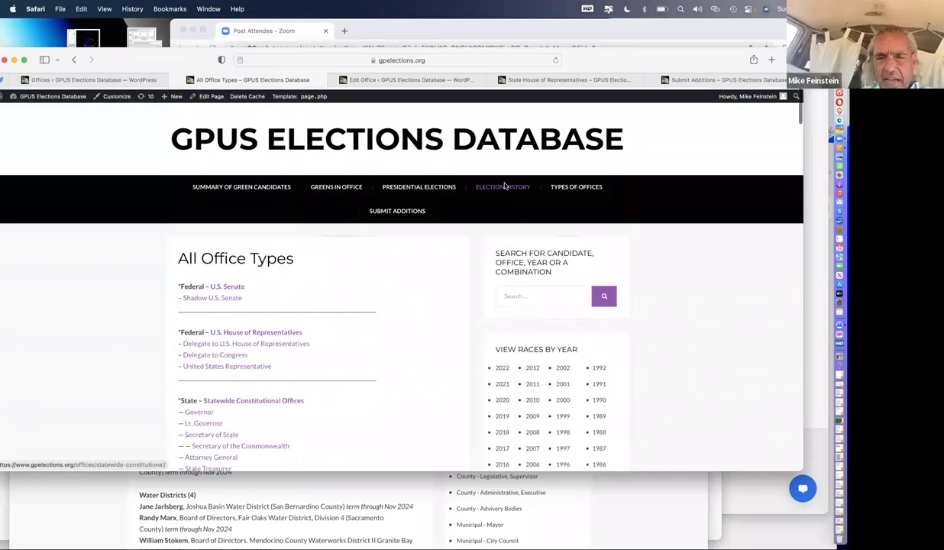
{"action": "left_click", "coordinate": [504, 186]}
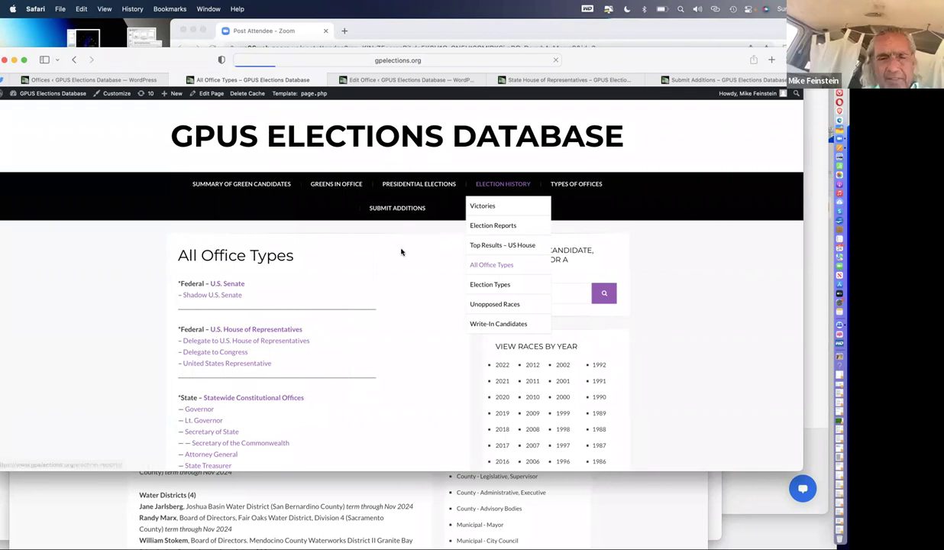
{"action": "scroll", "coordinate": [363, 316], "scroll_direction": "down", "scroll_amount": 1}
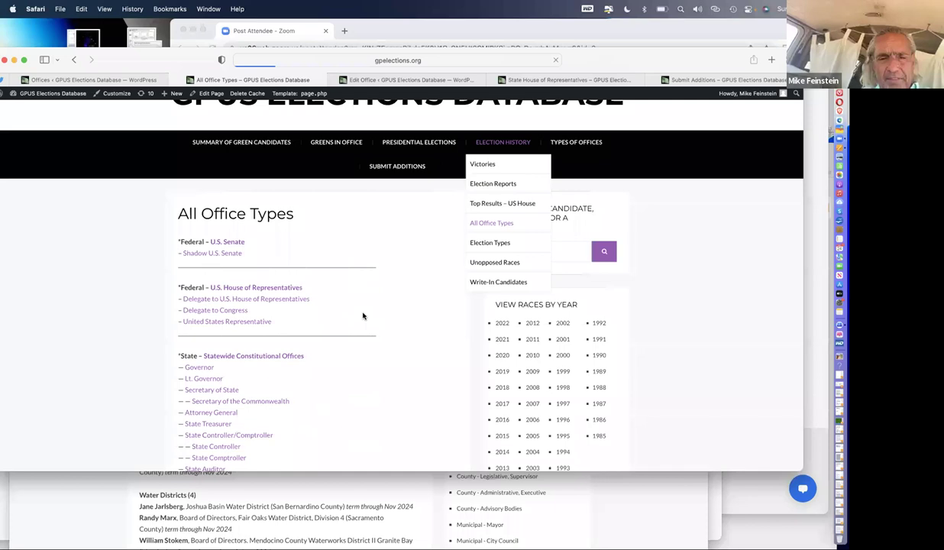
{"action": "scroll", "coordinate": [363, 316], "scroll_direction": "down", "scroll_amount": 10}
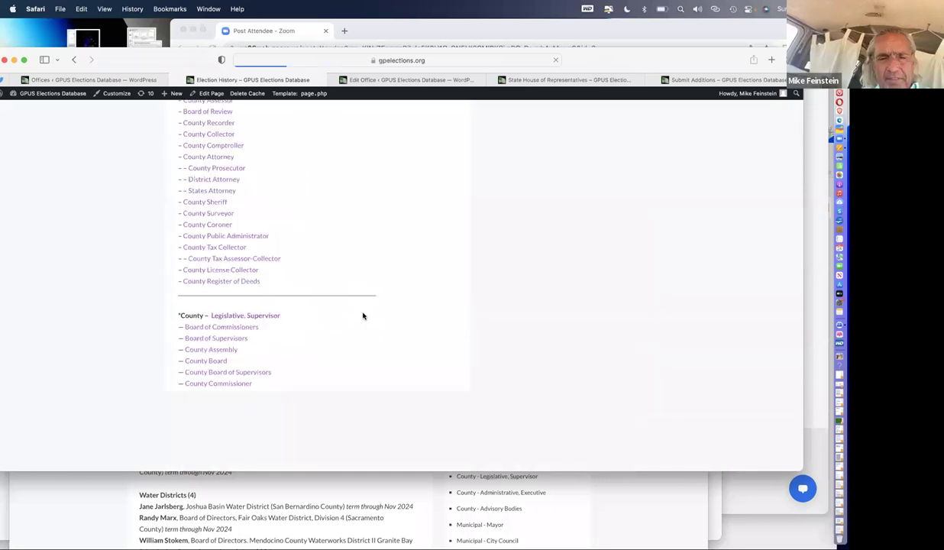
{"action": "scroll", "coordinate": [524, 352], "scroll_direction": "up", "scroll_amount": 5}
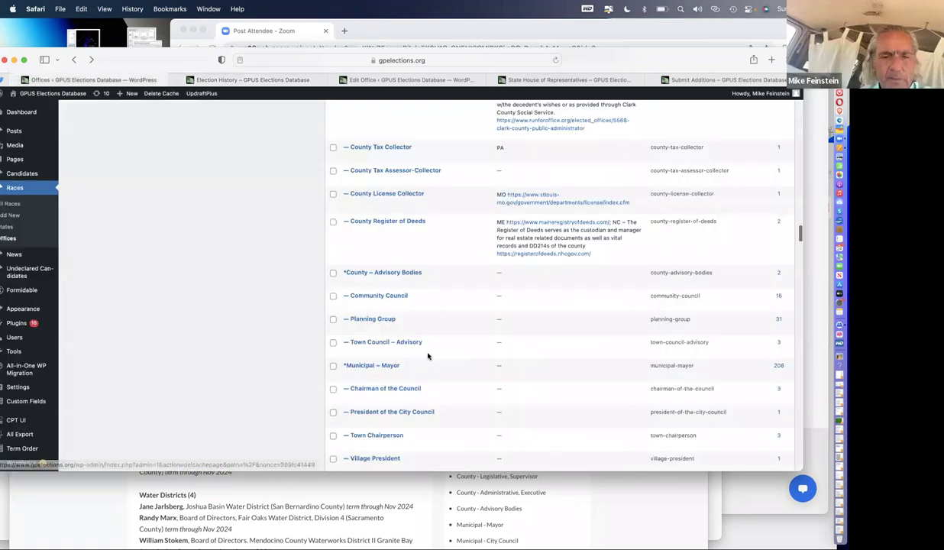
Step: Review the special districts in the WordPress Offices list, from the park and recreation entries back to Community Services District
{"action": "scroll", "coordinate": [420, 328], "scroll_direction": "down", "scroll_amount": 15}
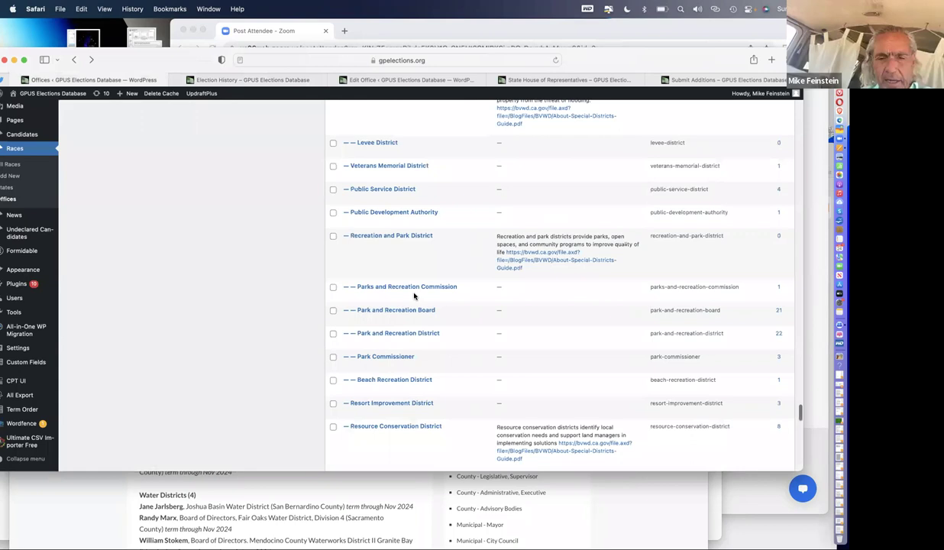
{"action": "scroll", "coordinate": [378, 269], "scroll_direction": "up", "scroll_amount": 3}
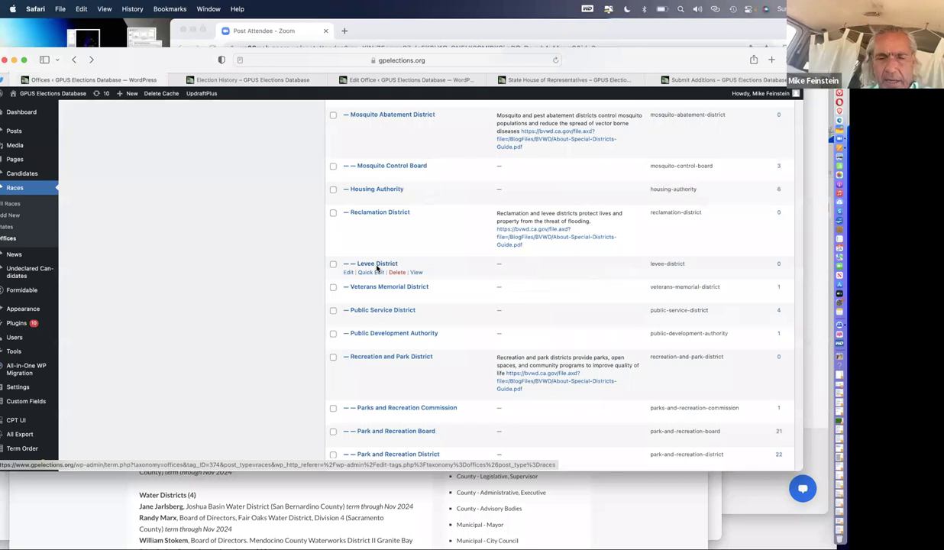
{"action": "scroll", "coordinate": [376, 268], "scroll_direction": "up", "scroll_amount": 3}
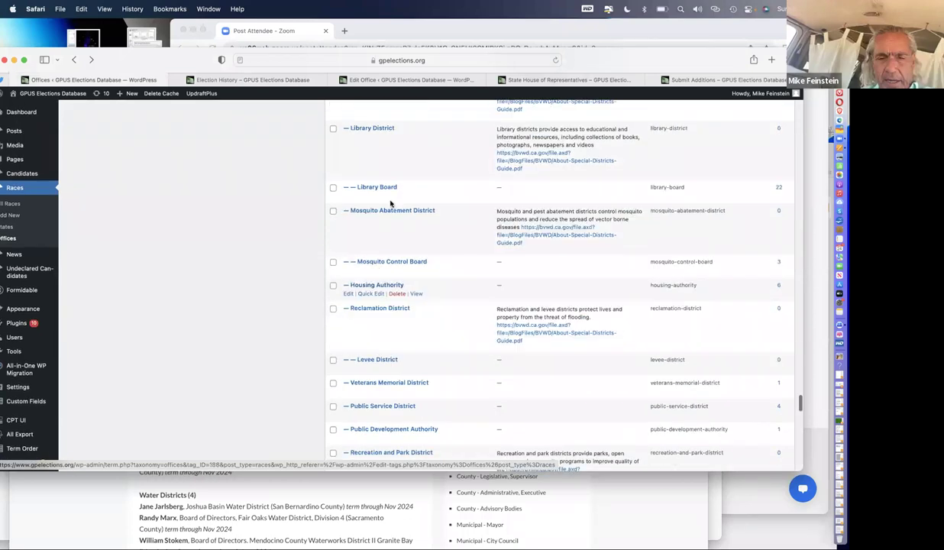
{"action": "scroll", "coordinate": [391, 206], "scroll_direction": "up", "scroll_amount": 7}
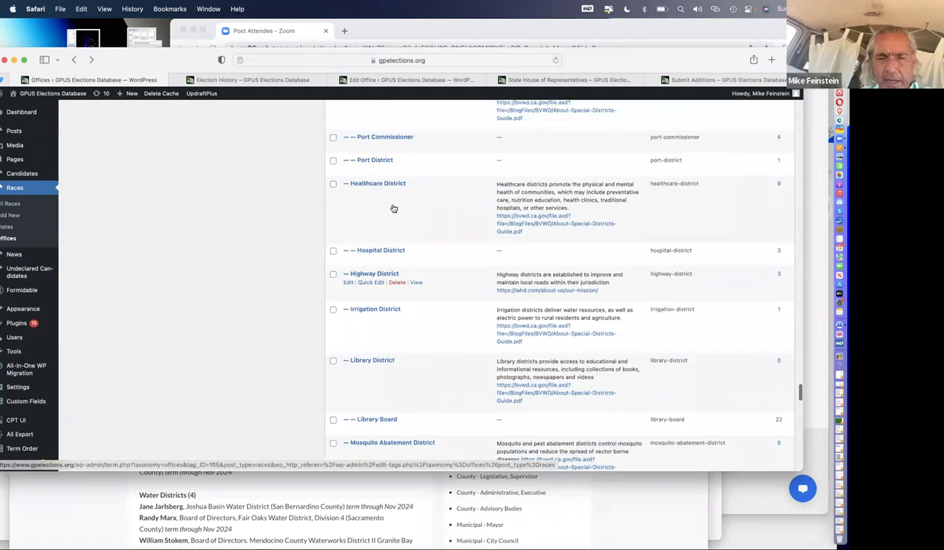
{"action": "scroll", "coordinate": [468, 191], "scroll_direction": "up", "scroll_amount": 3}
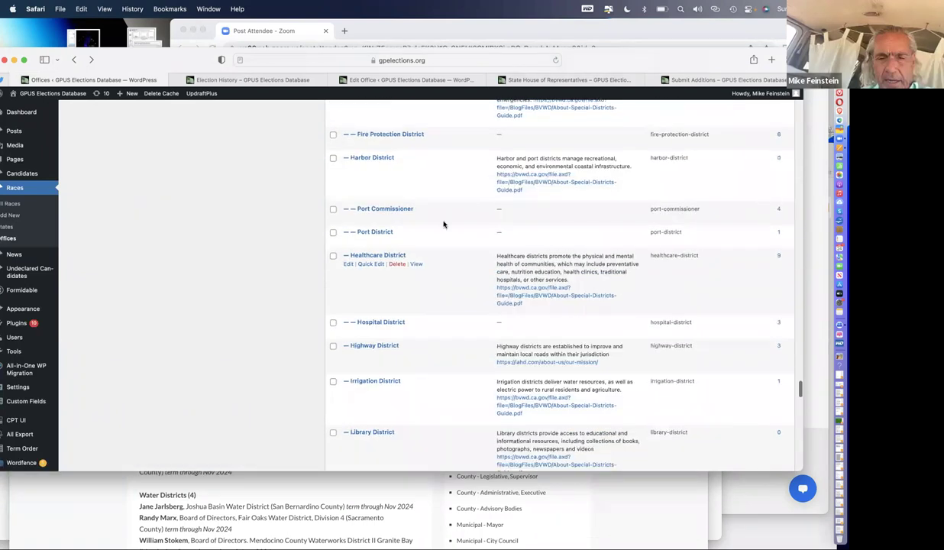
{"action": "scroll", "coordinate": [443, 224], "scroll_direction": "up", "scroll_amount": 3}
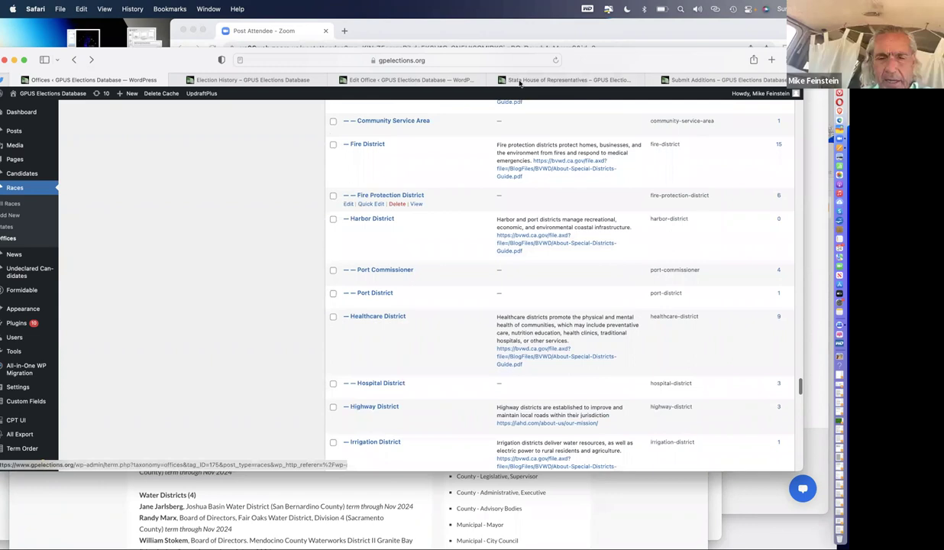
{"action": "scroll", "coordinate": [519, 83], "scroll_direction": "up", "scroll_amount": 3}
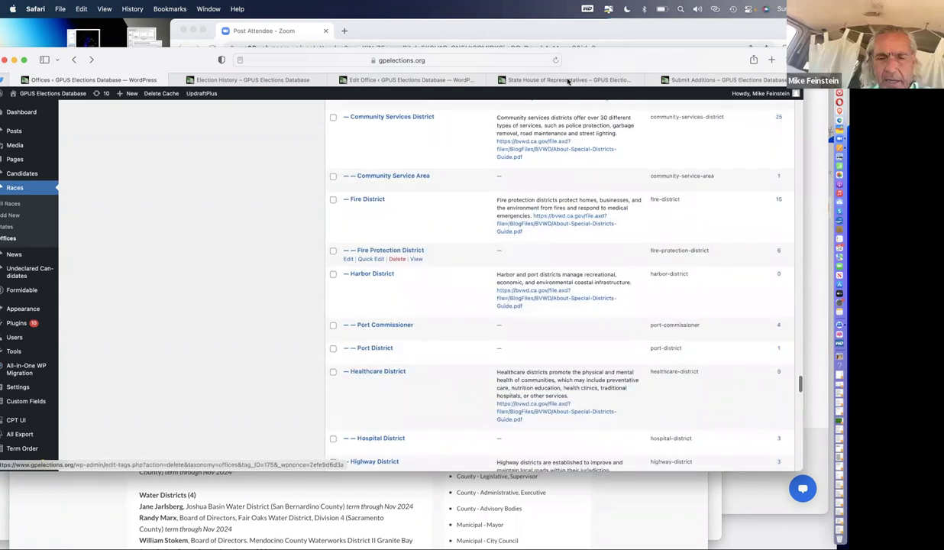
{"action": "scroll", "coordinate": [275, 185], "scroll_direction": "up", "scroll_amount": 4}
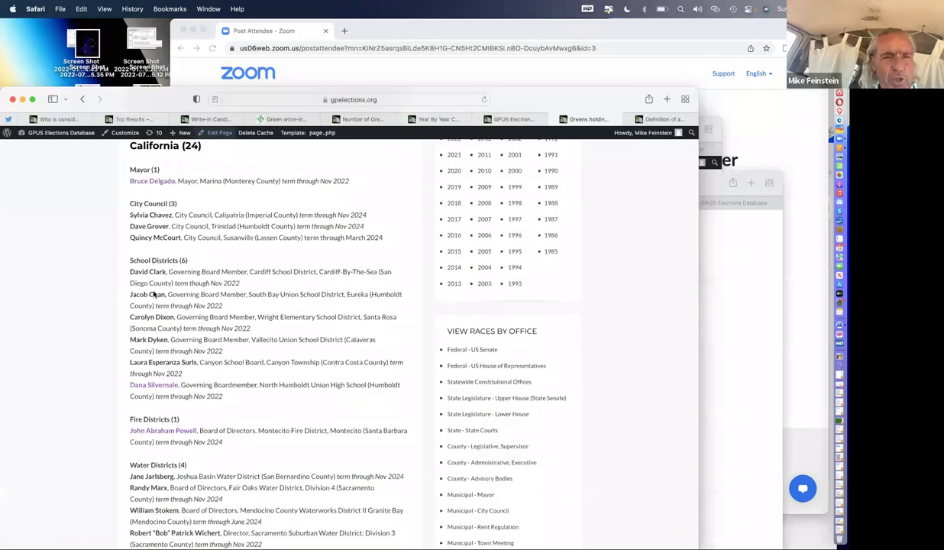
Step: Go through the open Greens in office and Election Reports windows and return to the start of the WordPress Offices list
{"action": "key", "text": "super+grave"}
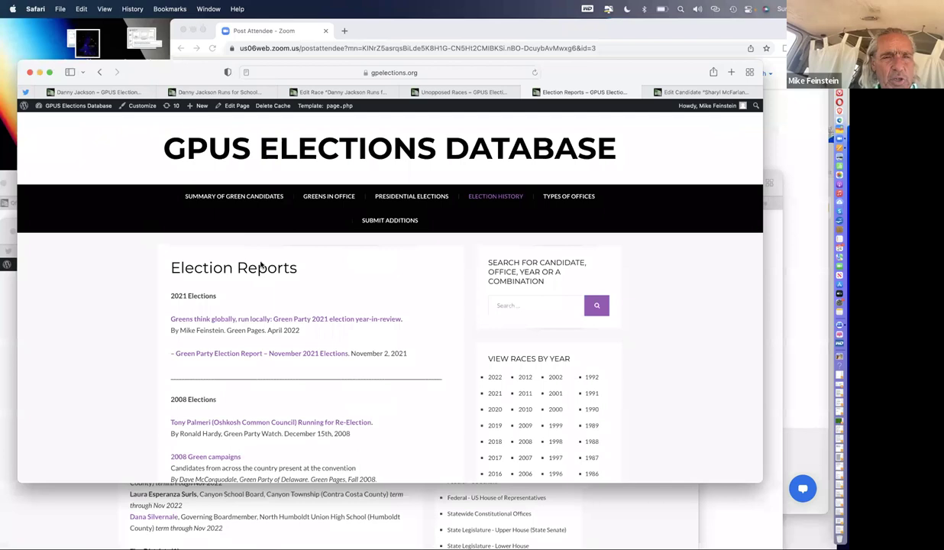
{"action": "key", "text": "super+grave"}
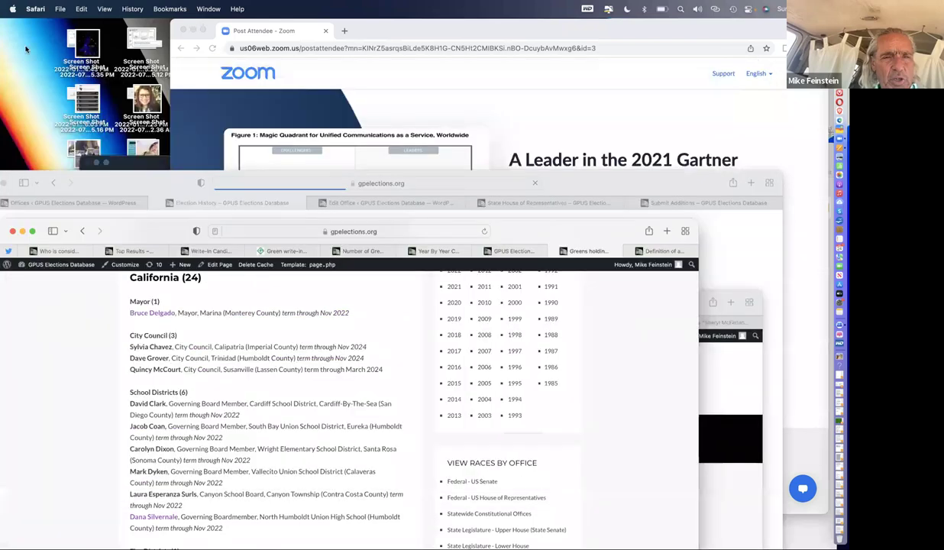
{"action": "key", "text": "super+grave"}
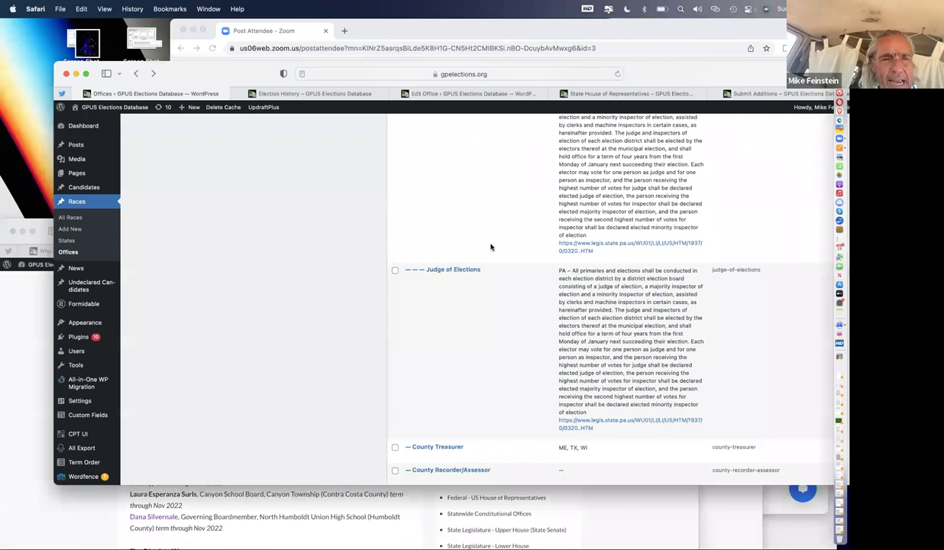
{"action": "key", "text": "super+grave"}
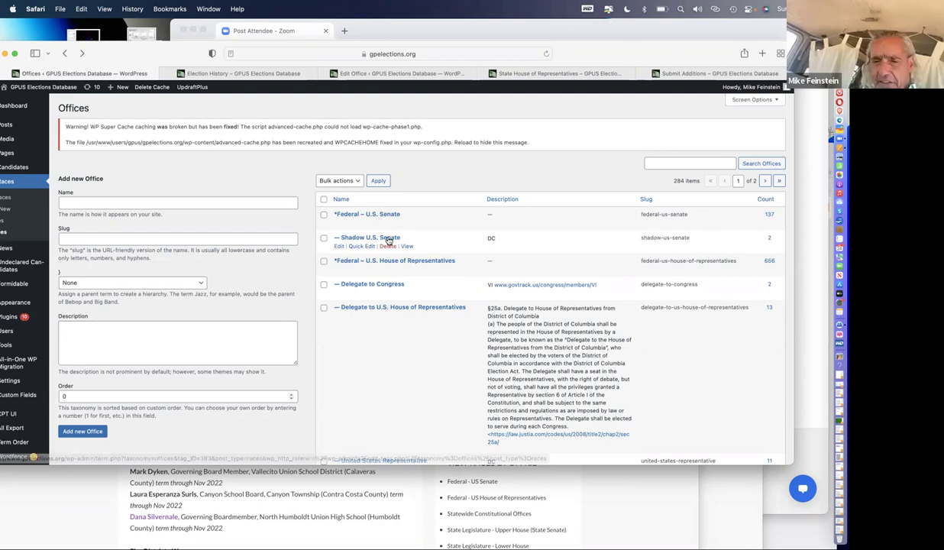
Step: Examine the federal entries in the Offices list and highlight the description of Delegate to U.S. House of Representatives
{"action": "scroll", "coordinate": [413, 256], "scroll_direction": "down", "scroll_amount": 1}
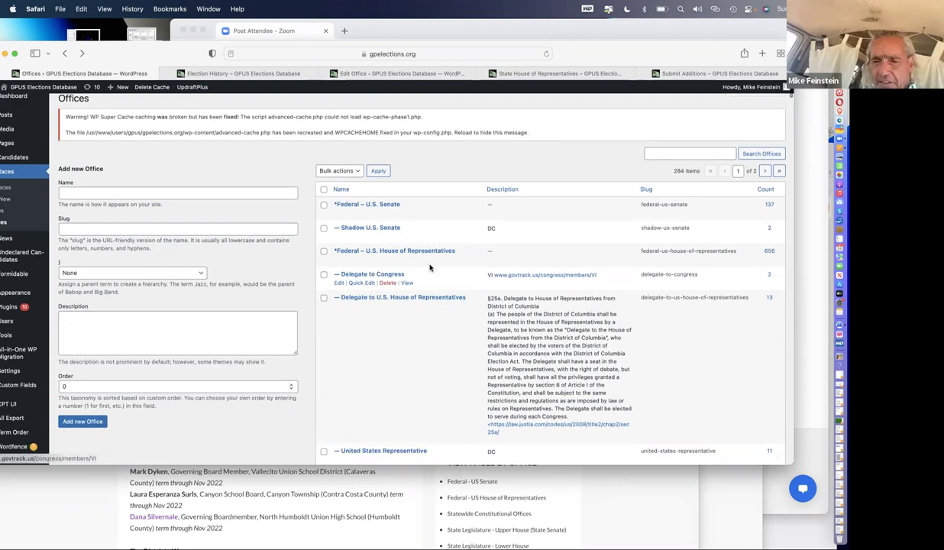
{"action": "scroll", "coordinate": [447, 271], "scroll_direction": "down", "scroll_amount": 5}
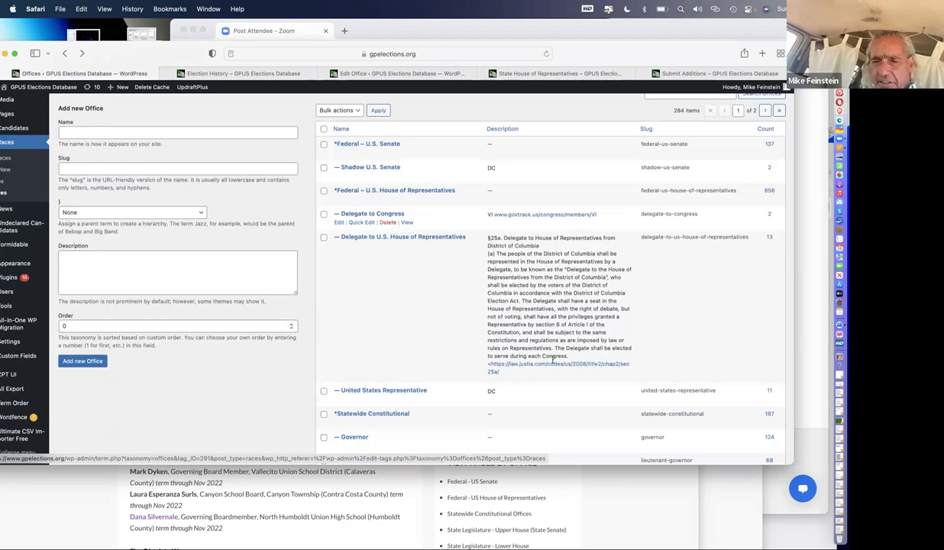
{"action": "triple_click", "coordinate": [578, 330]}
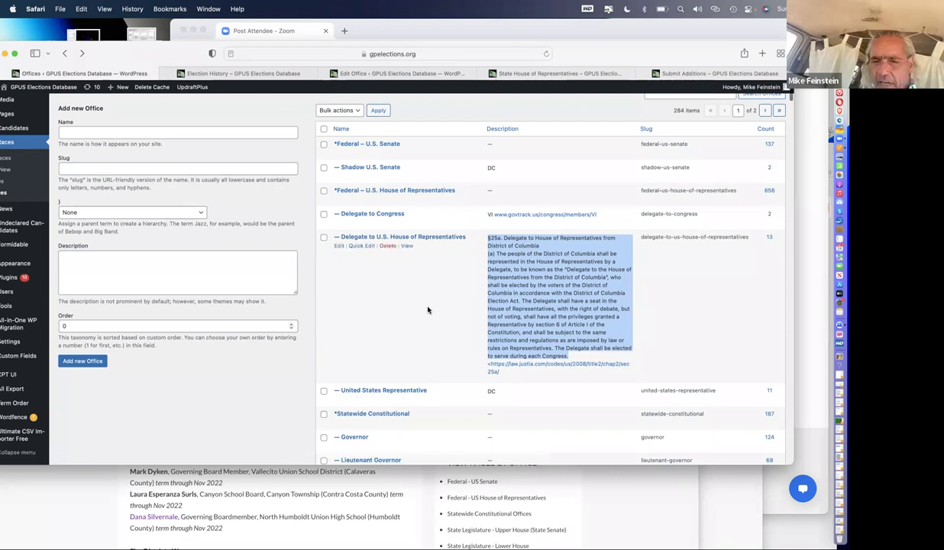
{"action": "scroll", "coordinate": [428, 310], "scroll_direction": "down", "scroll_amount": 1}
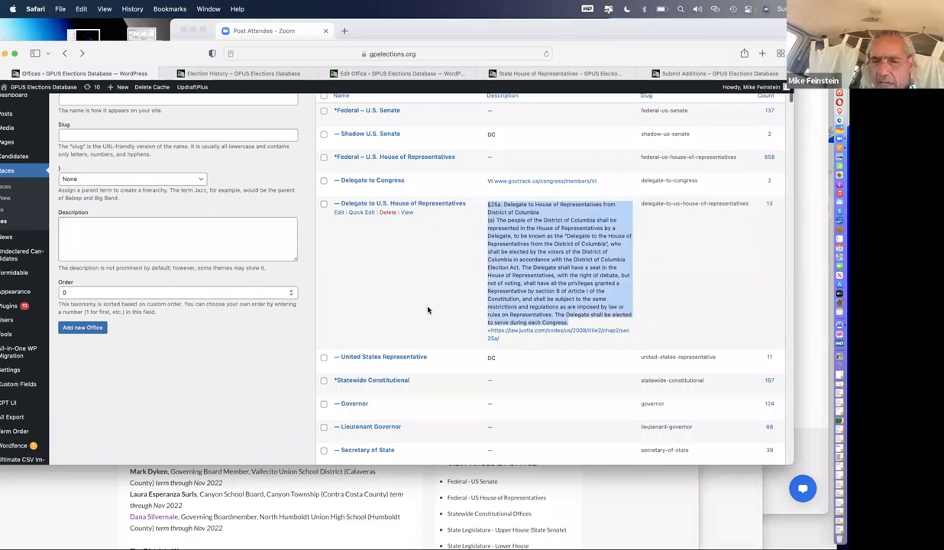
Step: Switch to the Greens holding office page in Safari and open the Green Legislative Majorities report
{"action": "scroll", "coordinate": [428, 309], "scroll_direction": "down", "scroll_amount": 3}
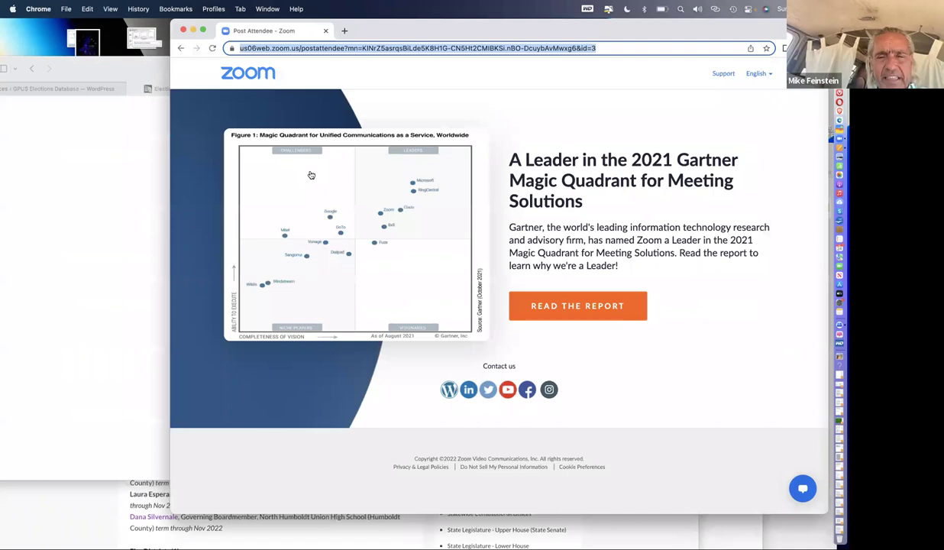
{"action": "key", "text": "super+Tab"}
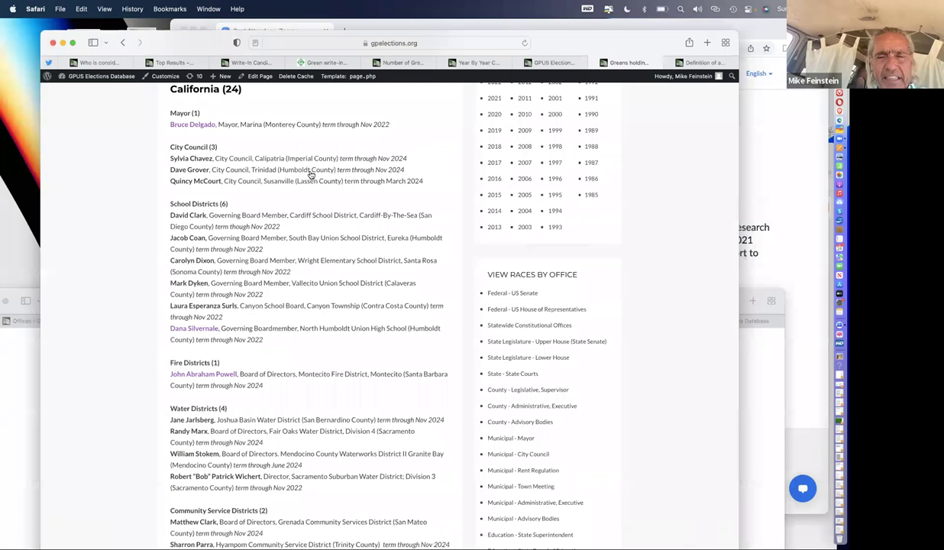
{"action": "scroll", "coordinate": [311, 175], "scroll_direction": "up", "scroll_amount": 4}
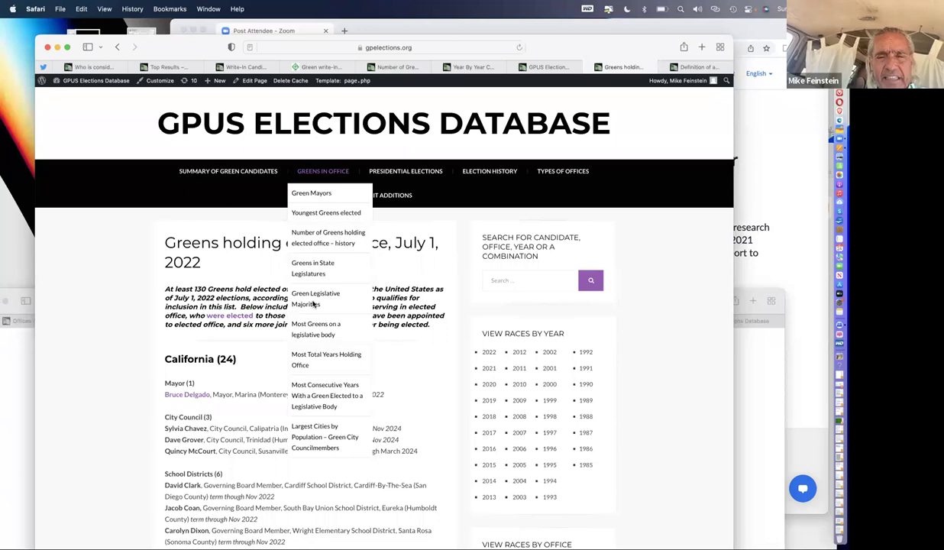
{"action": "left_click", "coordinate": [316, 298]}
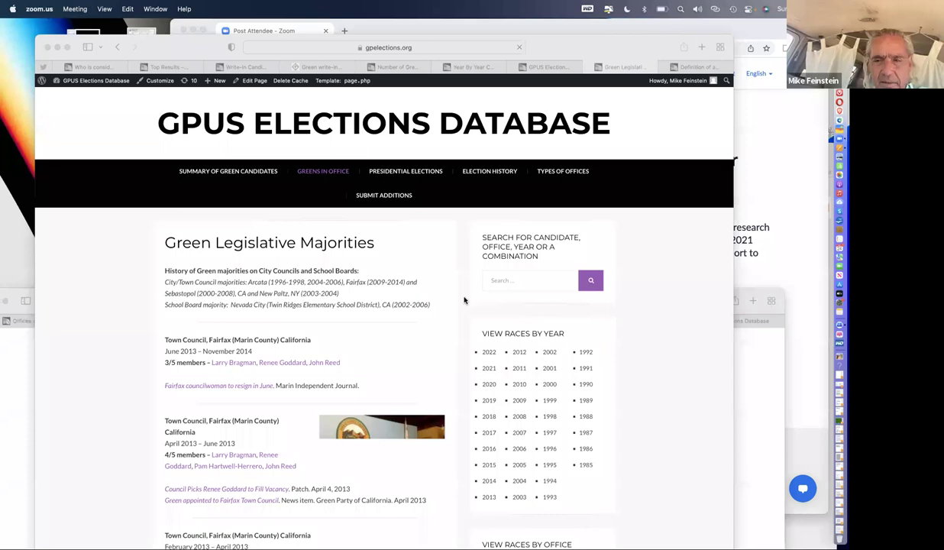
Step: Review the Green Legislative Majorities entries from the Fairfax Town Council through Arcata, New Paltz and Twin Ridges to Sebastopol
{"action": "scroll", "coordinate": [388, 295], "scroll_direction": "down", "scroll_amount": 2}
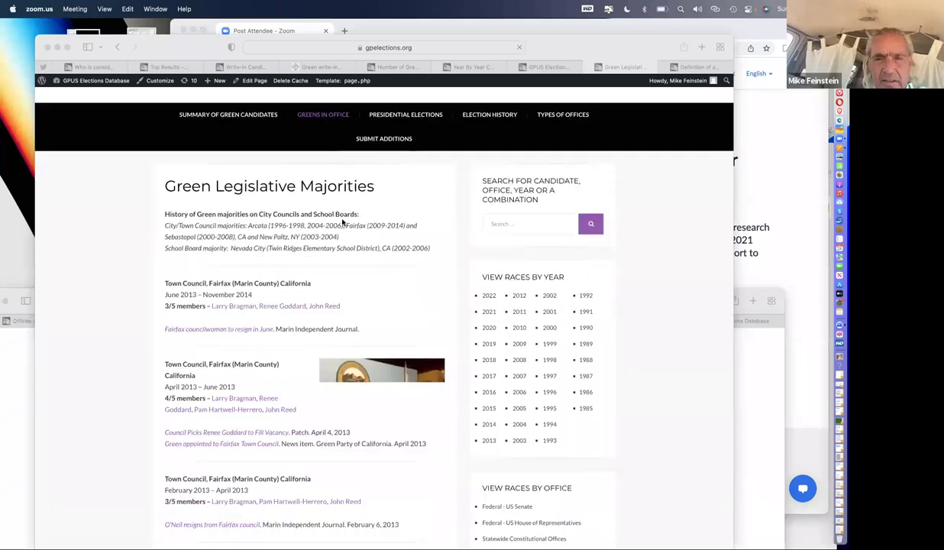
{"action": "left_click", "coordinate": [126, 257]}
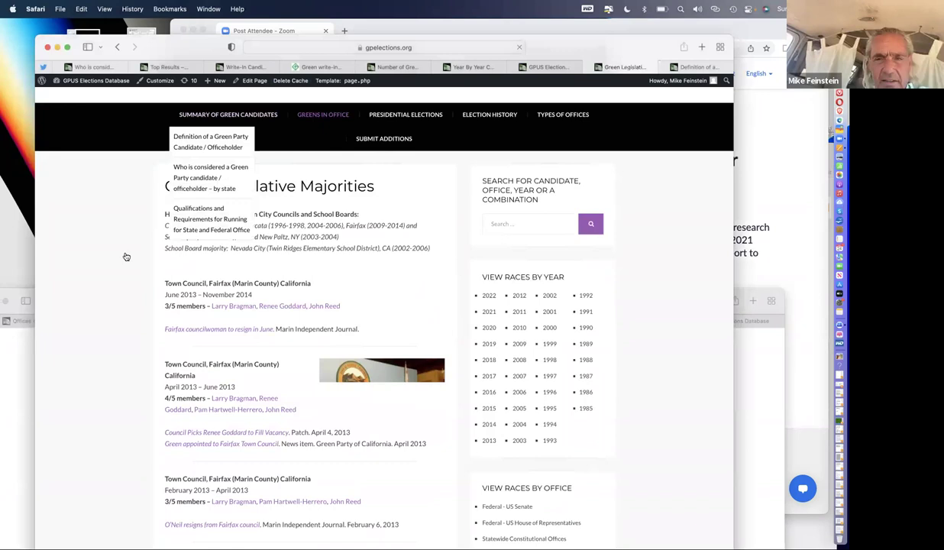
{"action": "scroll", "coordinate": [126, 257], "scroll_direction": "down", "scroll_amount": 1}
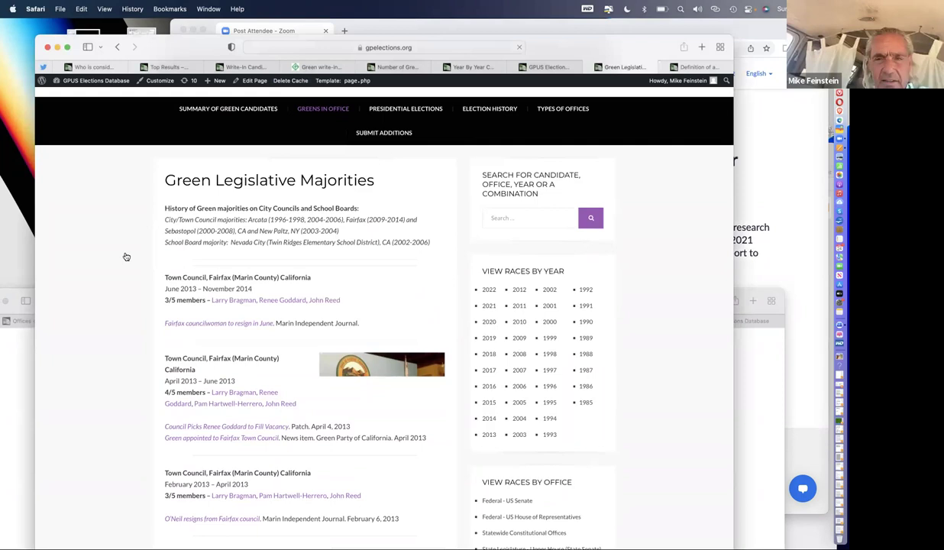
{"action": "scroll", "coordinate": [126, 257], "scroll_direction": "down", "scroll_amount": 3}
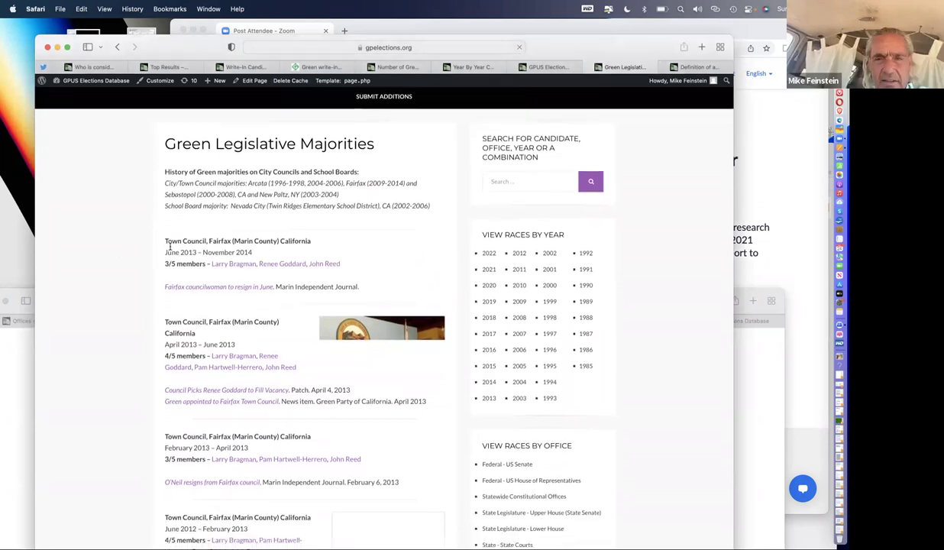
{"action": "scroll", "coordinate": [175, 387], "scroll_direction": "up", "scroll_amount": 1}
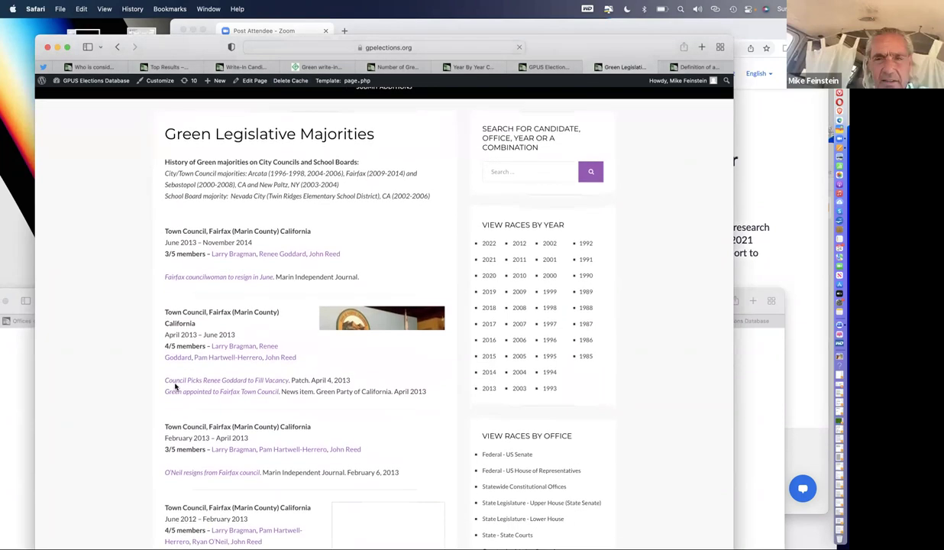
{"action": "scroll", "coordinate": [175, 386], "scroll_direction": "down", "scroll_amount": 1}
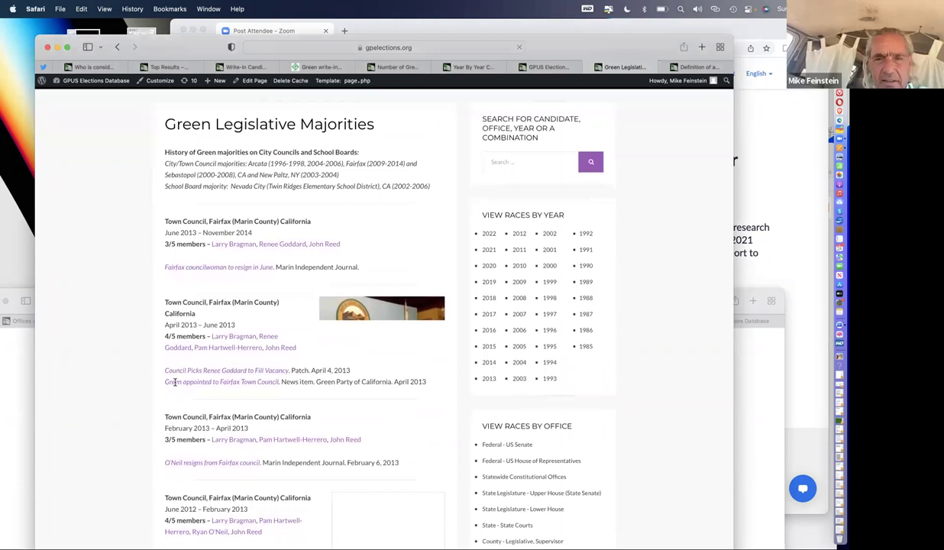
{"action": "scroll", "coordinate": [175, 382], "scroll_direction": "down", "scroll_amount": 3}
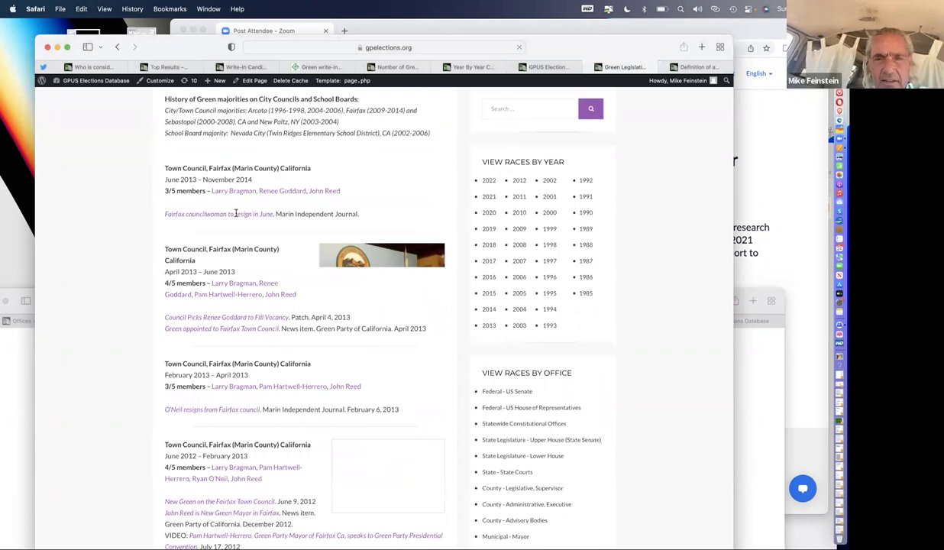
{"action": "scroll", "coordinate": [236, 213], "scroll_direction": "down", "scroll_amount": 10}
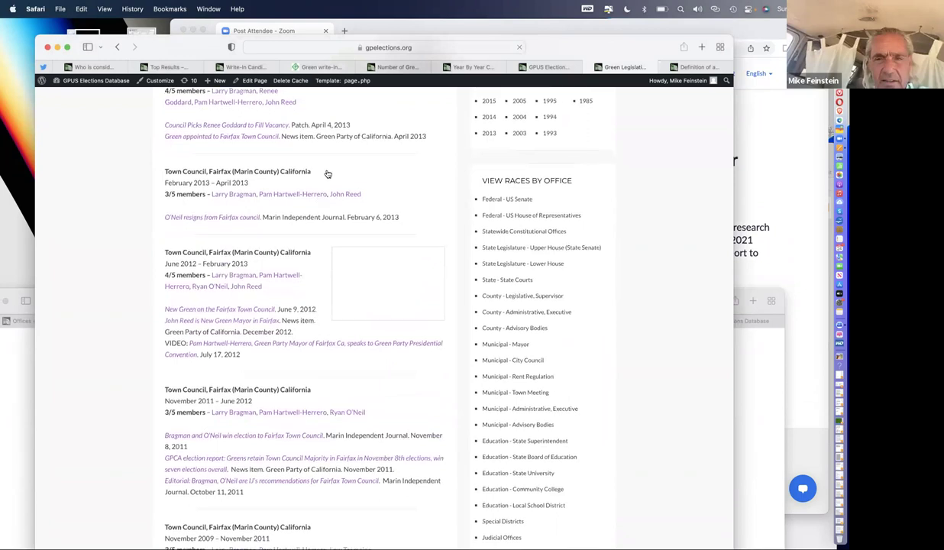
{"action": "scroll", "coordinate": [328, 174], "scroll_direction": "down", "scroll_amount": 2}
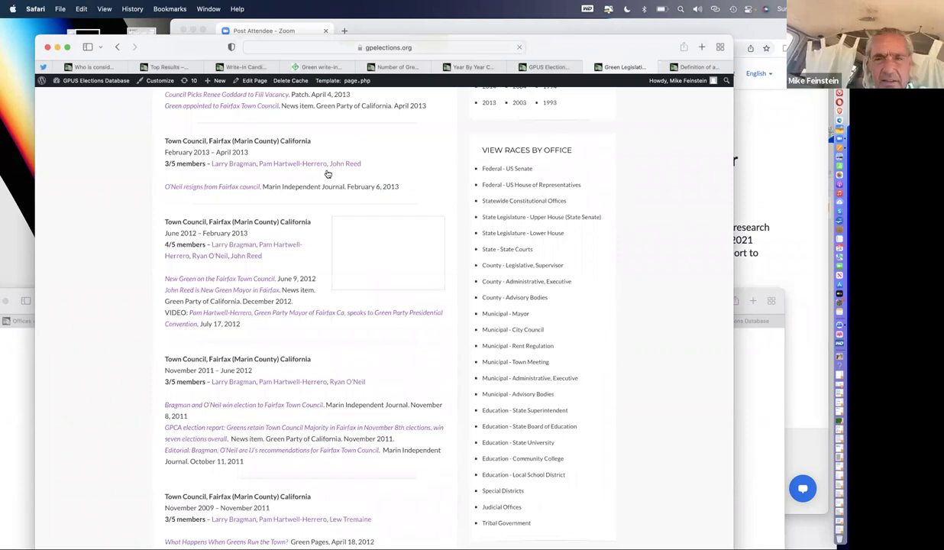
{"action": "scroll", "coordinate": [489, 239], "scroll_direction": "down", "scroll_amount": 1}
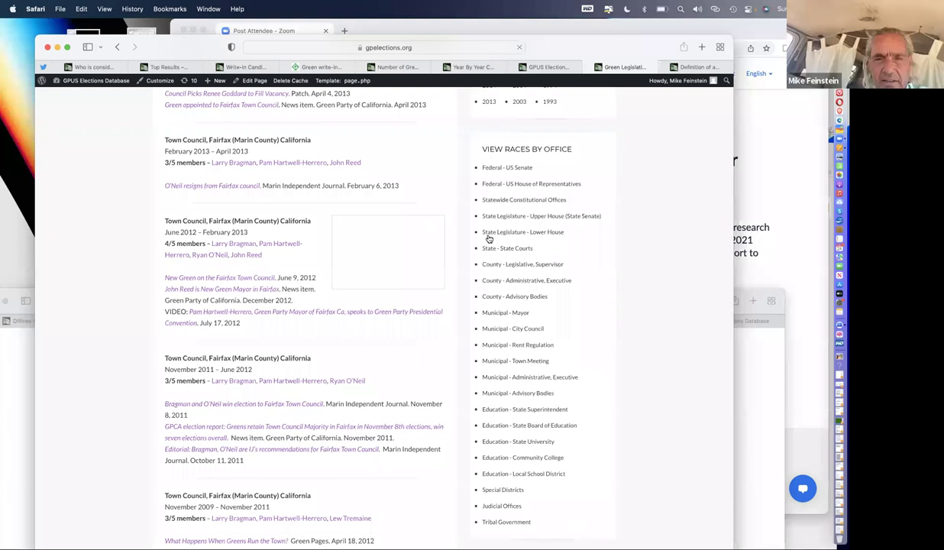
{"action": "scroll", "coordinate": [489, 240], "scroll_direction": "down", "scroll_amount": 15}
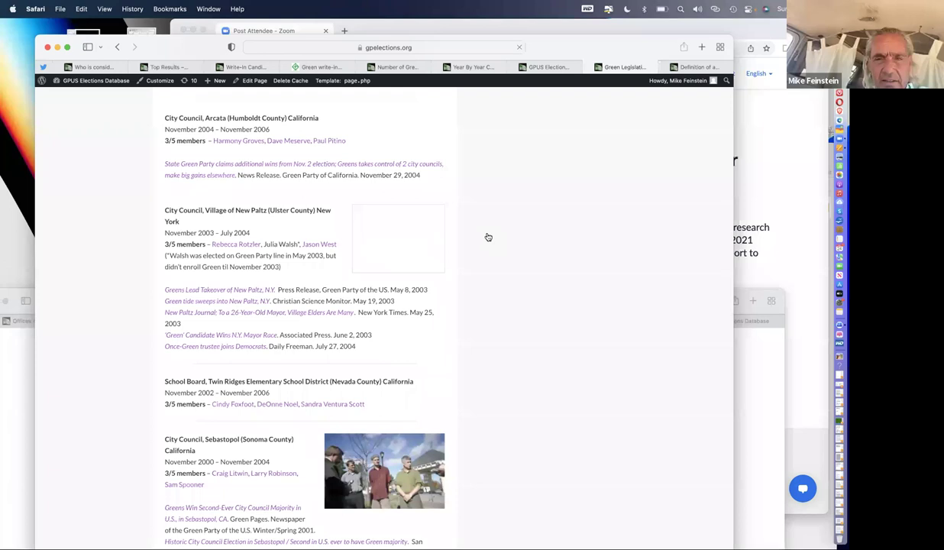
{"action": "scroll", "coordinate": [488, 238], "scroll_direction": "down", "scroll_amount": 2}
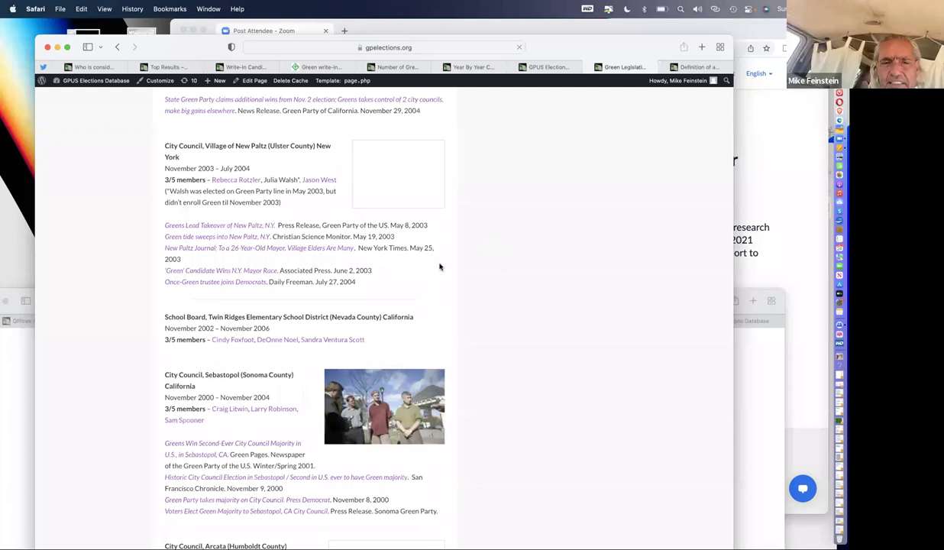
Step: Open the Top Results – US House page and briefly highlight the first three two-way race results
{"action": "scroll", "coordinate": [474, 252], "scroll_direction": "up", "scroll_amount": 15}
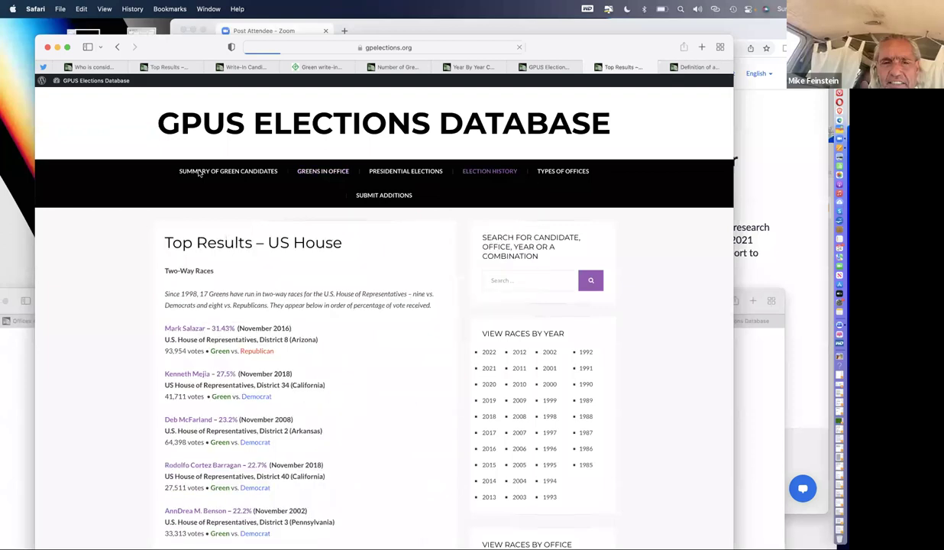
{"action": "scroll", "coordinate": [199, 172], "scroll_direction": "down", "scroll_amount": 3}
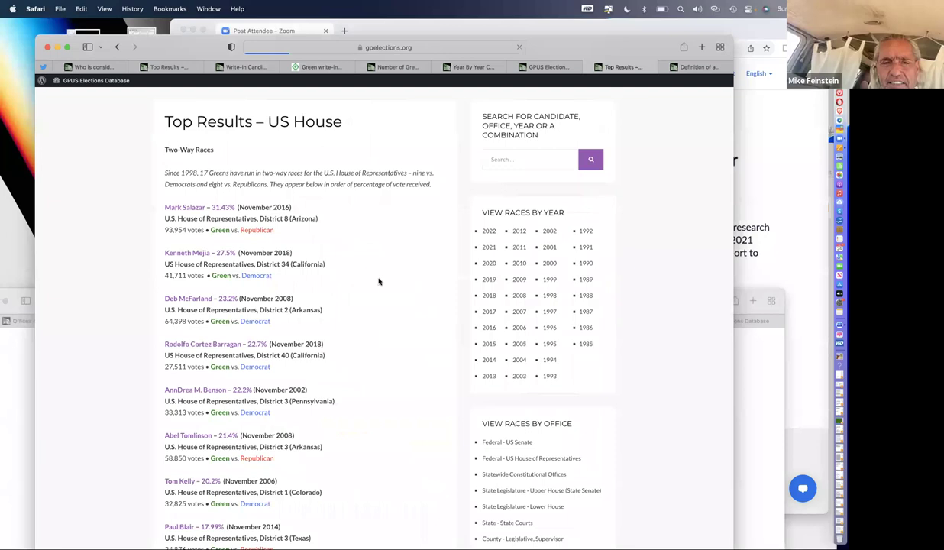
{"action": "scroll", "coordinate": [378, 282], "scroll_direction": "down", "scroll_amount": 1}
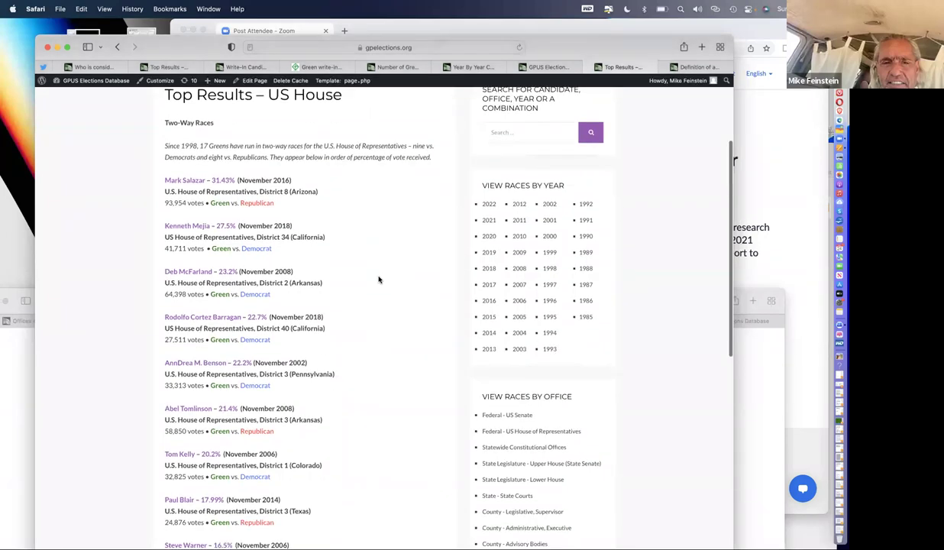
{"action": "scroll", "coordinate": [378, 279], "scroll_direction": "down", "scroll_amount": 1}
{"action": "left_click_drag", "start_coordinate": [378, 280], "coordinate": [165, 159]}
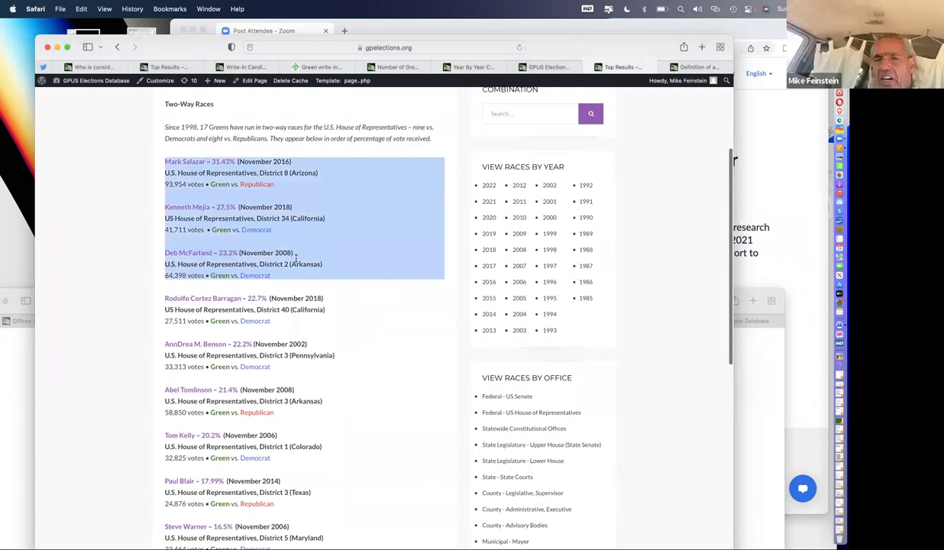
{"action": "scroll", "coordinate": [284, 258], "scroll_direction": "down", "scroll_amount": 1}
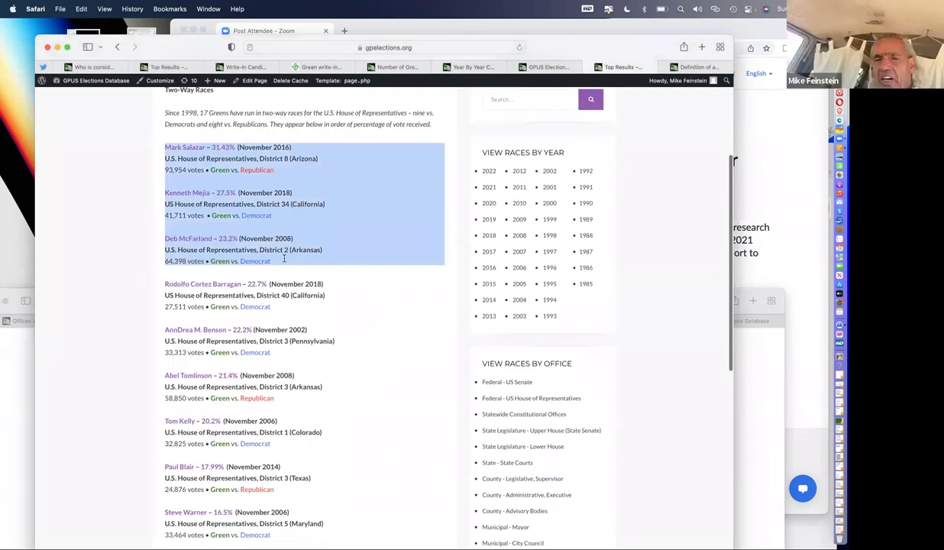
{"action": "left_click", "coordinate": [284, 258]}
Step: Review the remaining two-way US House race results, look over the Greens in Office report choices, and return to the page's start
{"action": "scroll", "coordinate": [284, 259], "scroll_direction": "down", "scroll_amount": 1}
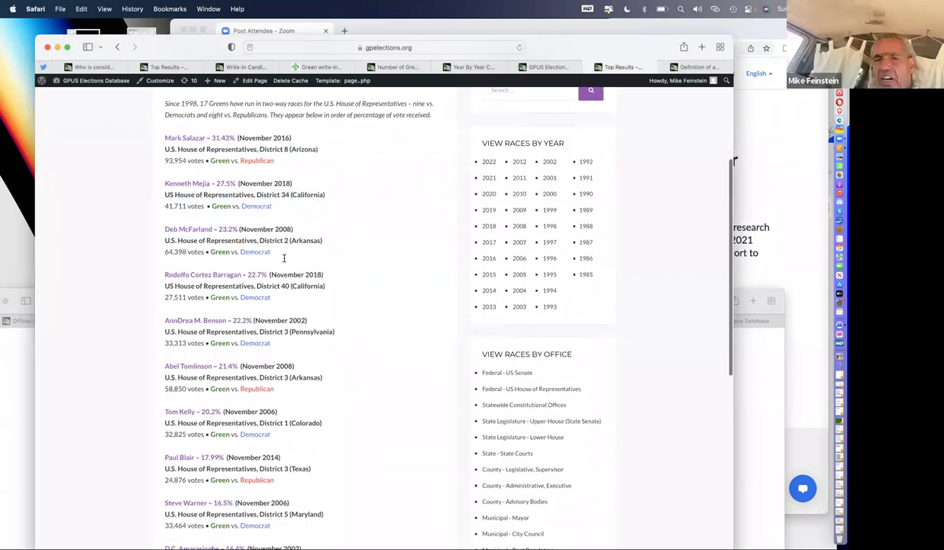
{"action": "scroll", "coordinate": [284, 258], "scroll_direction": "down", "scroll_amount": 5}
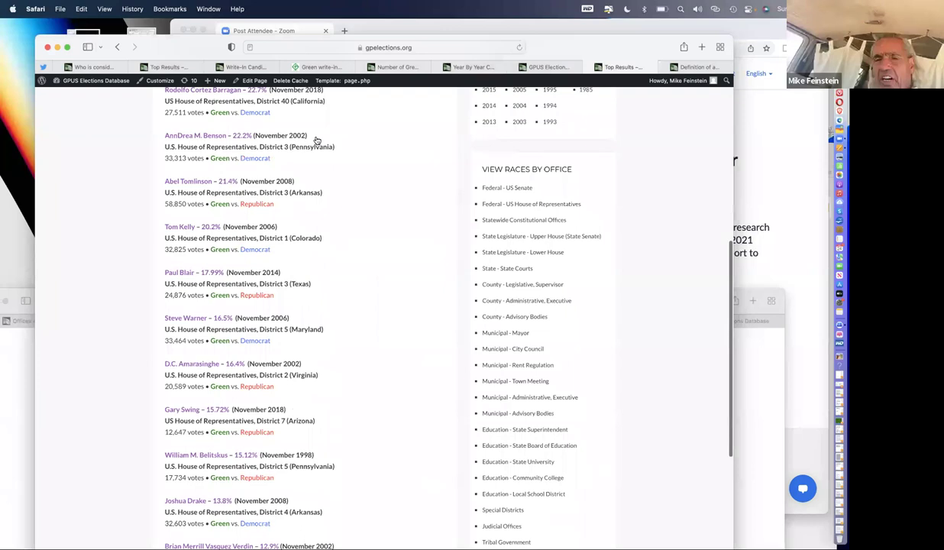
{"action": "scroll", "coordinate": [319, 140], "scroll_direction": "up", "scroll_amount": 10}
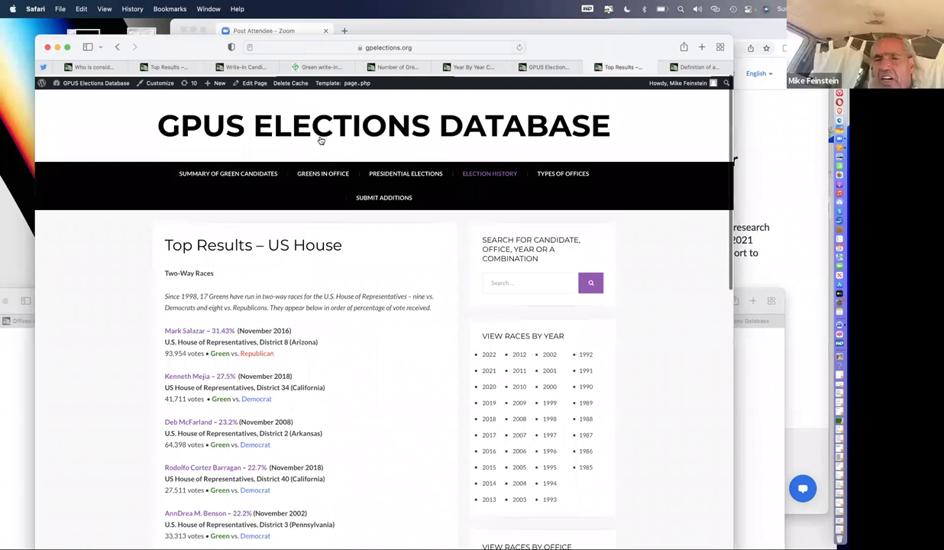
{"action": "scroll", "coordinate": [346, 371], "scroll_direction": "down", "scroll_amount": 2}
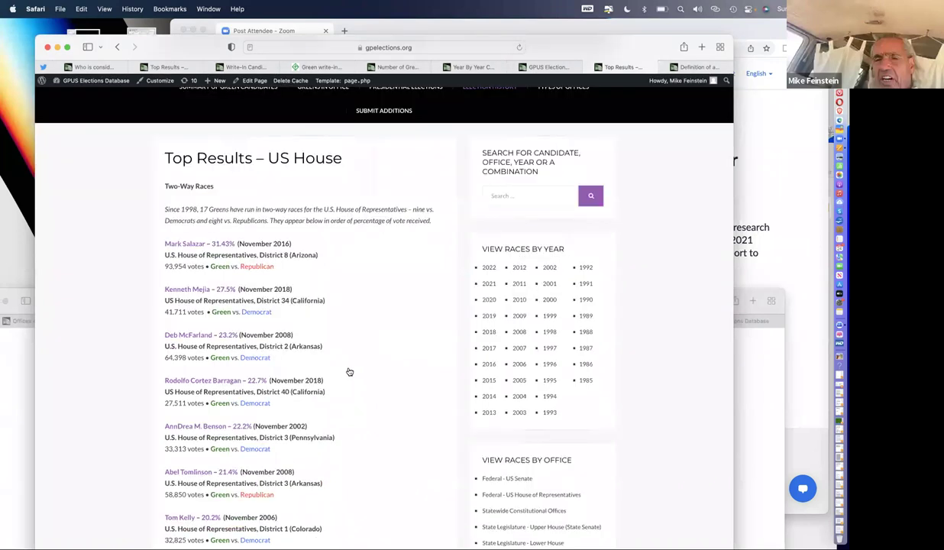
{"action": "scroll", "coordinate": [349, 369], "scroll_direction": "up", "scroll_amount": 1}
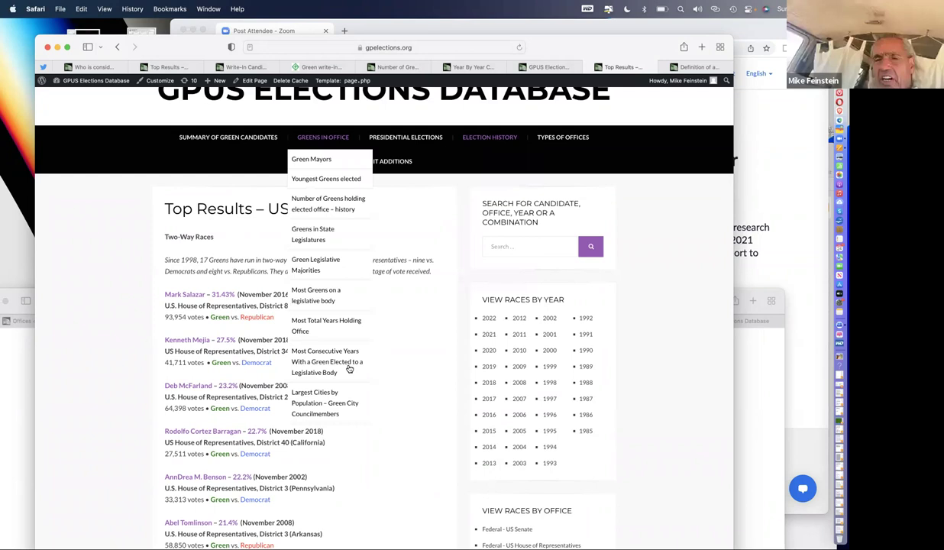
{"action": "left_click", "coordinate": [349, 369]}
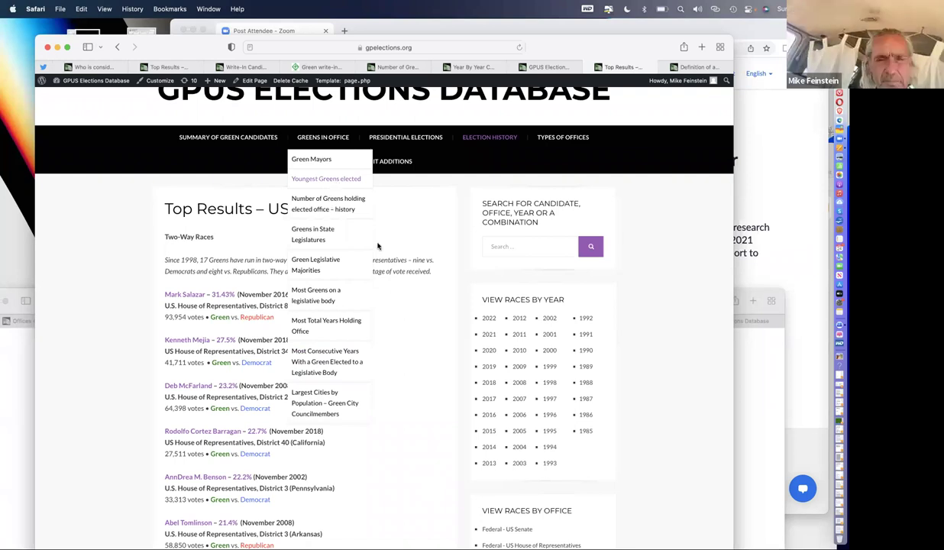
{"action": "scroll", "coordinate": [135, 266], "scroll_direction": "up", "scroll_amount": 1}
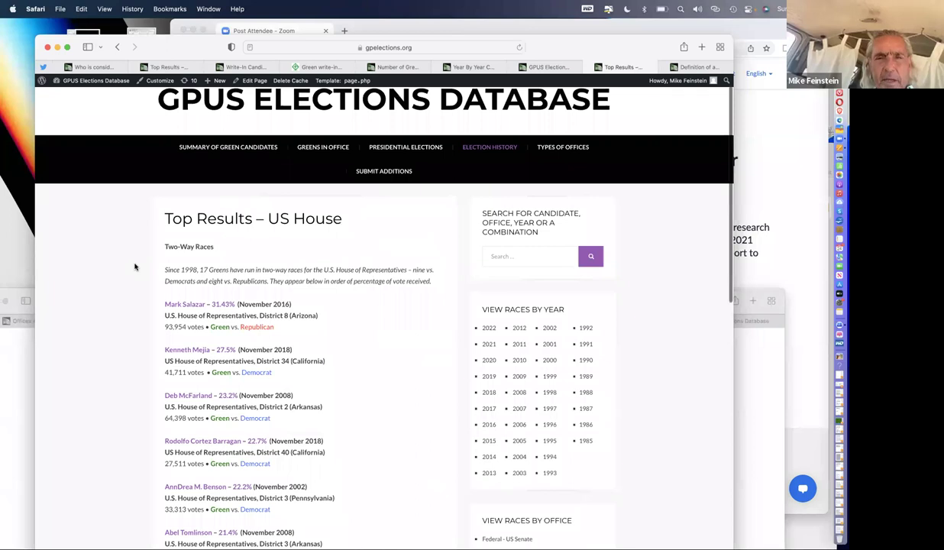
{"action": "scroll", "coordinate": [135, 267], "scroll_direction": "up", "scroll_amount": 2}
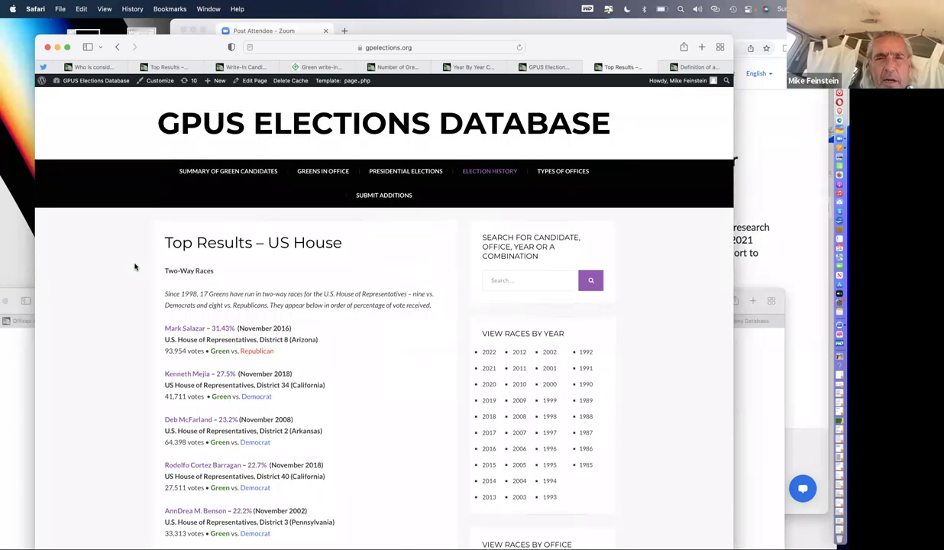